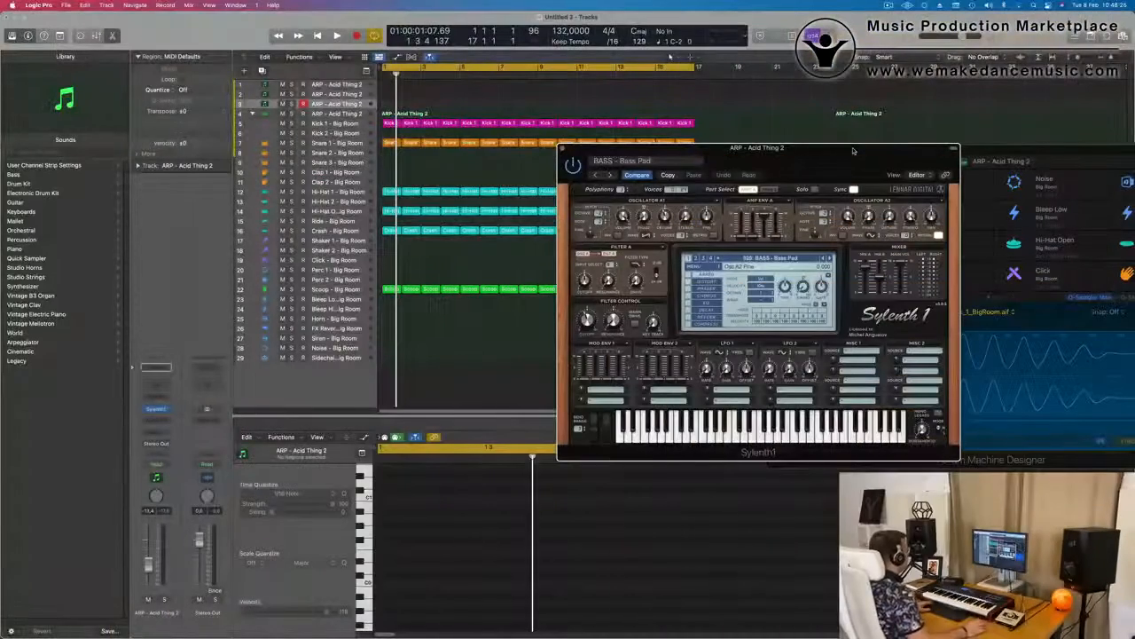
# Play back the loop with the Crash - Big Room track selected, and reselect the third ARP - Acid Thing 2 track
pyautogui.press('space')
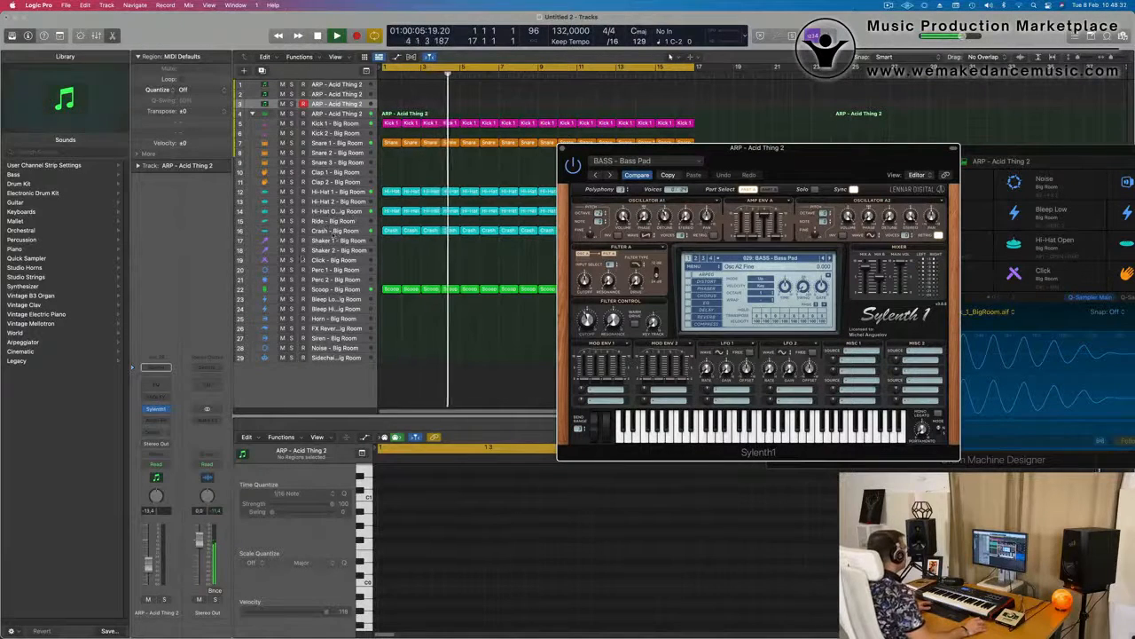
pyautogui.click(335, 231)
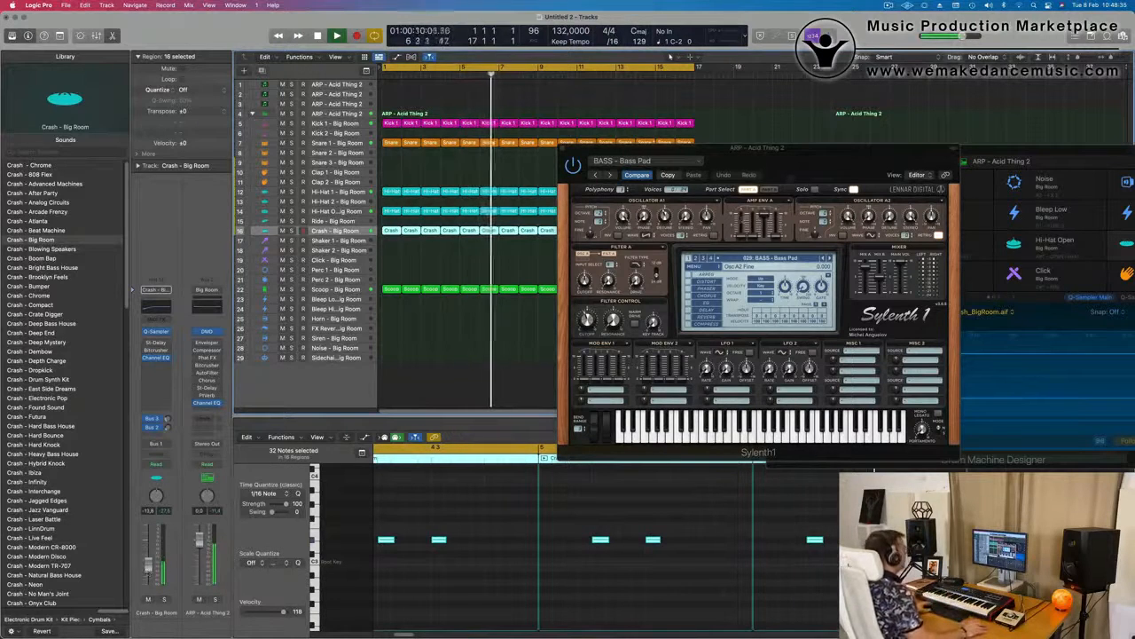
pyautogui.moveTo(836, 148); pyautogui.dragTo(782, 180)
pyautogui.press('space')
pyautogui.press('space')
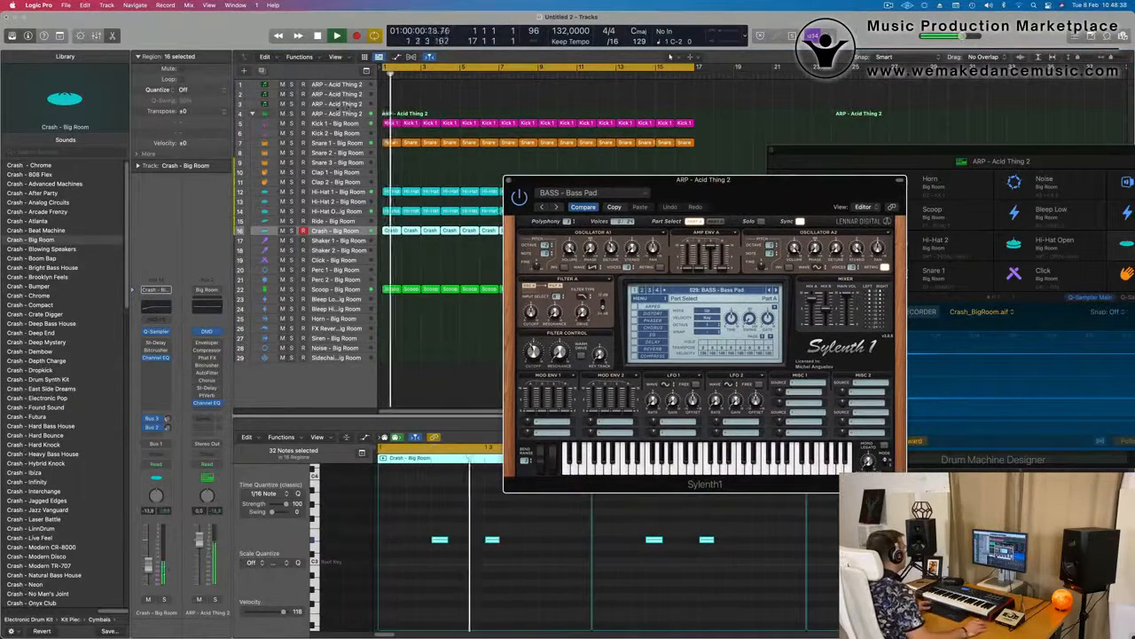
pyautogui.press('space')
pyautogui.click(350, 105)
pyautogui.press('space')
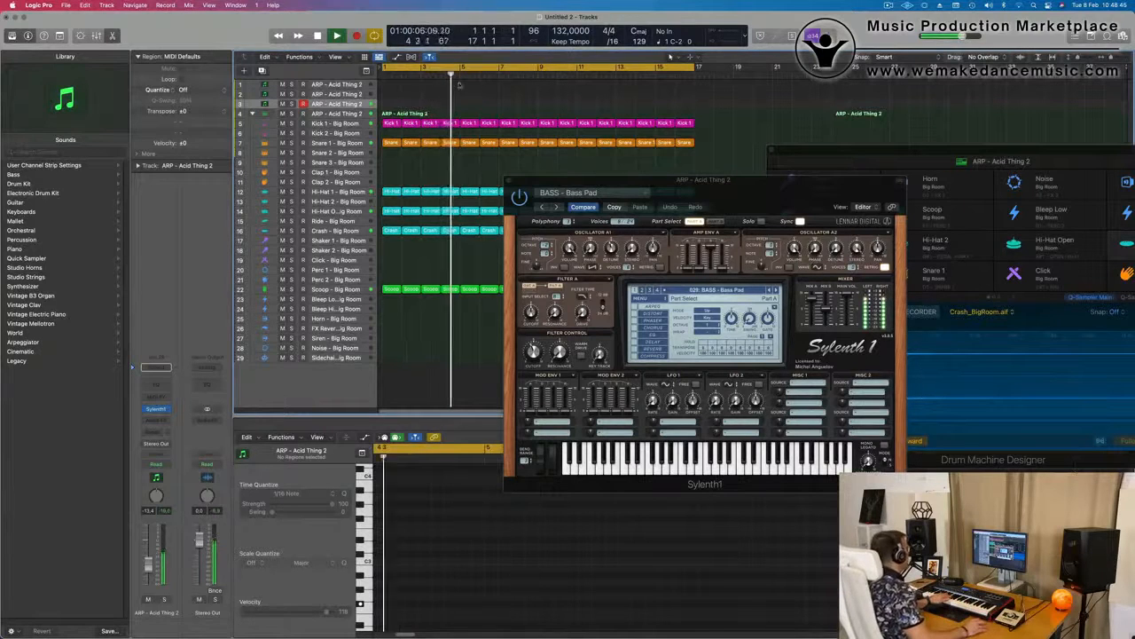
# Insert a stereo Compressor on the third ARP - Acid Thing 2 track and set its side chain to Kick 1 - Big Room (Inst 3)
pyautogui.click(163, 421)
pyautogui.moveTo(176, 446)
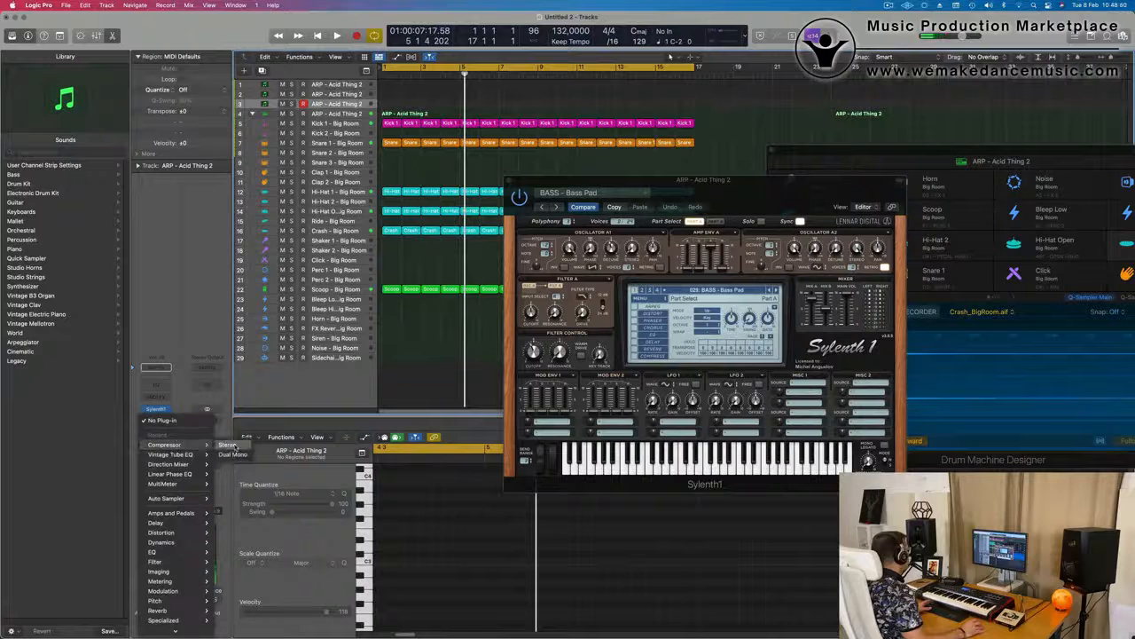
pyautogui.click(232, 445)
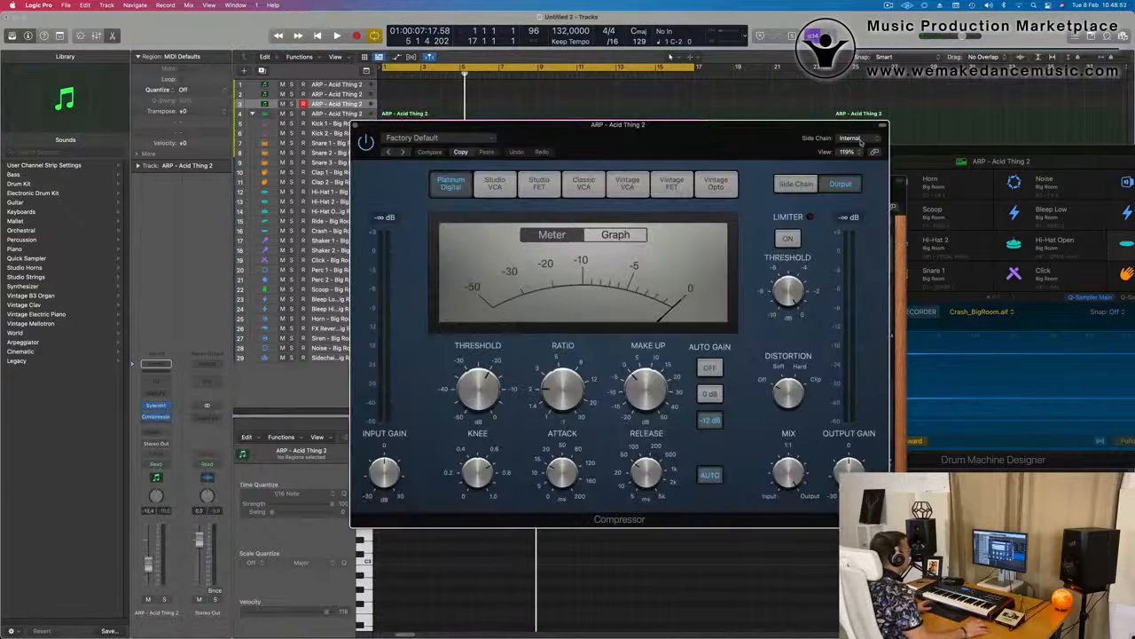
pyautogui.click(853, 139)
pyautogui.moveTo(865, 166)
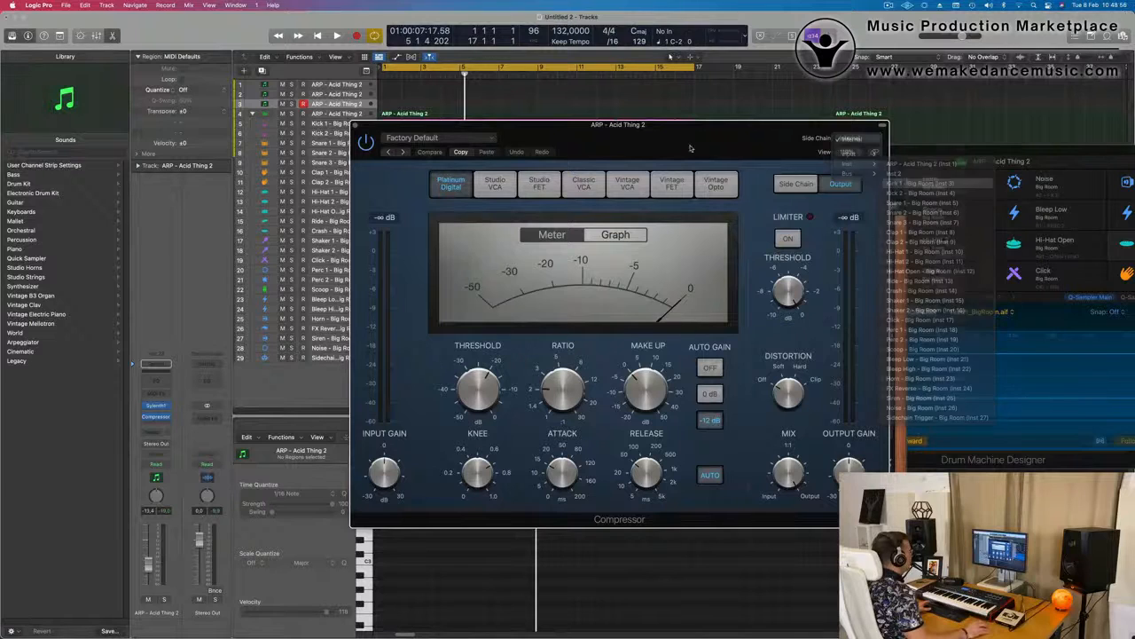
pyautogui.click(919, 183)
pyautogui.moveTo(897, 207); pyautogui.dragTo(733, 185)
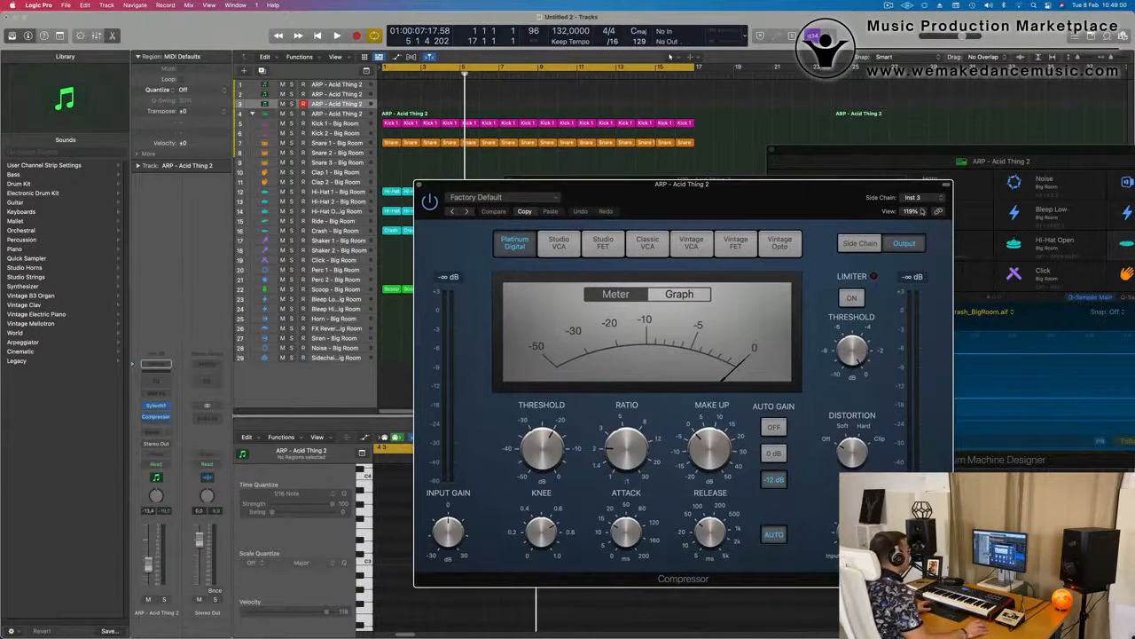
# During playback, turn off the compressor's auto release and auto gain, and lower its attack and release
pyautogui.press('space')
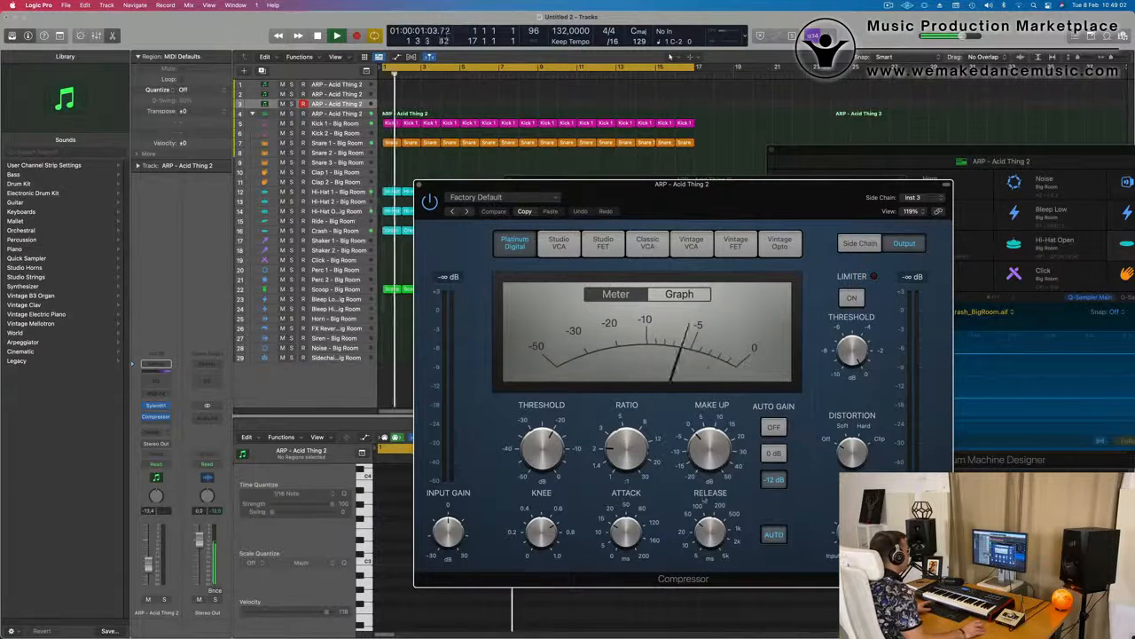
pyautogui.click(773, 535)
pyautogui.moveTo(712, 534); pyautogui.dragTo(719, 599)
pyautogui.moveTo(627, 535); pyautogui.dragTo(632, 618)
pyautogui.moveTo(707, 205); pyautogui.dragTo(753, 125)
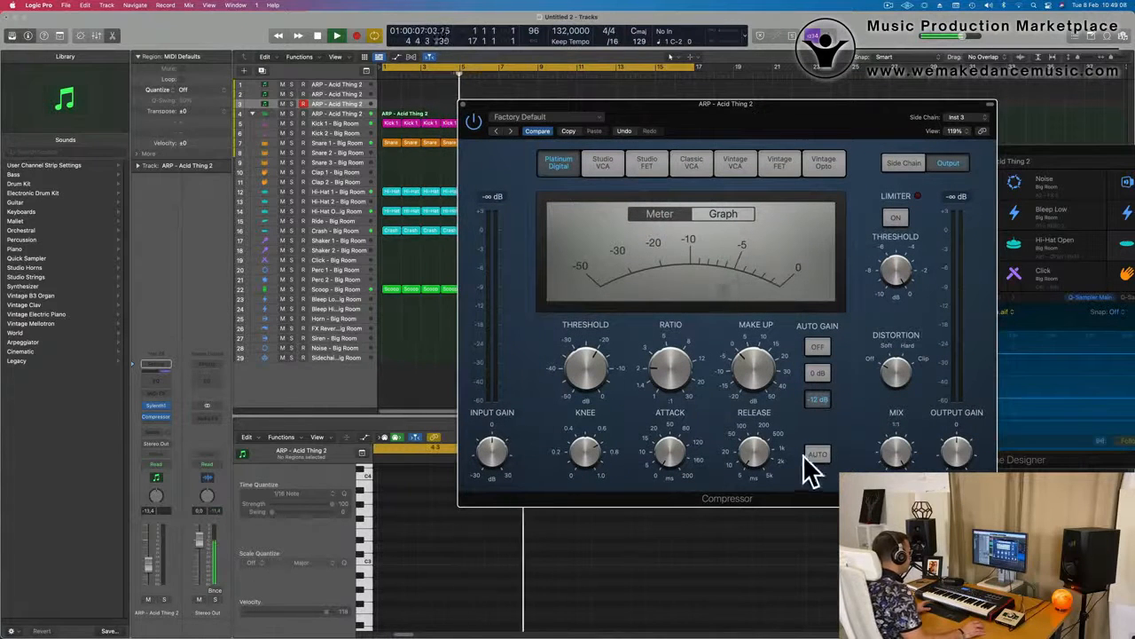
pyautogui.click(825, 349)
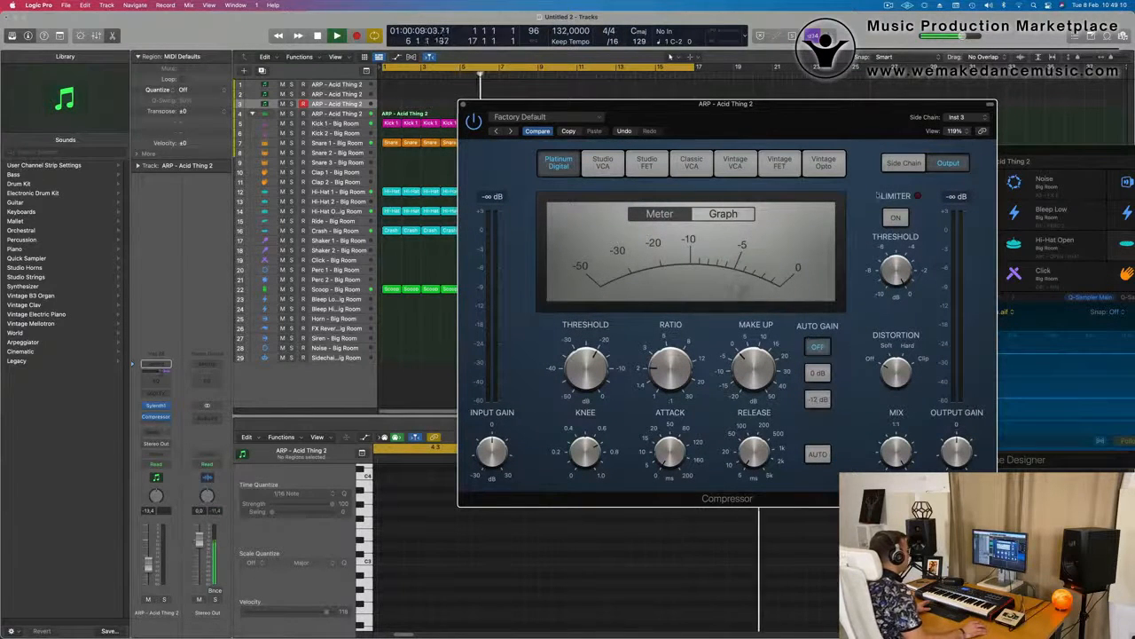
pyautogui.moveTo(852, 115); pyautogui.dragTo(832, 126)
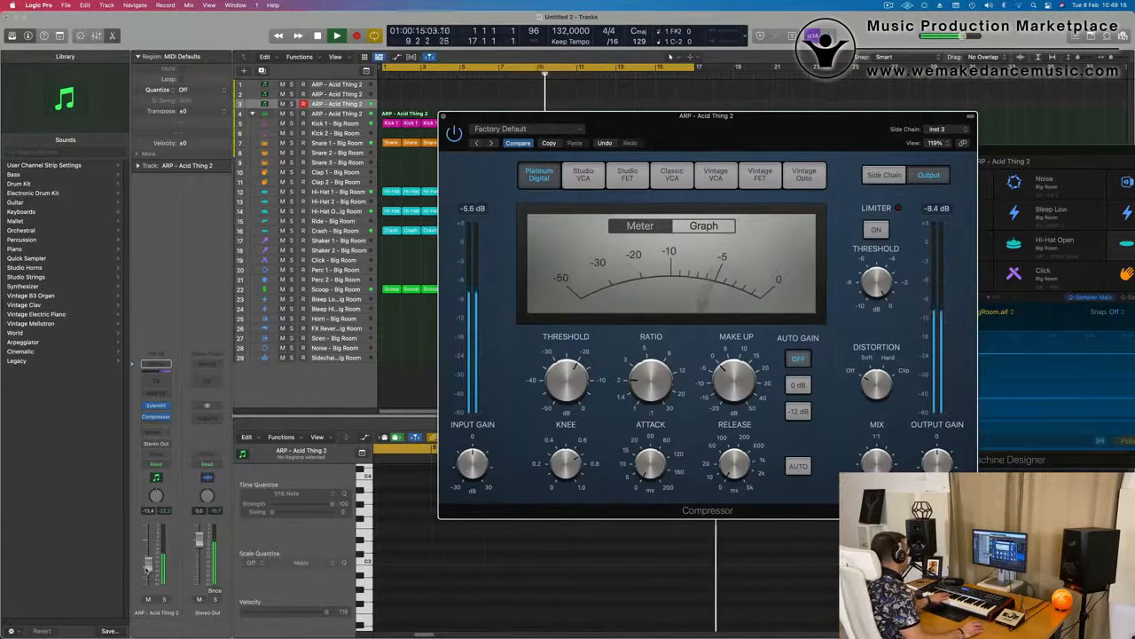
# Raise the third track's volume, record a sustained-note MIDI part from about bar 9 to bar 16, and play from the start
pyautogui.click(148, 561)
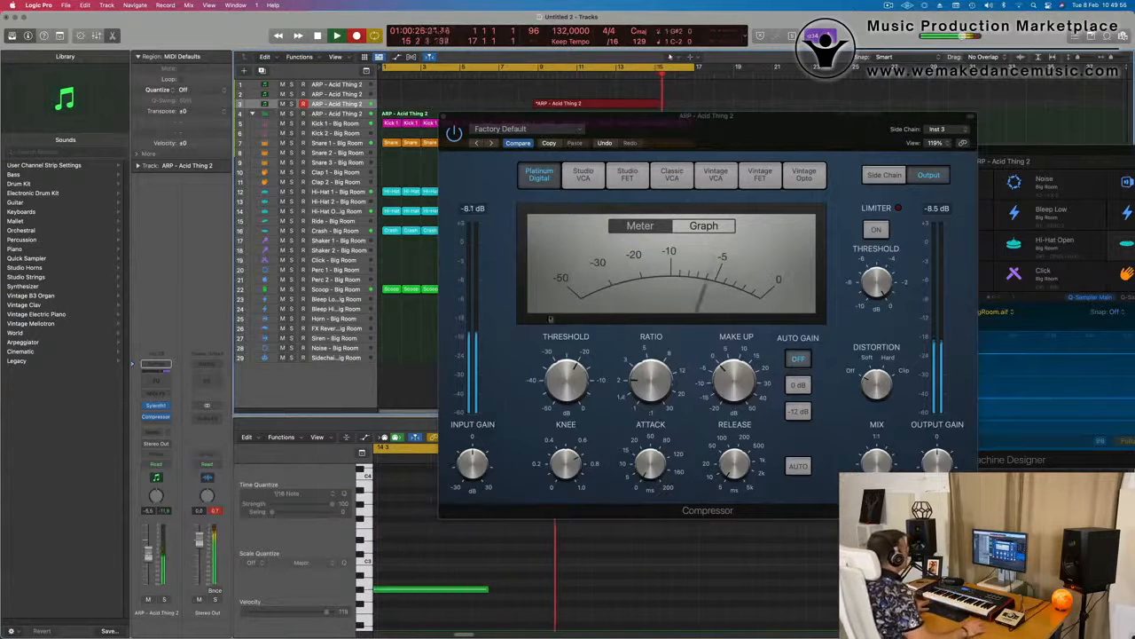
pyautogui.press('space')
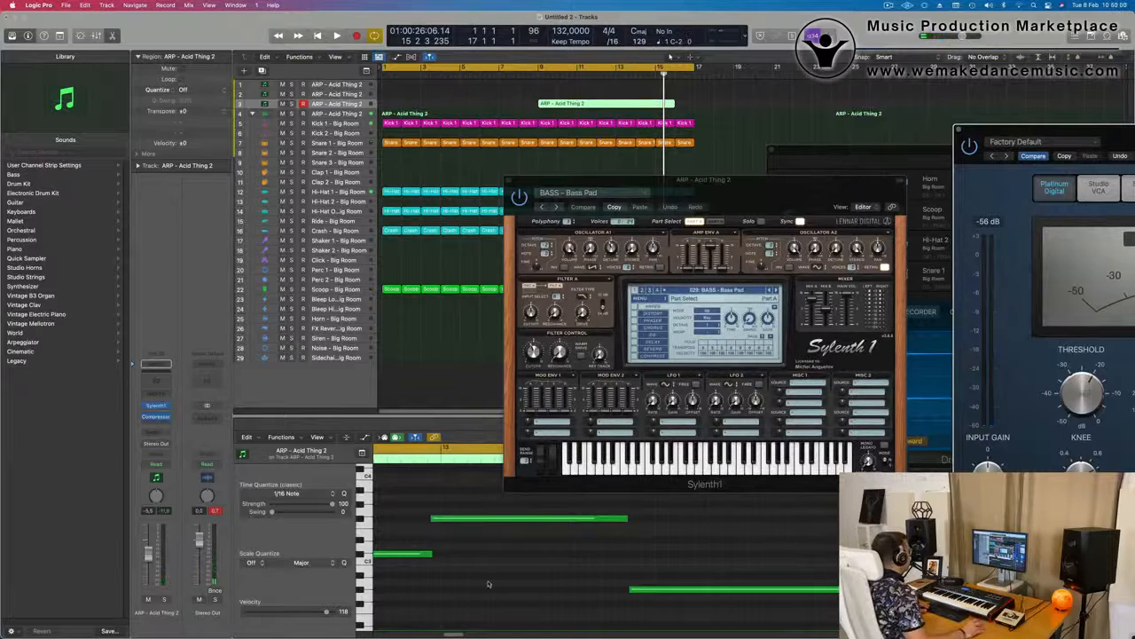
pyautogui.hscroll(-10, 489, 584)
pyautogui.press('Return')
pyautogui.press('space')
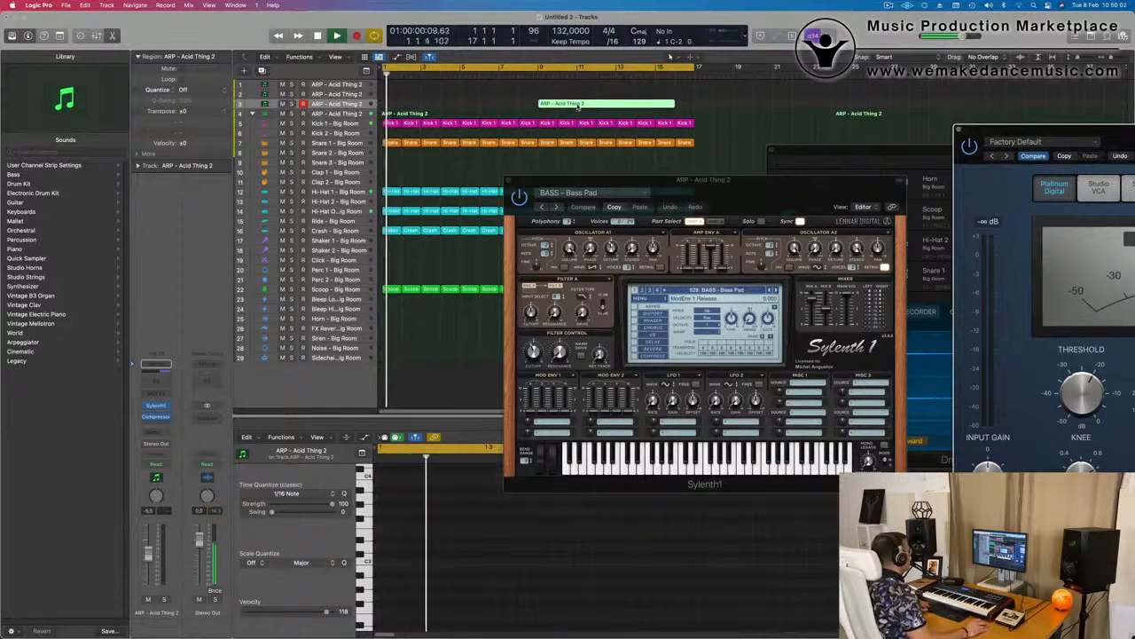
# Split the recorded region at bar 11, move its second part to bar 1, and play the result
pyautogui.click(572, 104)
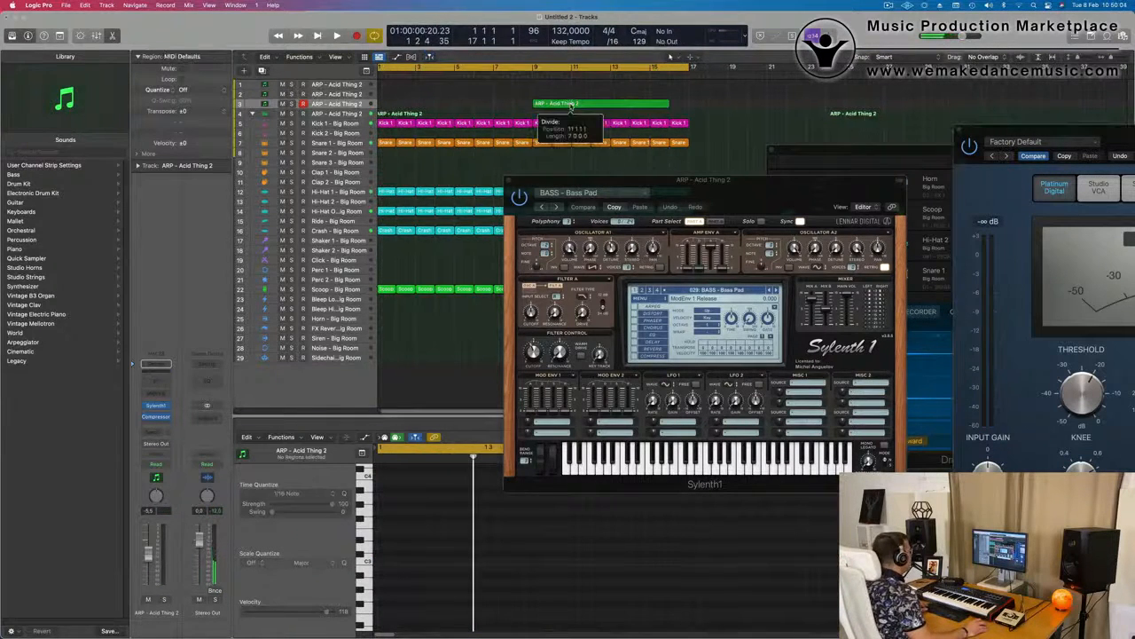
pyautogui.click(636, 221)
pyautogui.moveTo(612, 104); pyautogui.dragTo(419, 105)
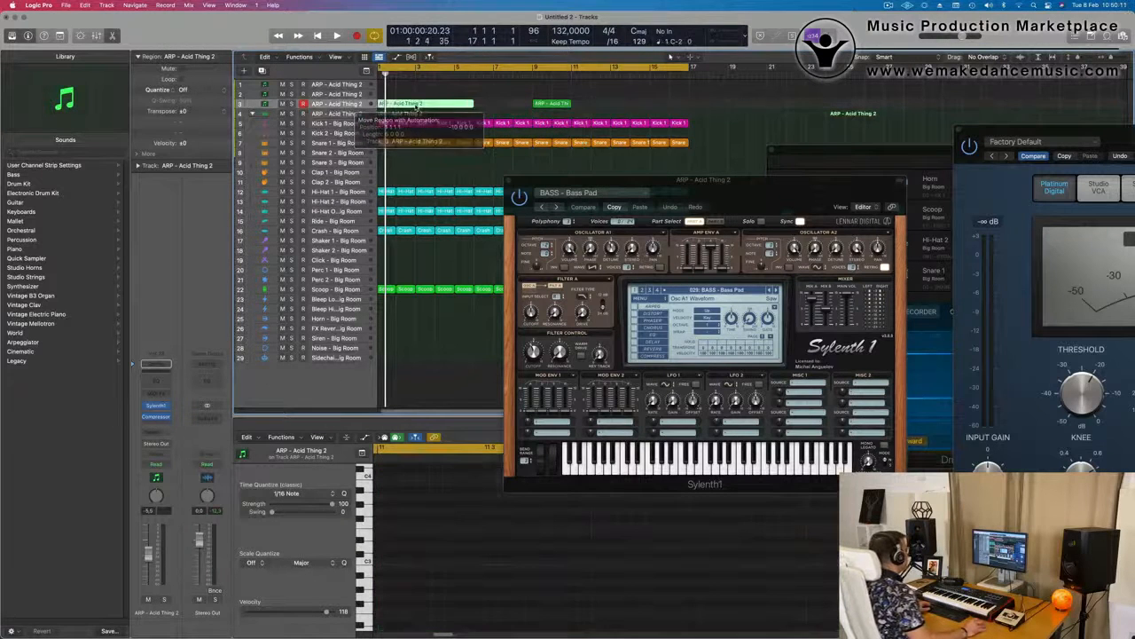
pyautogui.press('space')
pyautogui.press('space')
# Delete the leftover short region at bar 9 on the third track
pyautogui.click(474, 95)
pyautogui.click(550, 104)
pyautogui.press('Delete')
# Show the bar 1 region's notes in the piano roll and select all of them
pyautogui.click(435, 105)
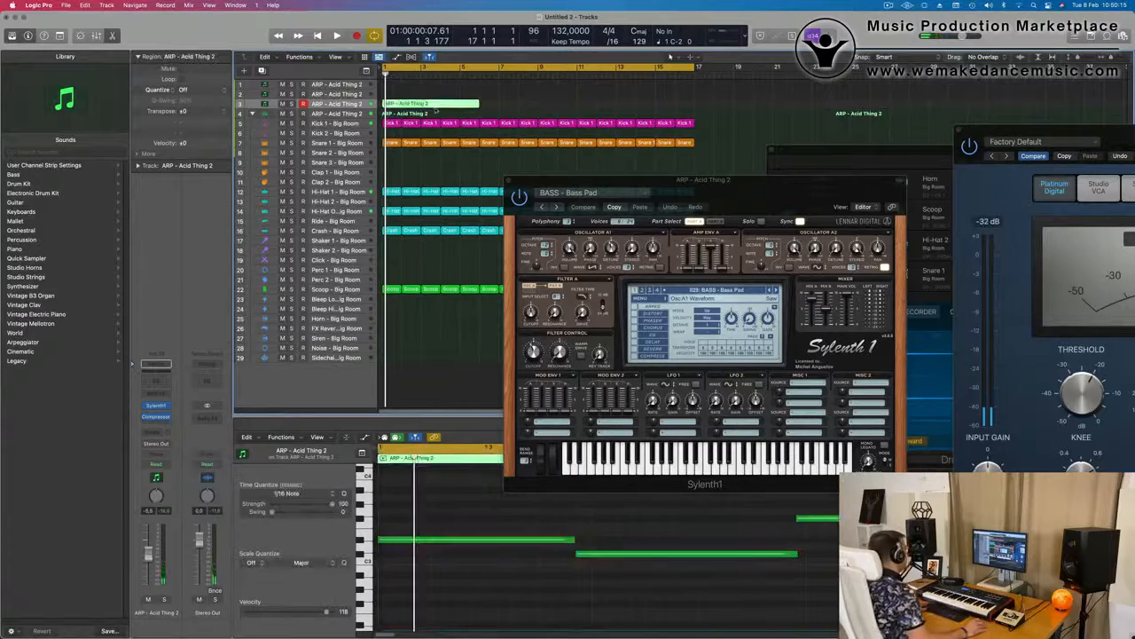
pyautogui.scroll(-3, 594, 548)
pyautogui.click(540, 523)
pyautogui.press('super+a')
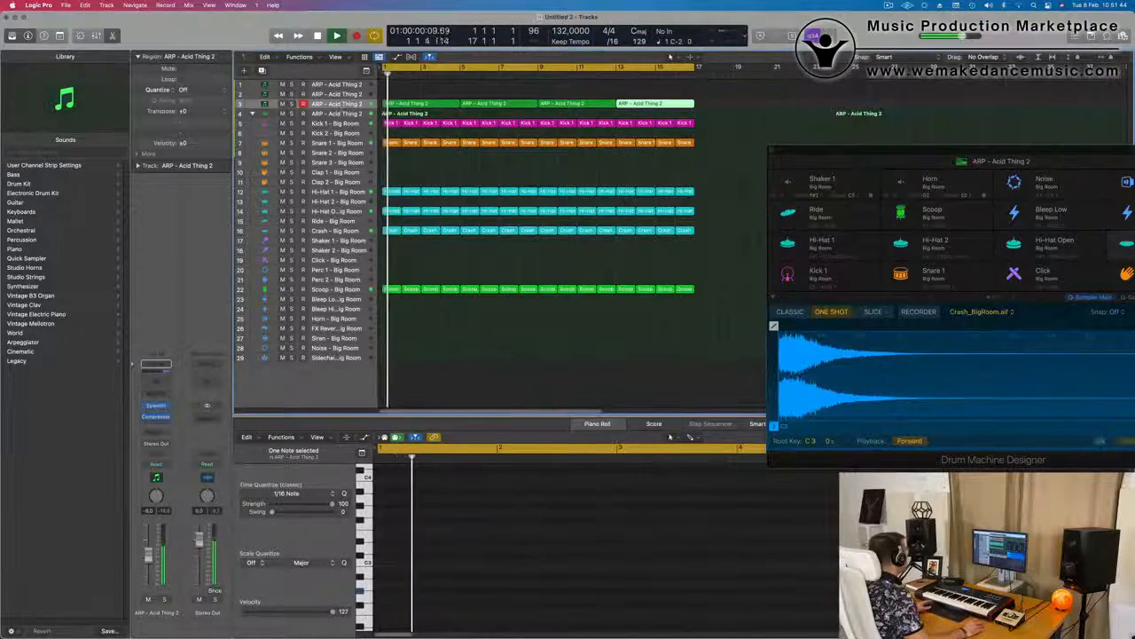
# Duplicate the third ARP - Acid Thing 2 track and copy its four regions onto the new track below
pyautogui.press('super+d')
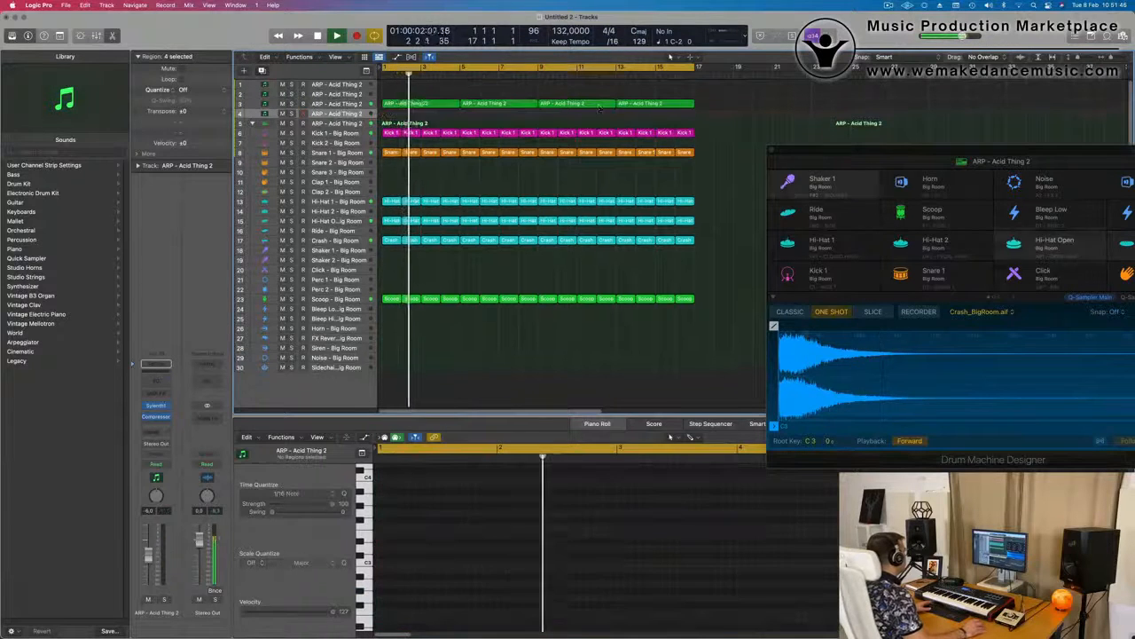
pyautogui.moveTo(413, 123); pyautogui.dragTo(415, 113)
pyautogui.press('space')
pyautogui.scroll(-8, 479, 489)
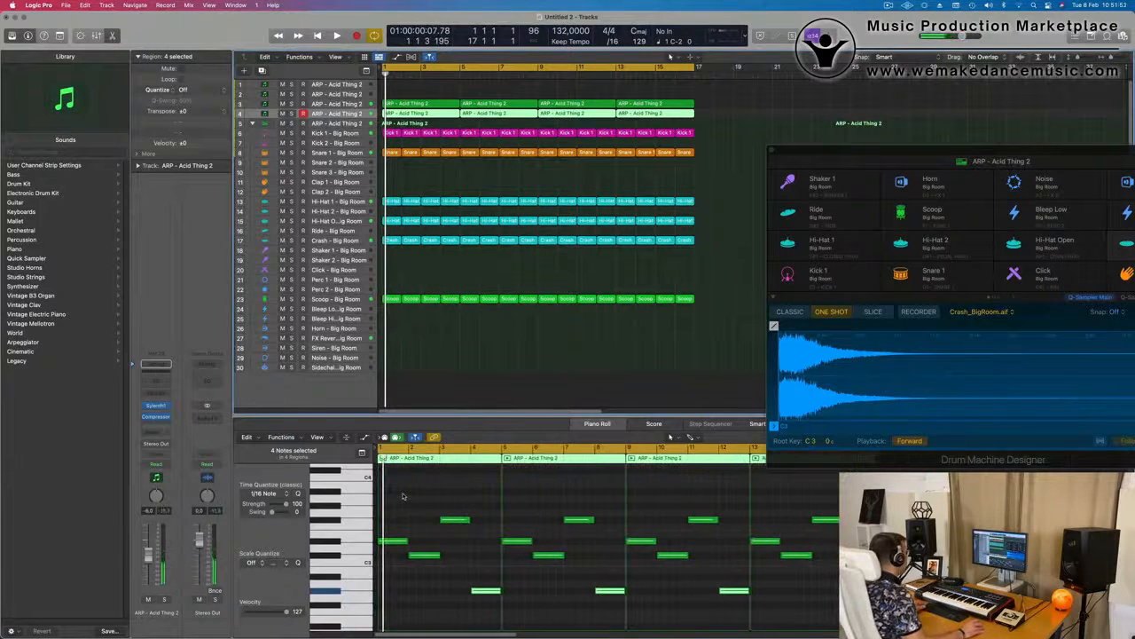
# Select all the notes in the four copied regions and move them higher in pitch
pyautogui.moveTo(403, 495); pyautogui.dragTo(874, 621)
pyautogui.scroll(3, 426, 546)
pyautogui.scroll(-2, 427, 547)
pyautogui.scroll(3, 406, 547)
pyautogui.moveTo(399, 585); pyautogui.dragTo(398, 500)
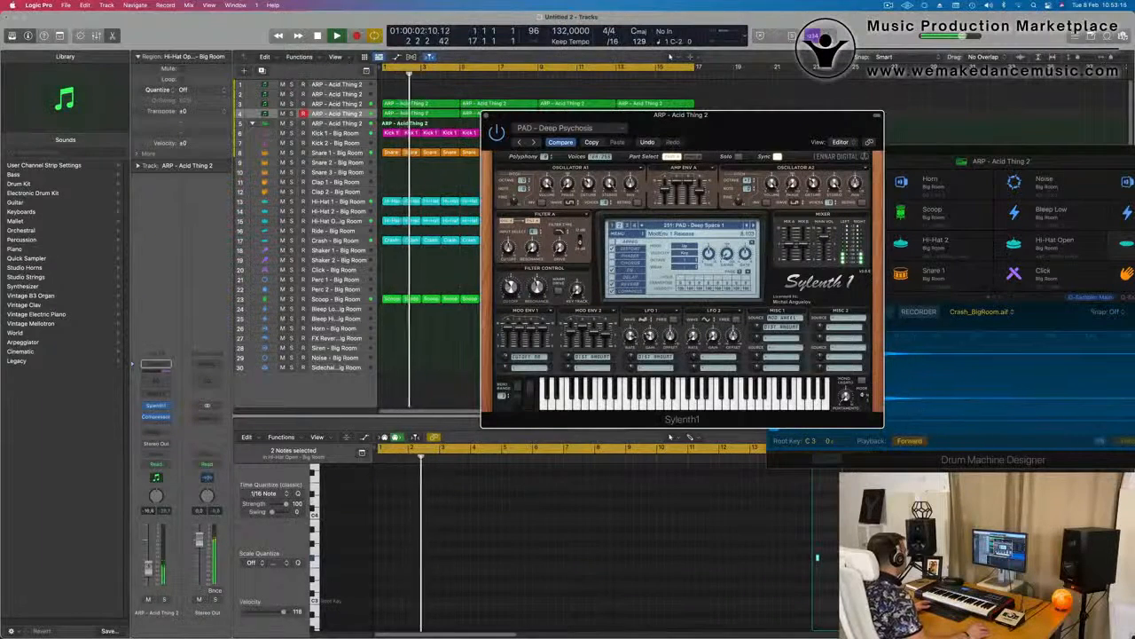
# Raise the fourth track's volume while replaying the loop from bar 1 with the PAD - Deep Space 1 sound
pyautogui.click(384, 75)
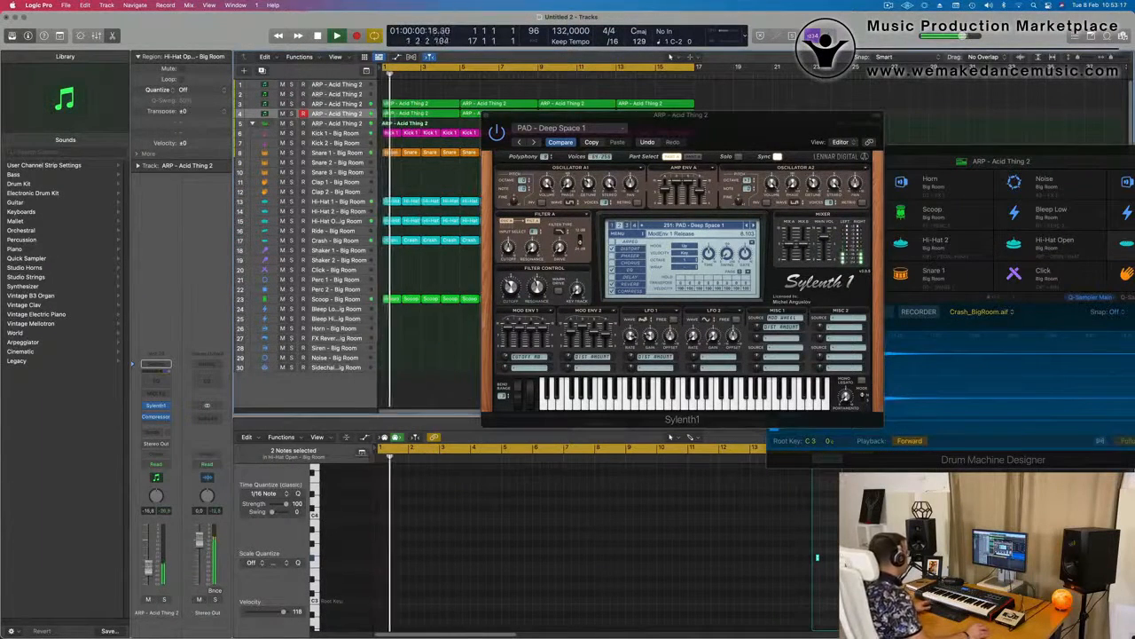
pyautogui.moveTo(149, 570); pyautogui.dragTo(149, 565)
pyautogui.press('Return')
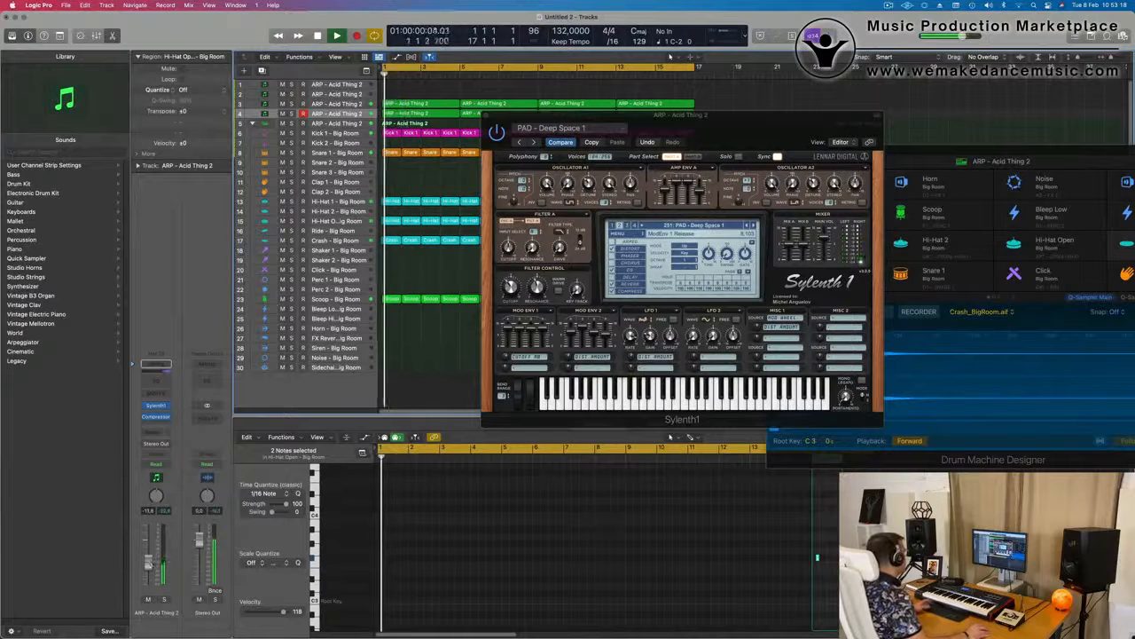
pyautogui.press('Return')
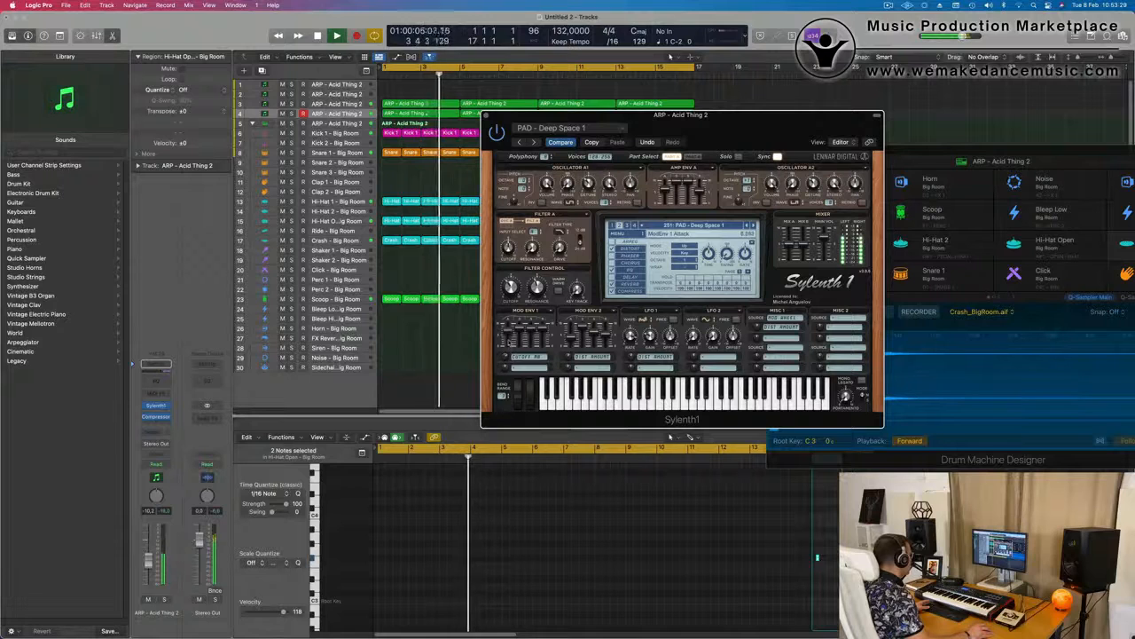
pyautogui.press('Return')
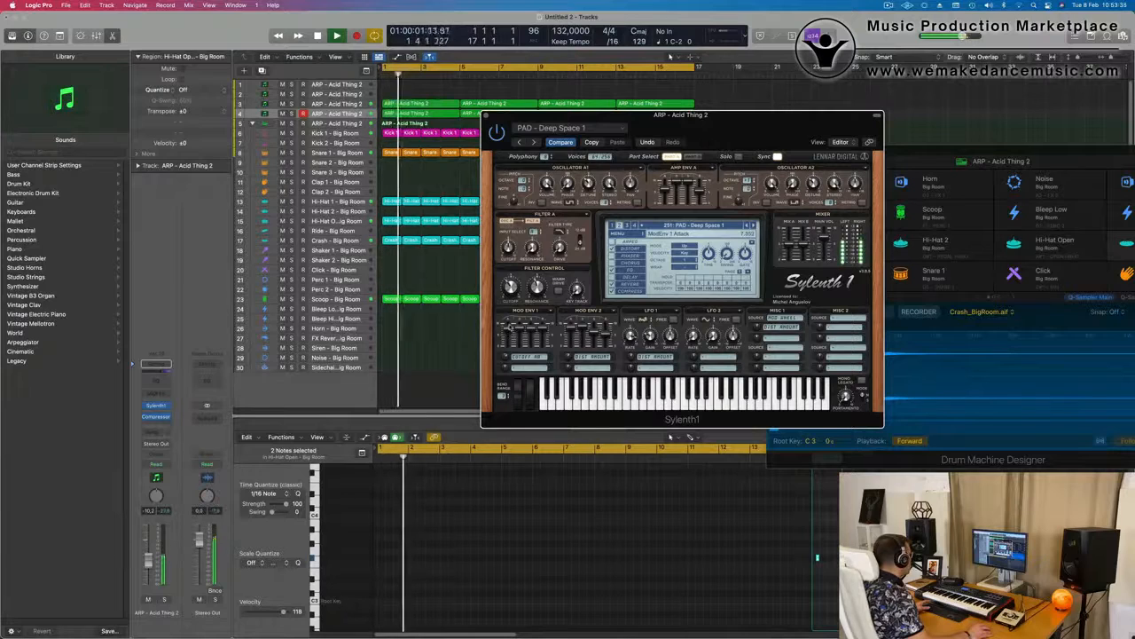
# Reposition the Sylenth1 window during playback and close it
pyautogui.moveTo(755, 115); pyautogui.dragTo(745, 89)
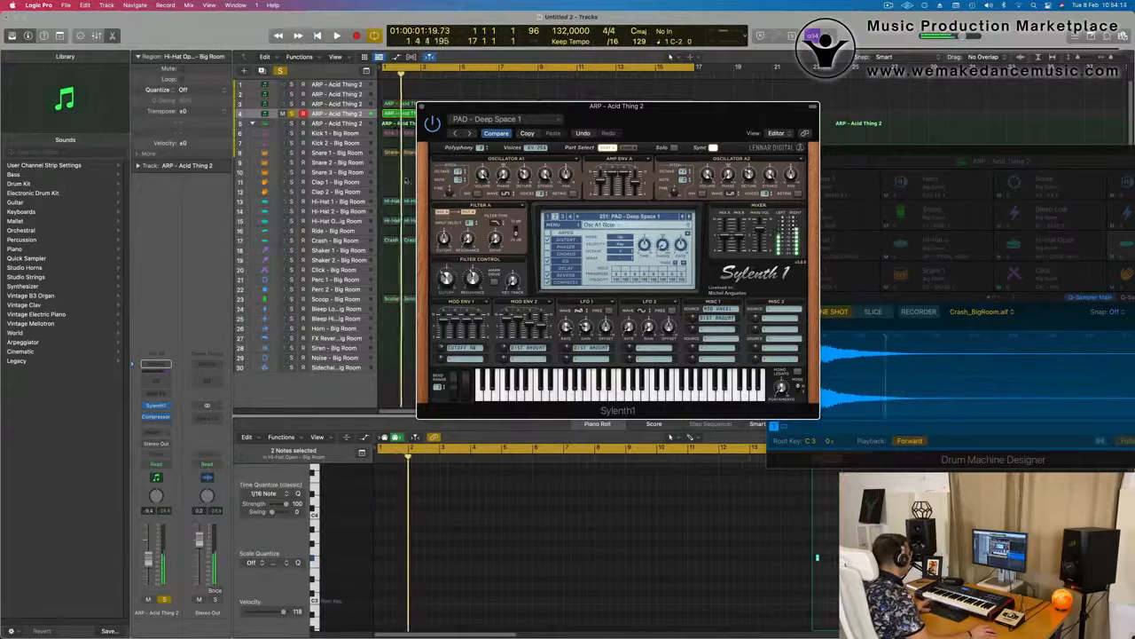
pyautogui.moveTo(647, 120); pyautogui.dragTo(702, 109)
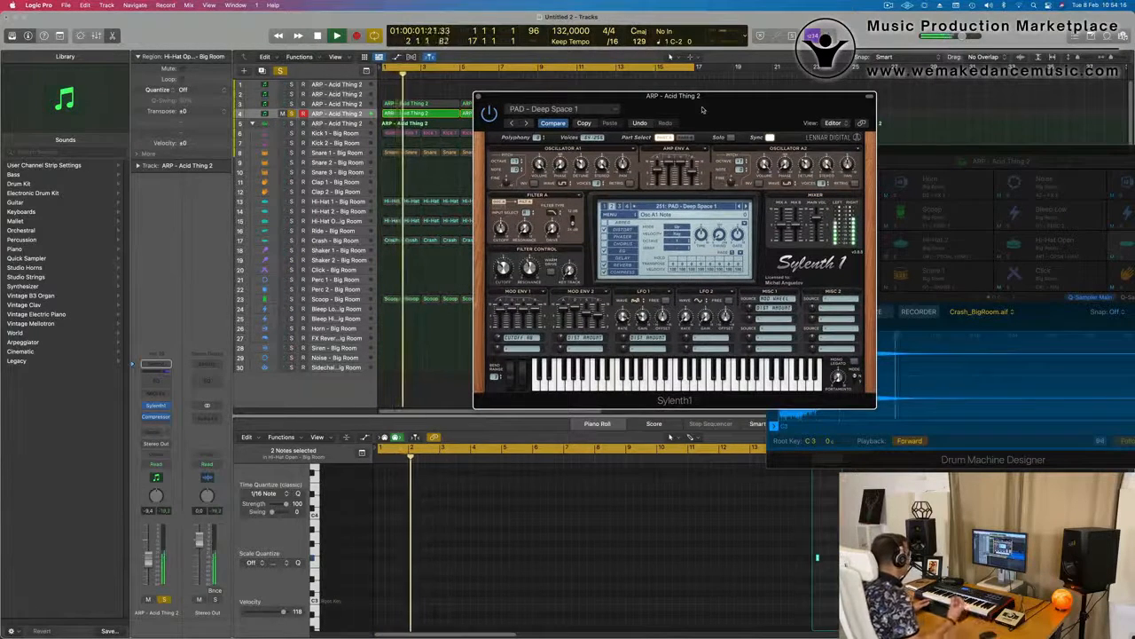
pyautogui.moveTo(694, 100); pyautogui.dragTo(716, 121)
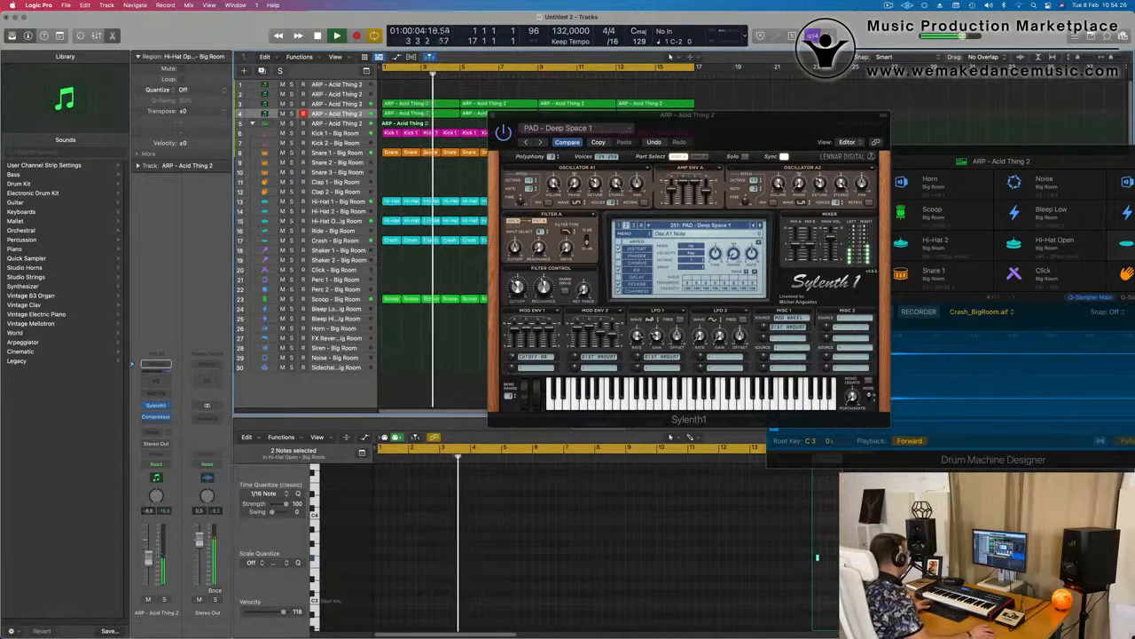
pyautogui.moveTo(756, 119); pyautogui.dragTo(587, 248)
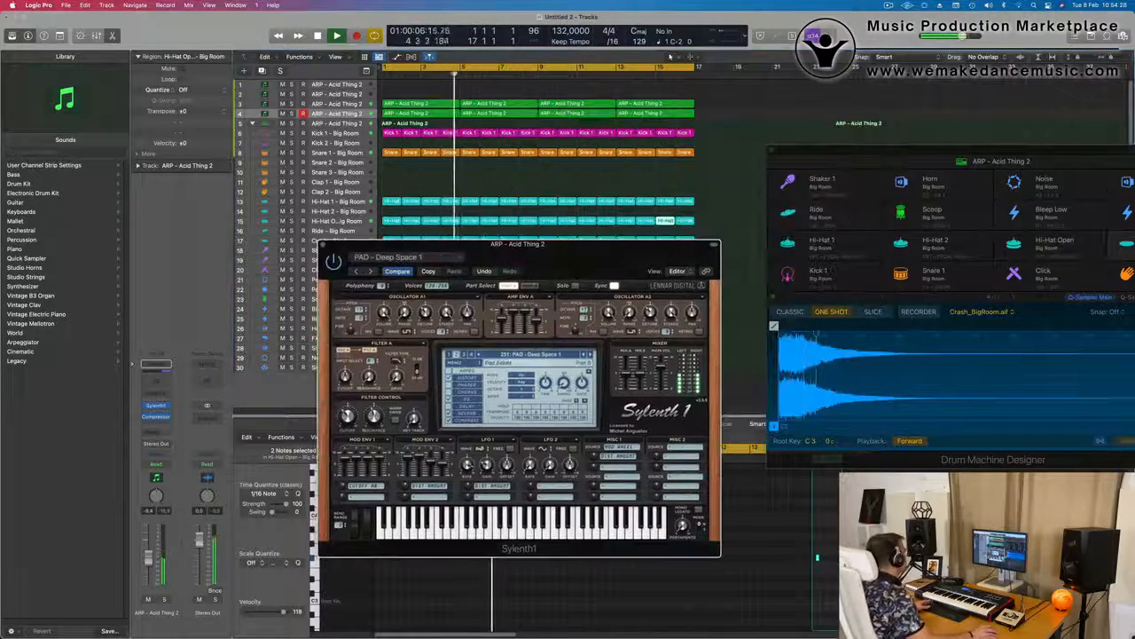
pyautogui.click(324, 244)
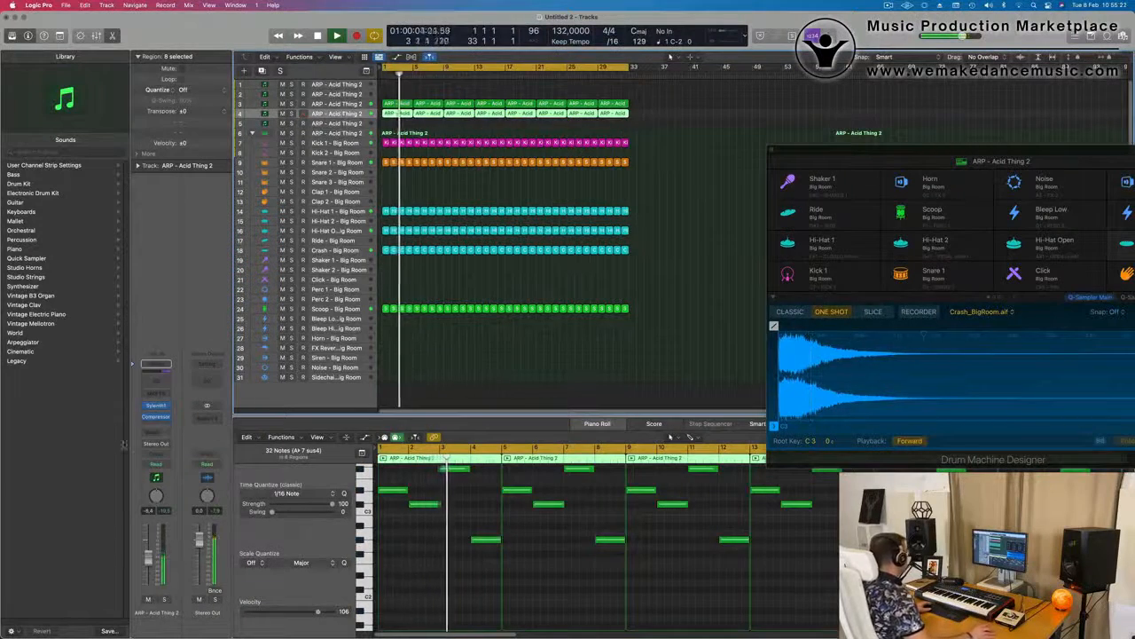
# Add a Bus 5 send to the fourth ARP - Acid Thing 2 track and insert SilverVerb on the Aux 5 channel
pyautogui.click(157, 363)
pyautogui.moveTo(158, 446)
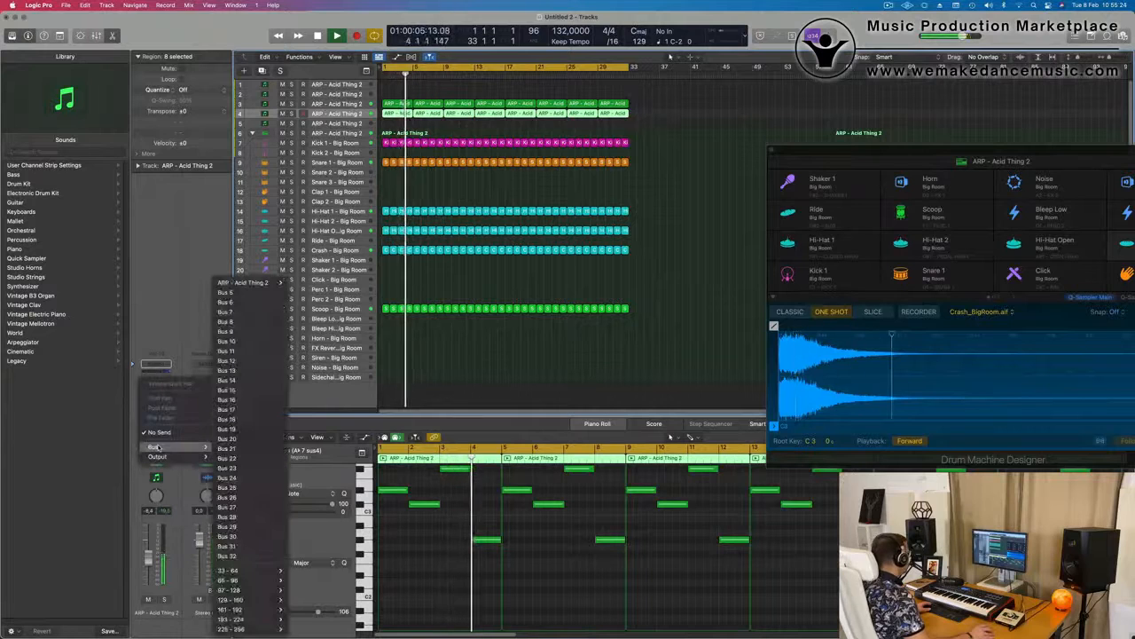
pyautogui.click(229, 292)
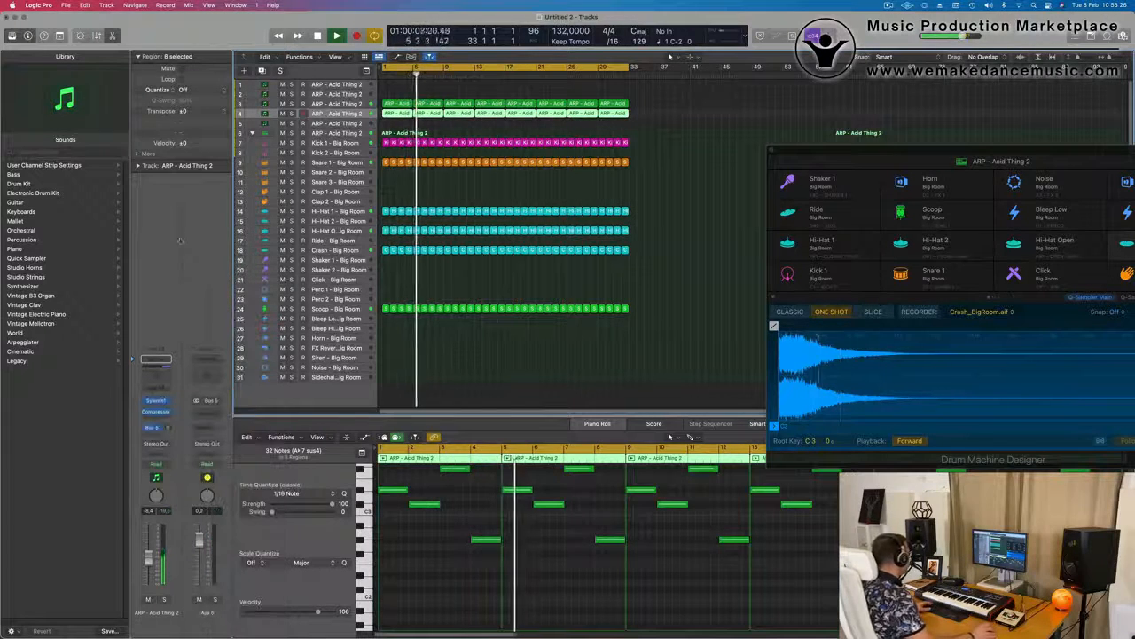
pyautogui.click(203, 414)
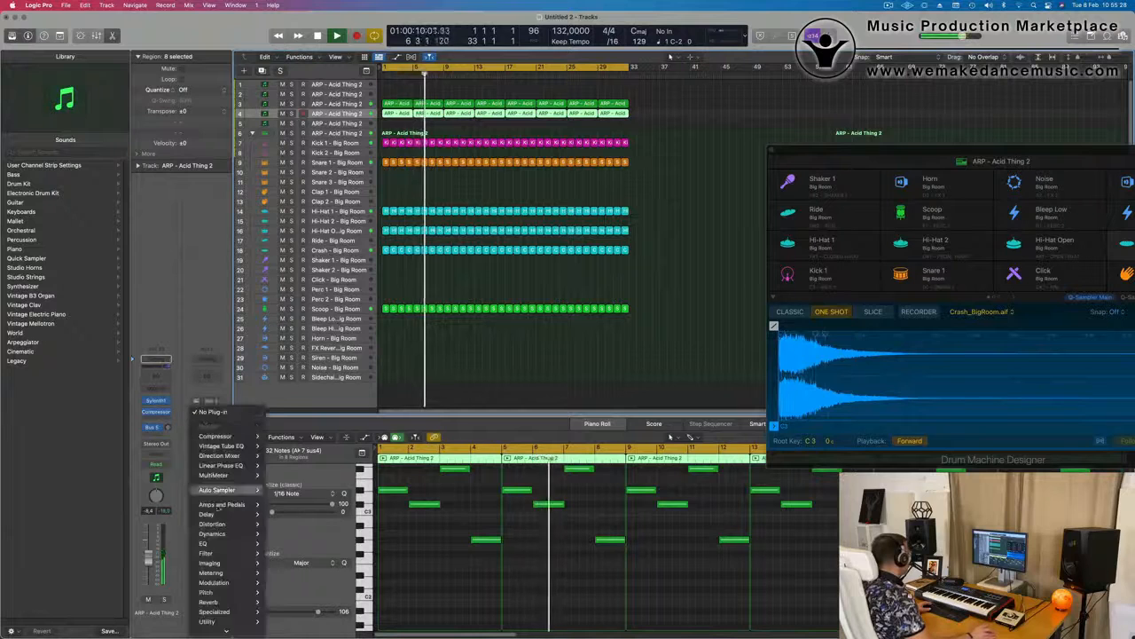
pyautogui.moveTo(231, 585)
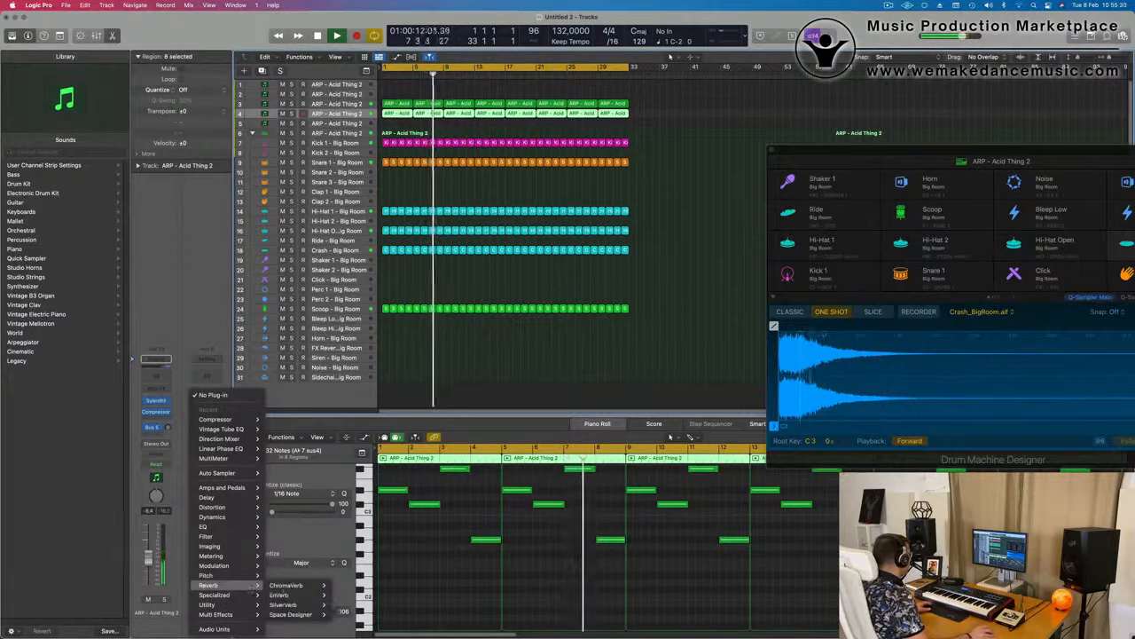
pyautogui.click(344, 604)
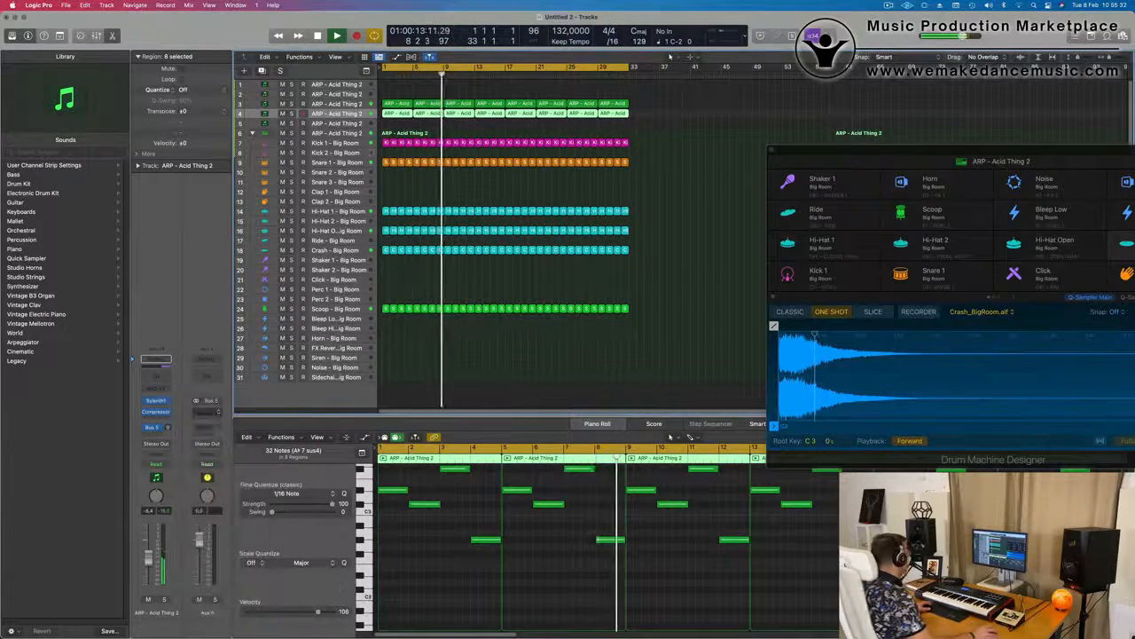
# Load the grandiose preset in SilverVerb and close the plug-in window
pyautogui.click(417, 138)
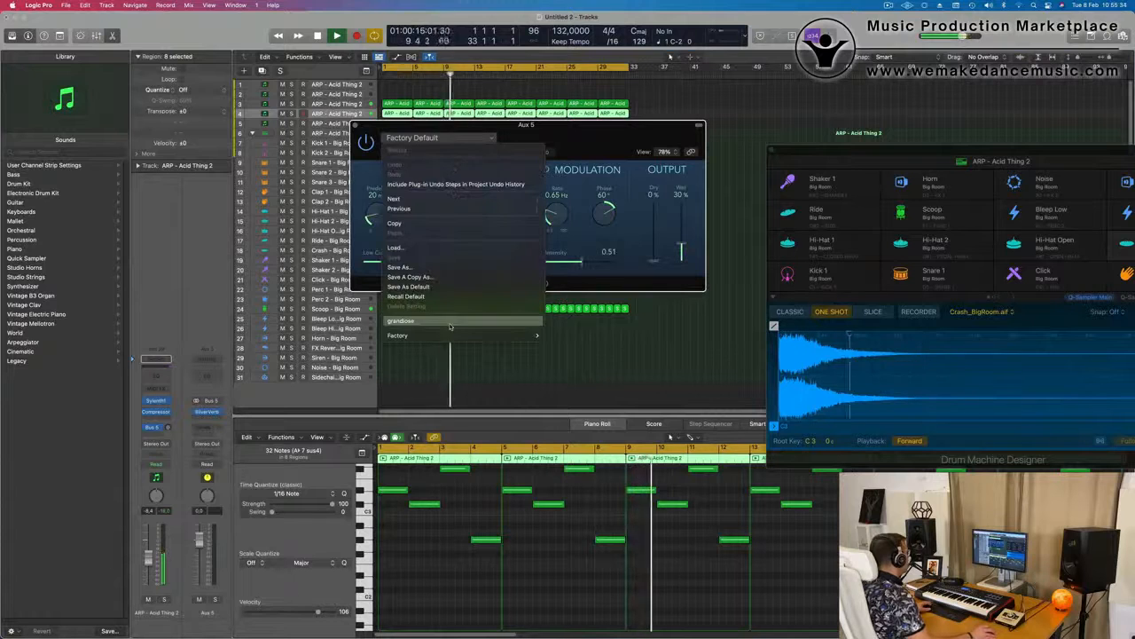
pyautogui.click(412, 320)
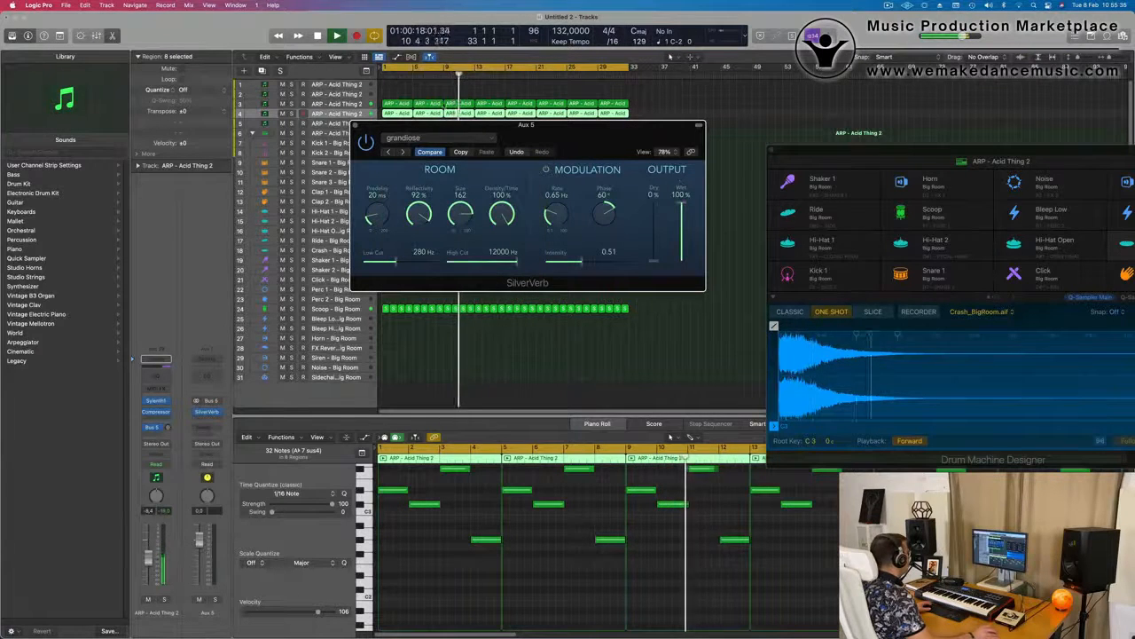
pyautogui.click(356, 125)
# Replay the loop while raising the fourth track's Bus 5 send level, and deselect its regions
pyautogui.press('space')
pyautogui.press('space')
pyautogui.moveTo(168, 428); pyautogui.dragTo(182, 411)
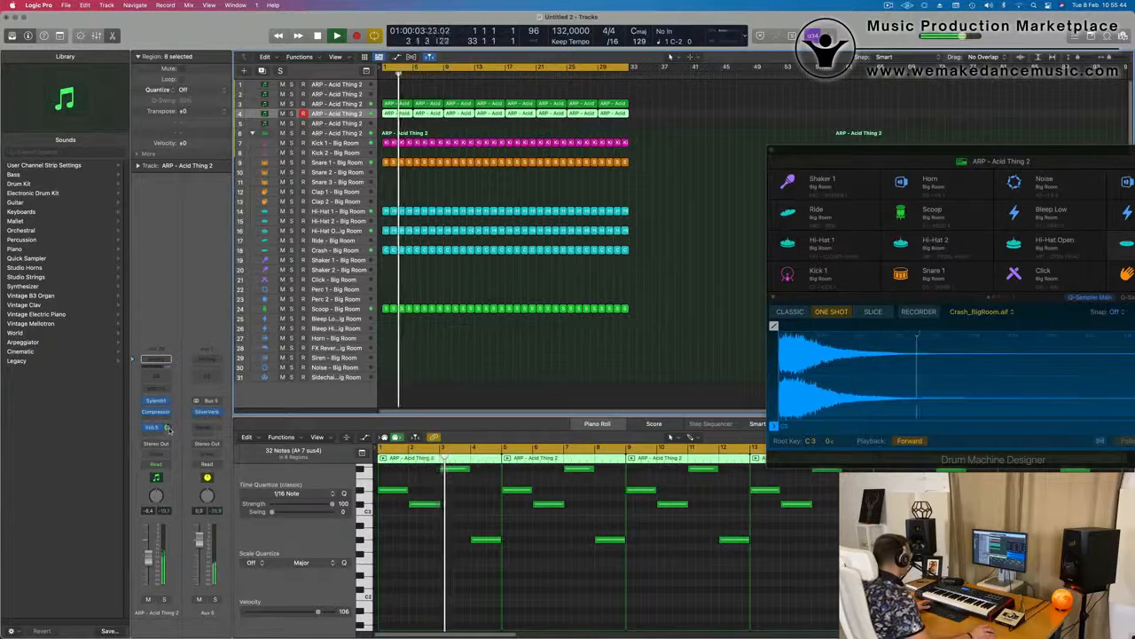
pyautogui.click(528, 397)
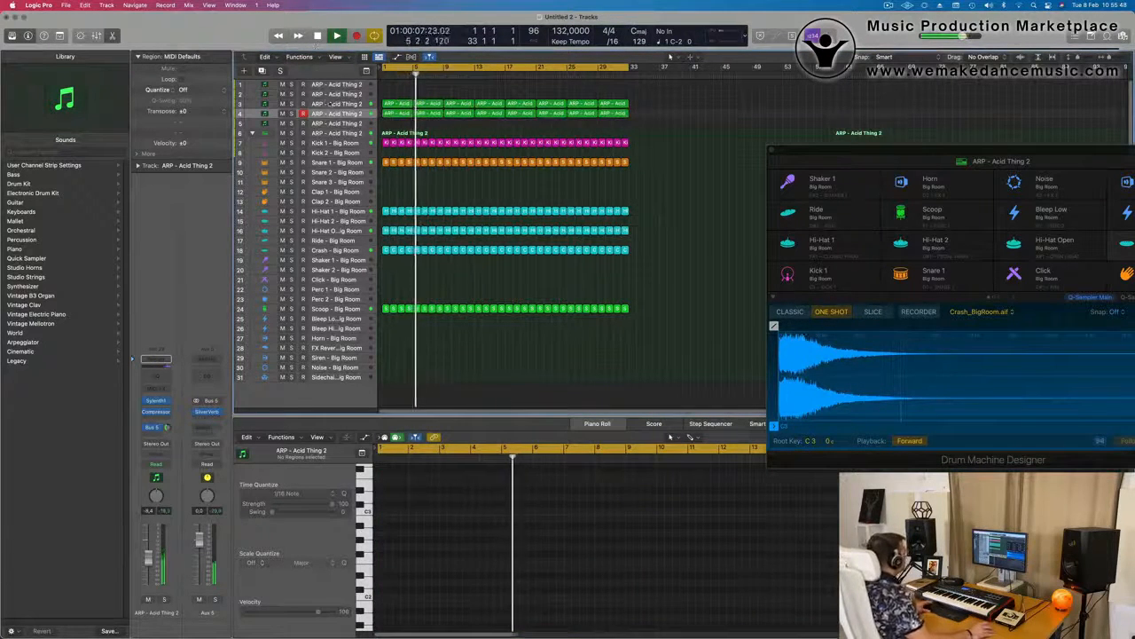
# Record a short bass part on the fifth track with Sylenth1's BASS - Moog Bass preset
pyautogui.click(250, 105)
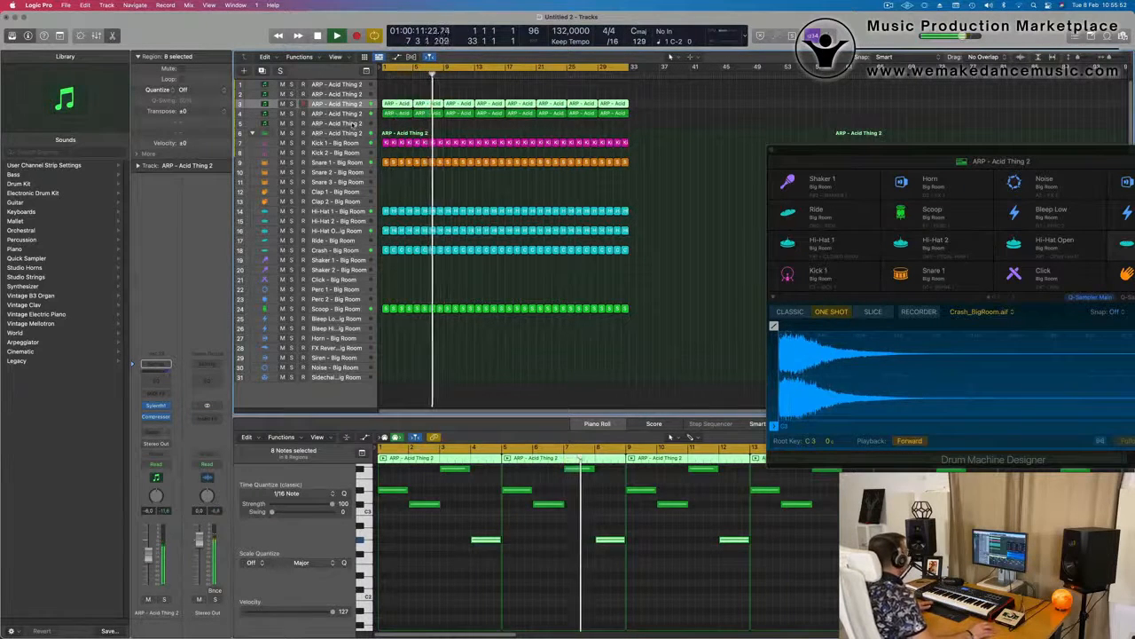
pyautogui.click(353, 124)
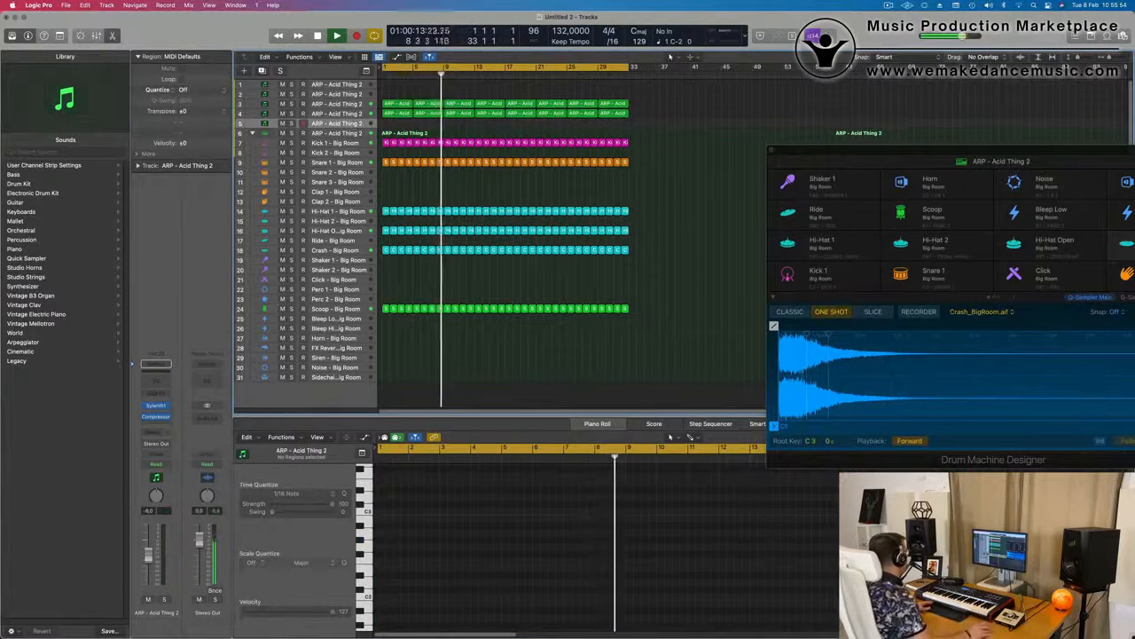
pyautogui.click(157, 407)
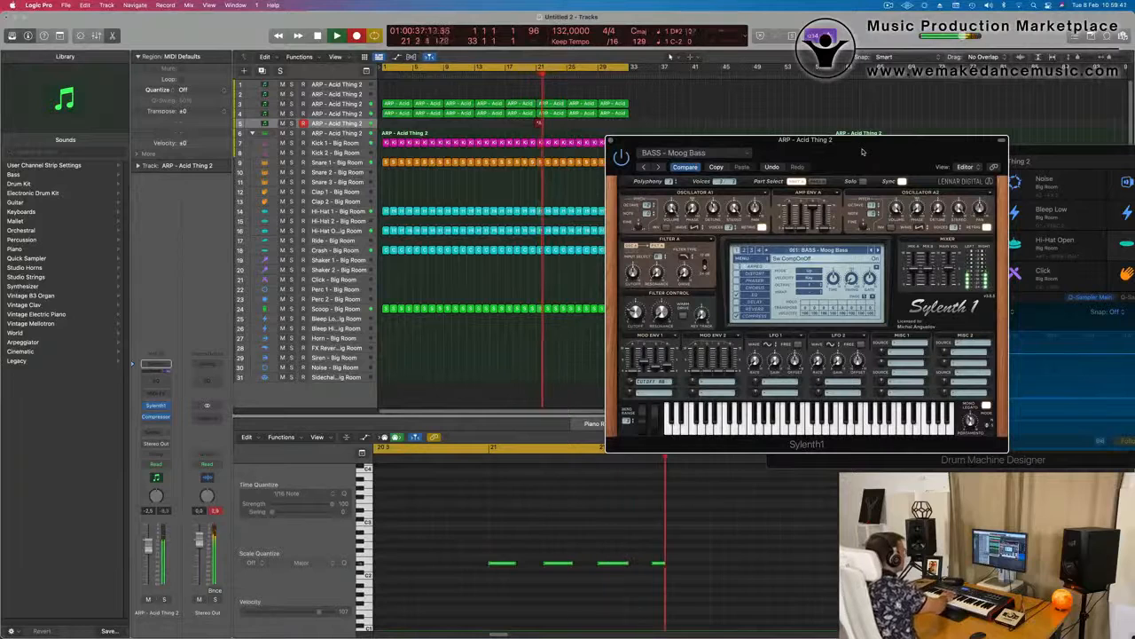
pyautogui.press('space')
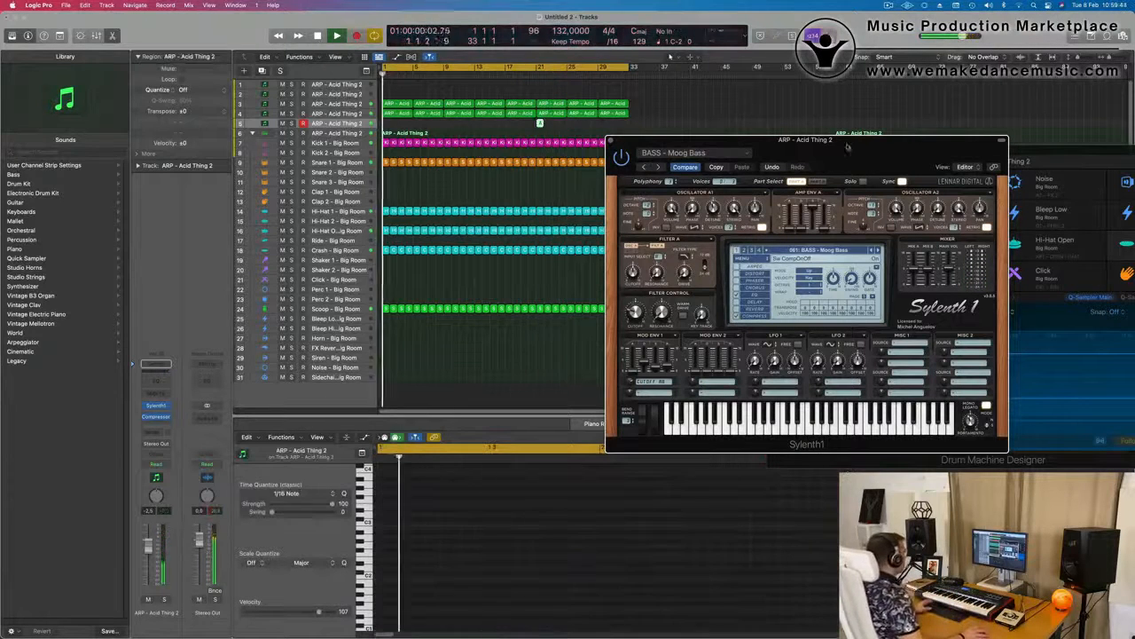
# Move the recorded bass region to bar 1 and replay it with the Sylenth1 window repositioned
pyautogui.moveTo(539, 123); pyautogui.dragTo(385, 124)
pyautogui.press('space')
pyautogui.press('space')
pyautogui.press('super+Left')
pyautogui.press('super+Left')
pyautogui.moveTo(884, 153); pyautogui.dragTo(704, 295)
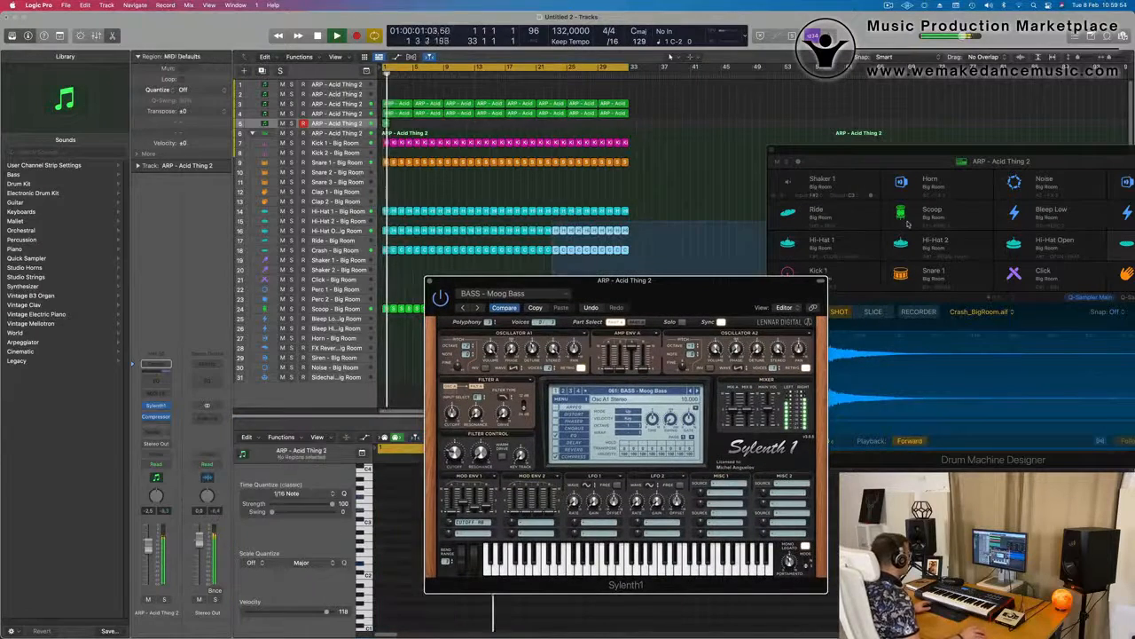
pyautogui.click(701, 116)
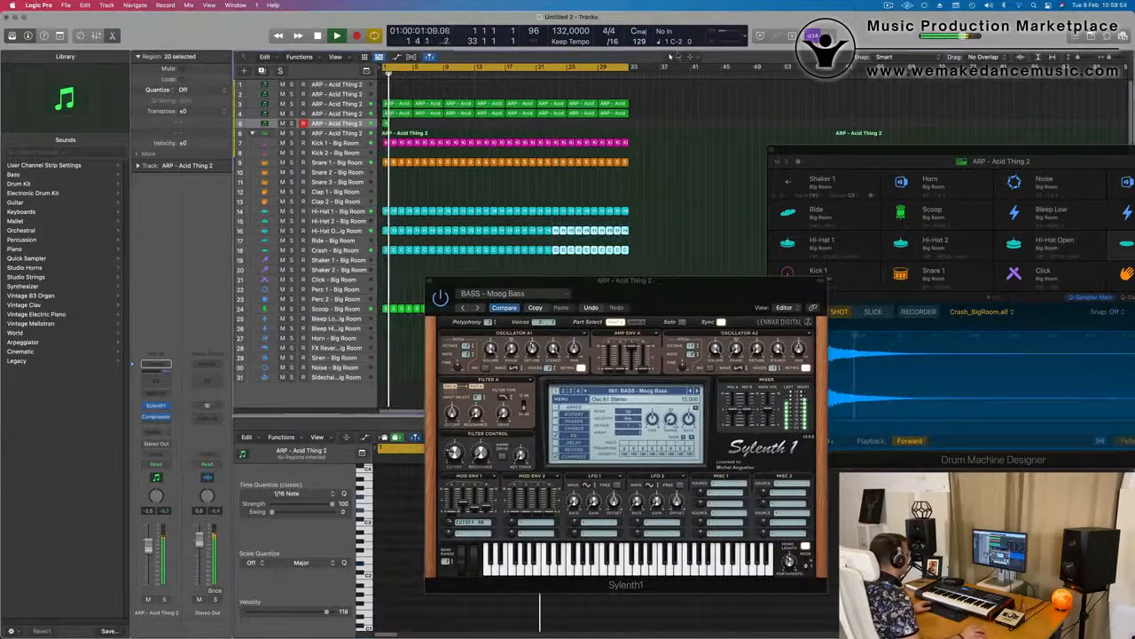
# Repeat the one-bar bass region three times along the fifth track and play the result
pyautogui.click(385, 121)
pyautogui.moveTo(753, 298); pyautogui.dragTo(929, 147)
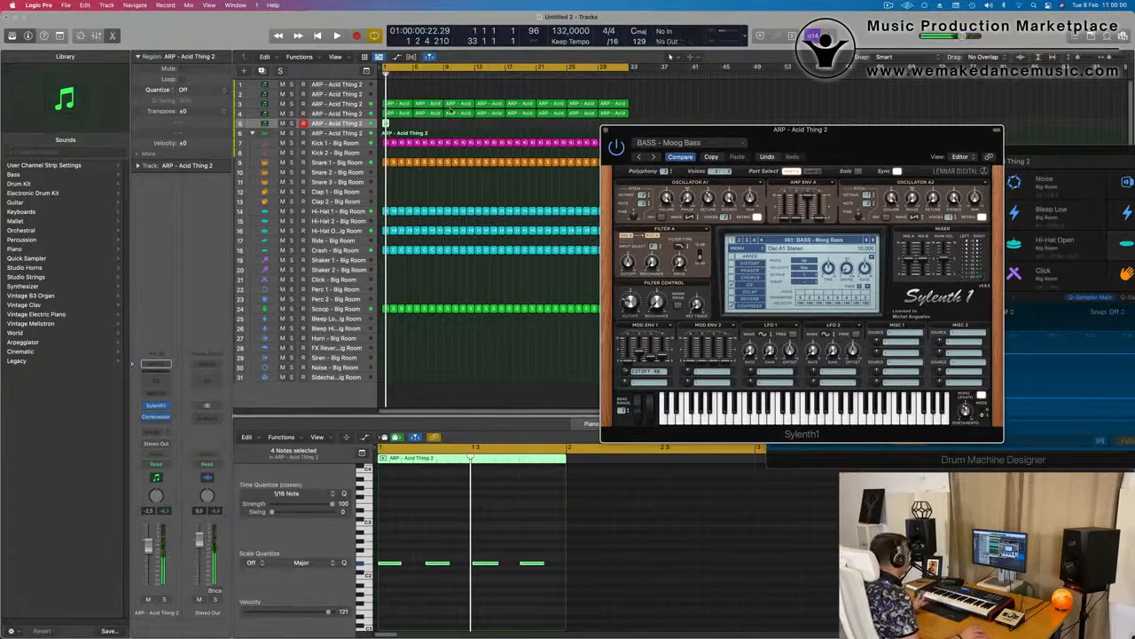
pyautogui.moveTo(411, 126); pyautogui.dragTo(381, 127)
pyautogui.press('super+r')
pyautogui.press('super+r')
pyautogui.press('super+r')
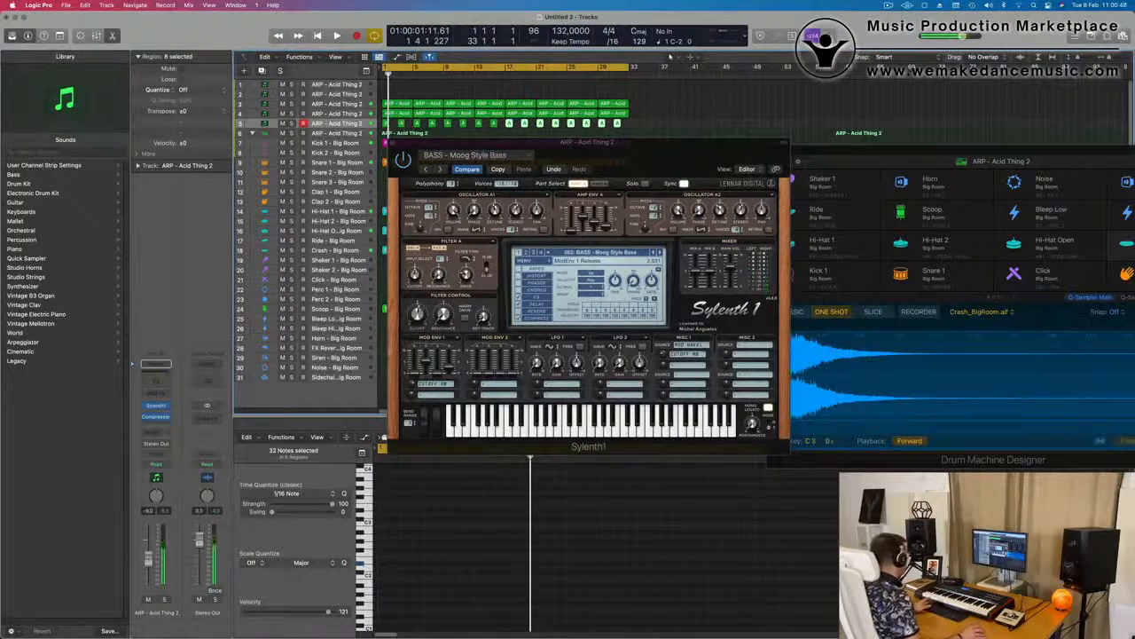
pyautogui.press('space')
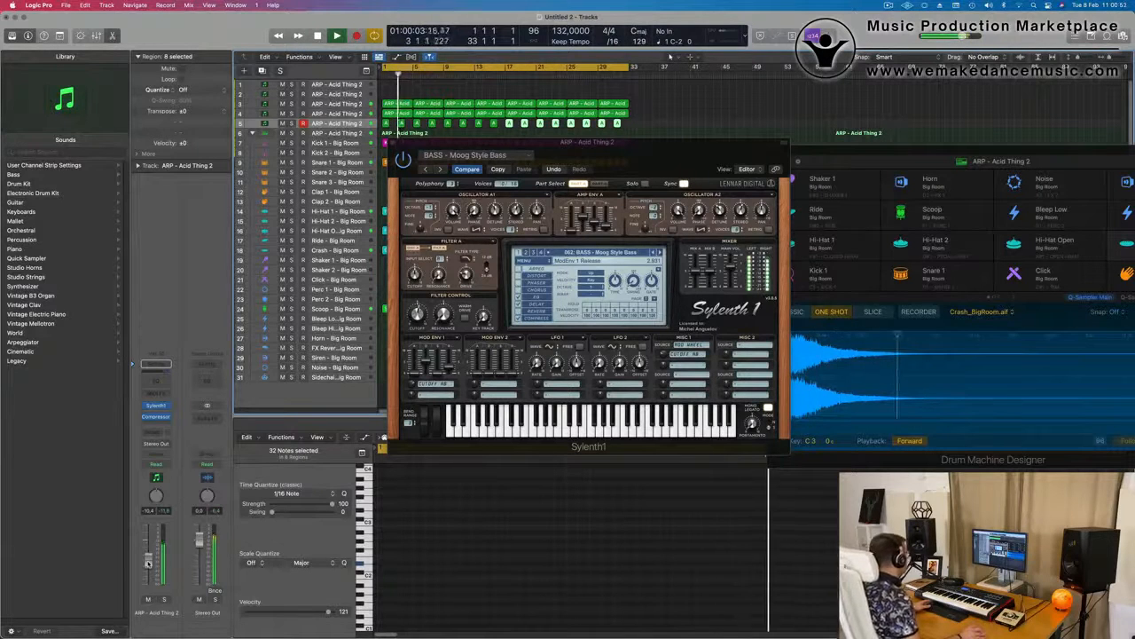
# Audition Sylenth1's next bass preset, BASS - Offbeat Bass, with the loop restarted from bar 1
pyautogui.moveTo(611, 152); pyautogui.dragTo(773, 182)
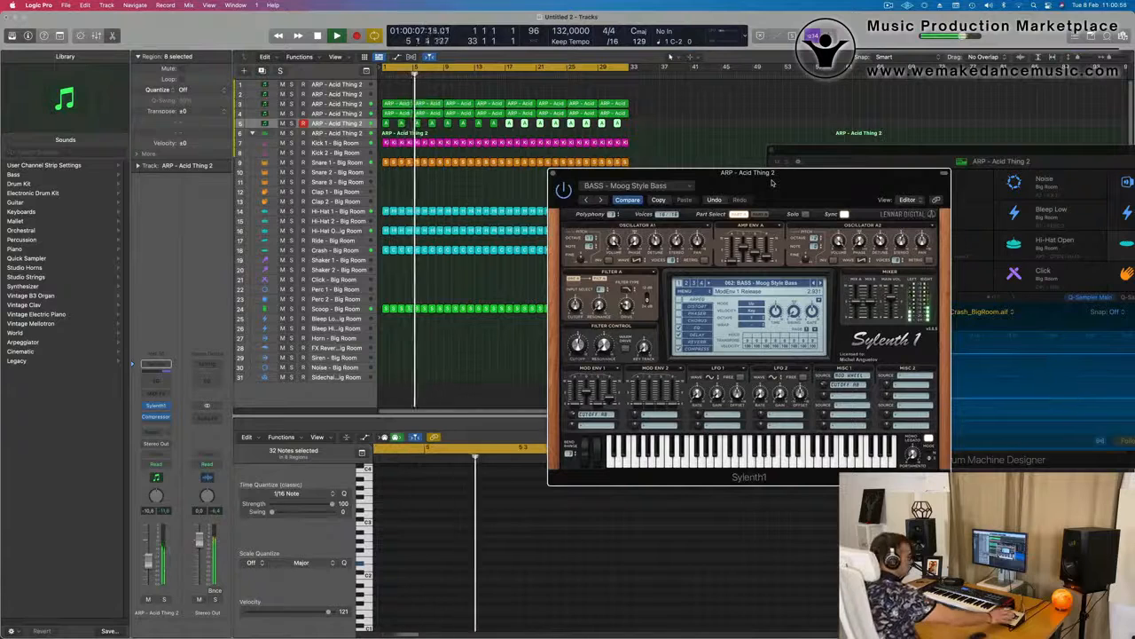
pyautogui.press('Return')
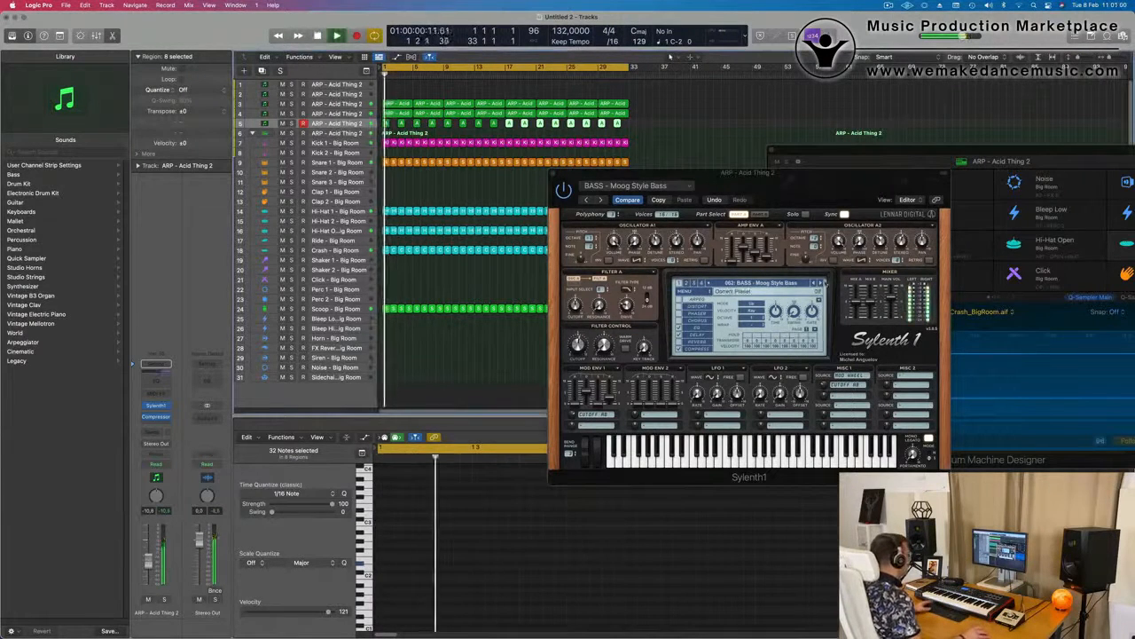
pyautogui.click(820, 283)
pyautogui.press('Return')
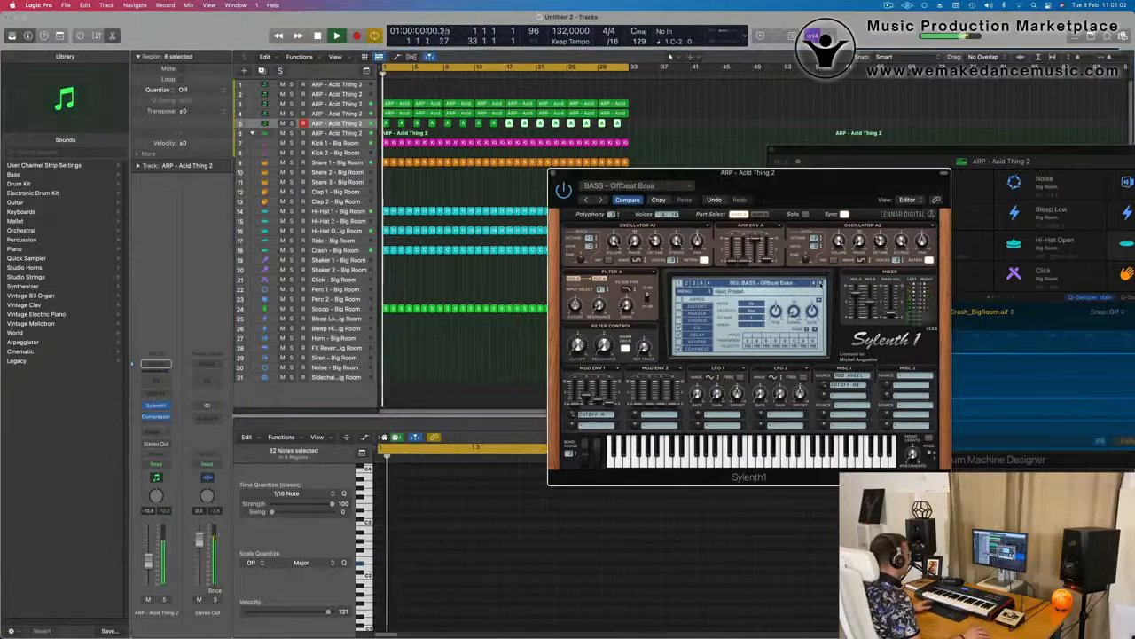
# Reposition Sylenth1 with BASS - Moog Style Bass loaded and close its window
pyautogui.moveTo(779, 208); pyautogui.dragTo(655, 209)
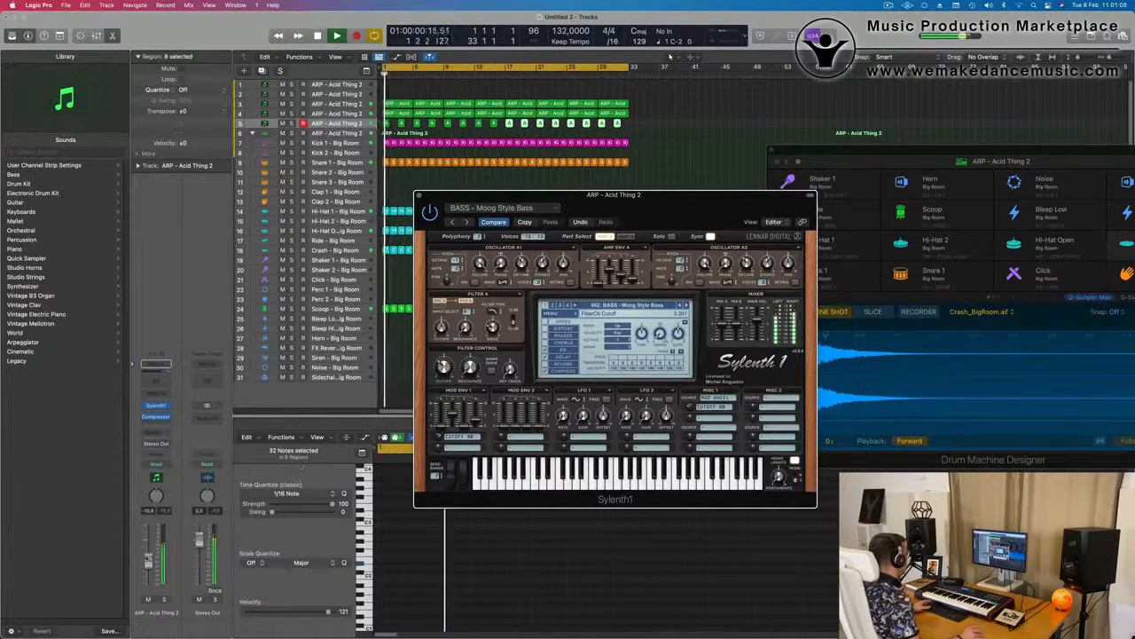
pyautogui.moveTo(593, 219); pyautogui.dragTo(694, 254)
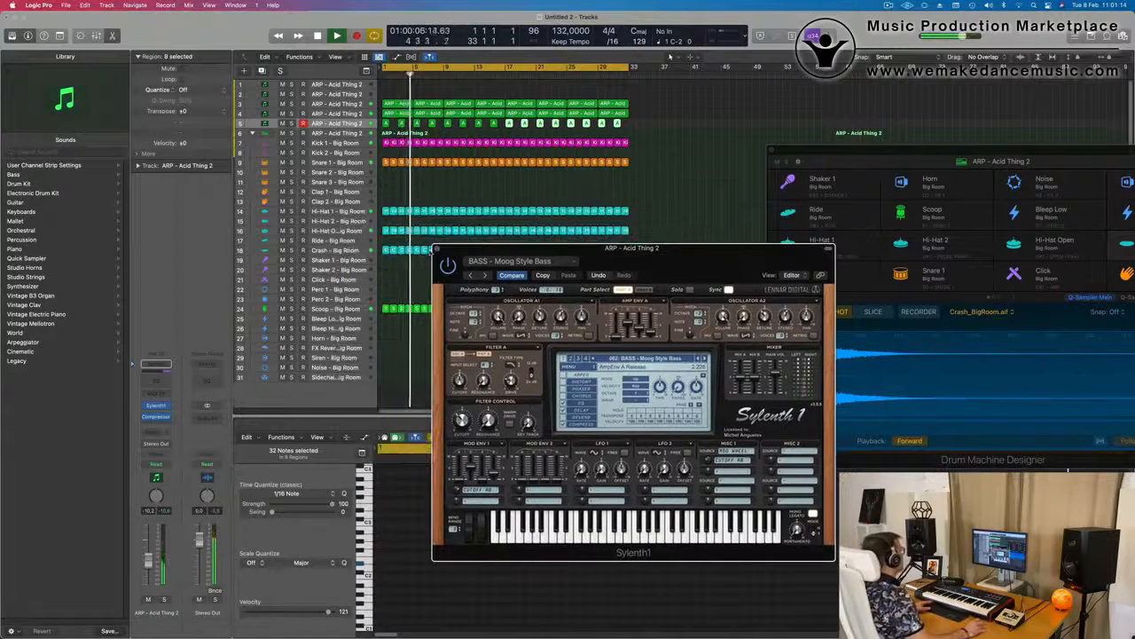
pyautogui.click(437, 249)
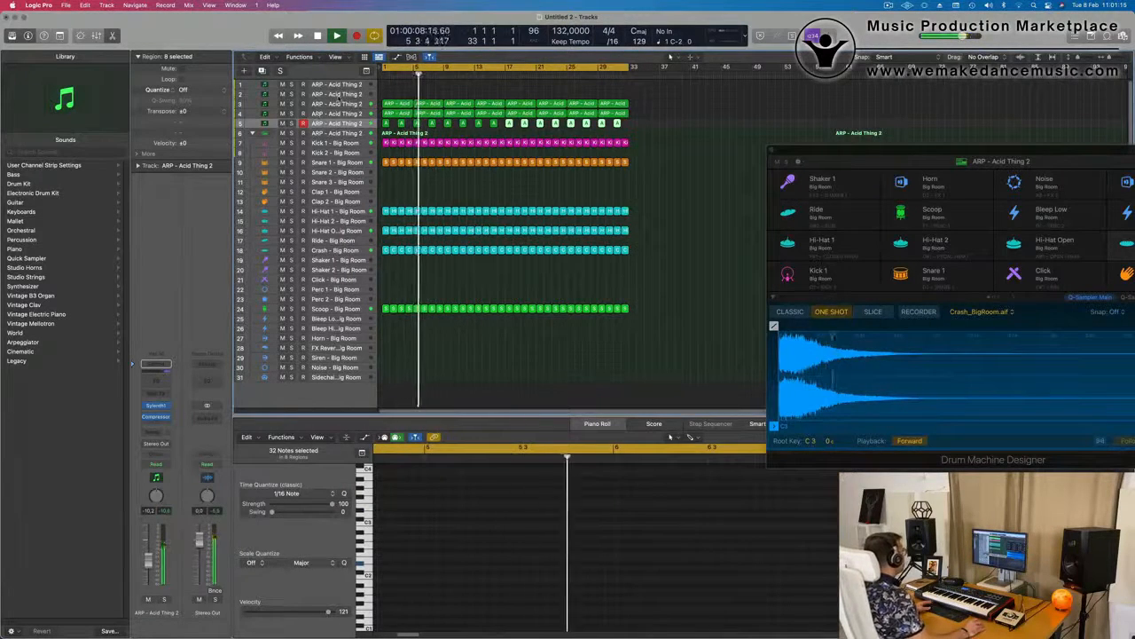
# Duplicate the third track, place the new track above the original and copy the first region onto it
pyautogui.click(340, 104)
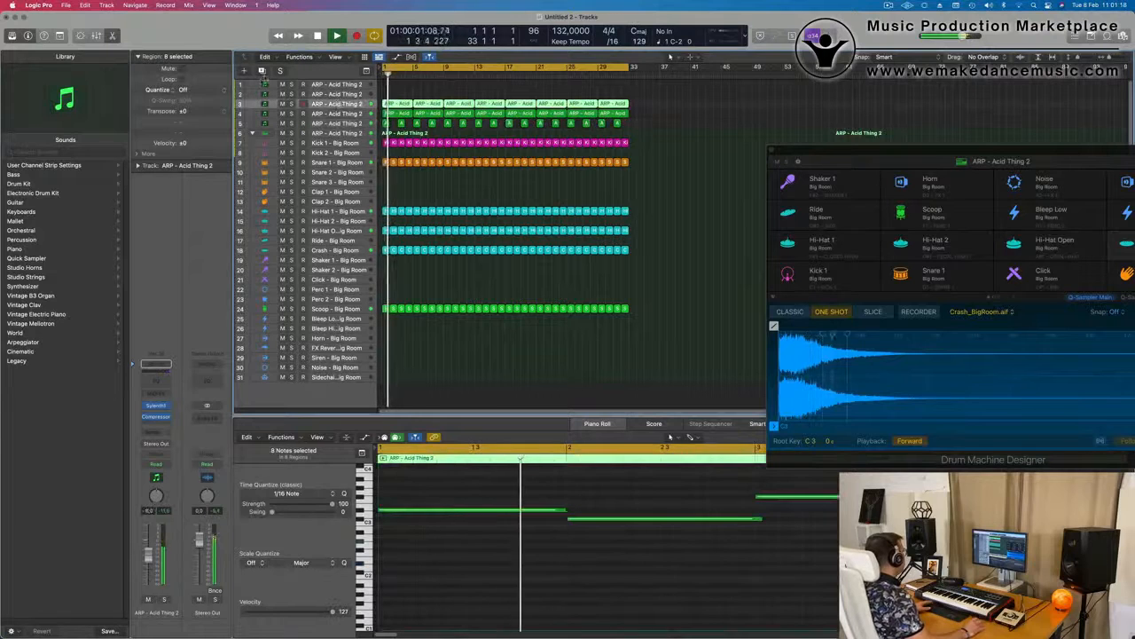
pyautogui.press('super+d')
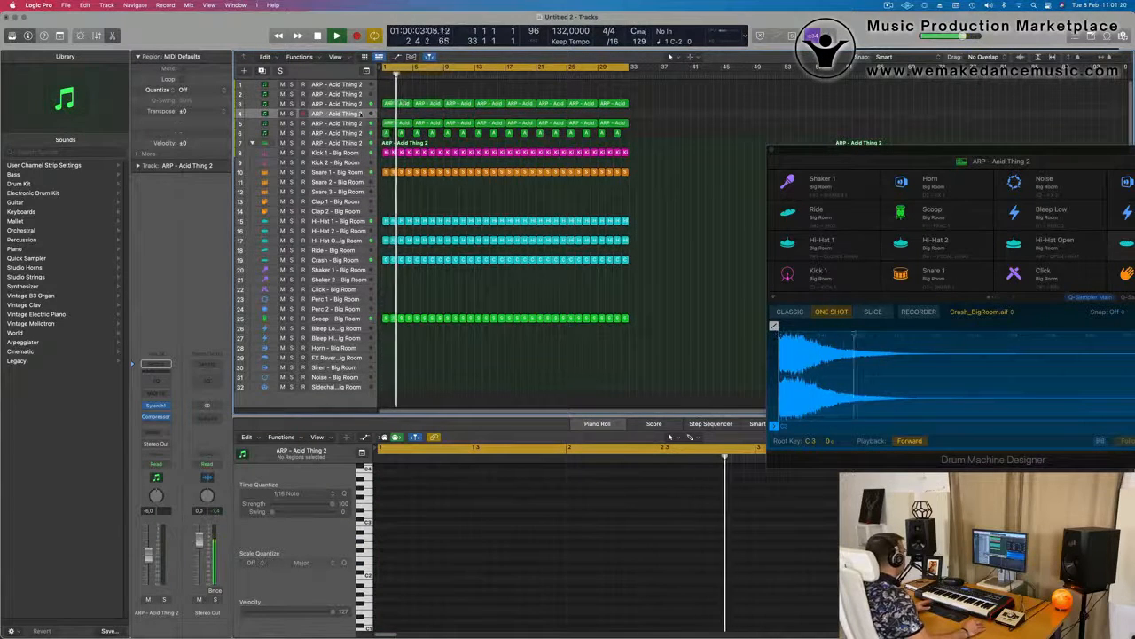
pyautogui.moveTo(355, 113); pyautogui.dragTo(397, 104)
pyautogui.click(397, 115)
pyautogui.press('space')
# Select all four notes in the copied region and shorten them together
pyautogui.moveTo(448, 480); pyautogui.dragTo(710, 581)
pyautogui.moveTo(712, 541); pyautogui.dragTo(635, 542)
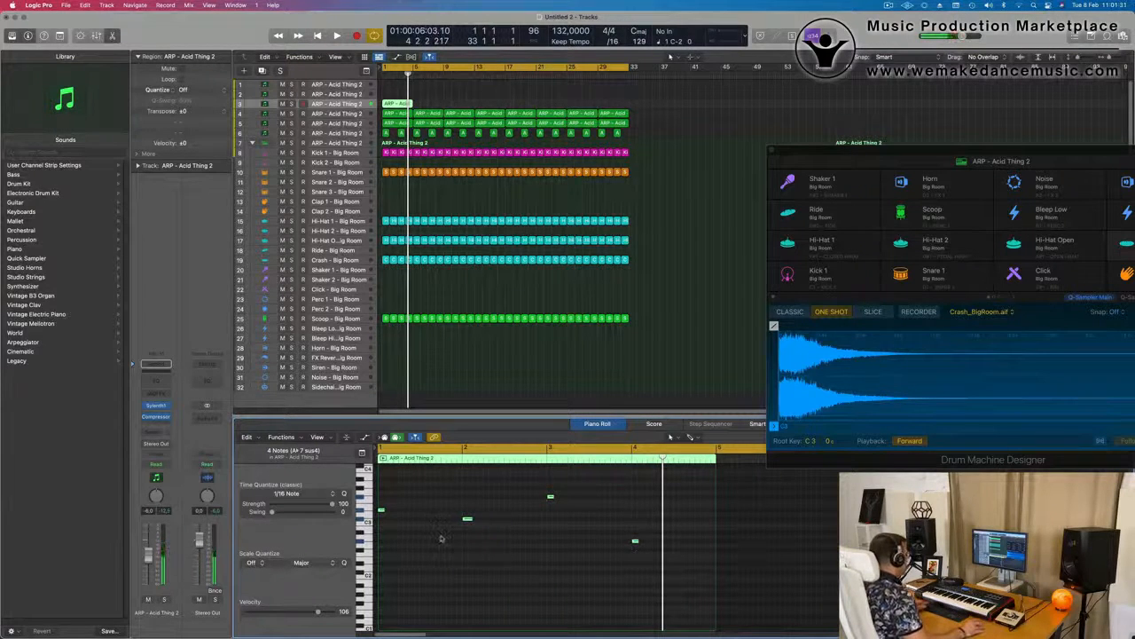
pyautogui.hscroll(1, 463, 517)
pyautogui.hscroll(-1, 454, 526)
# Shorten the region's first note to a length of 0 0 1 0 and move the second note close behind it
pyautogui.press('super+Right')
pyautogui.press('super+Right')
pyautogui.press('super+Right')
pyautogui.hscroll(-5, 394, 526)
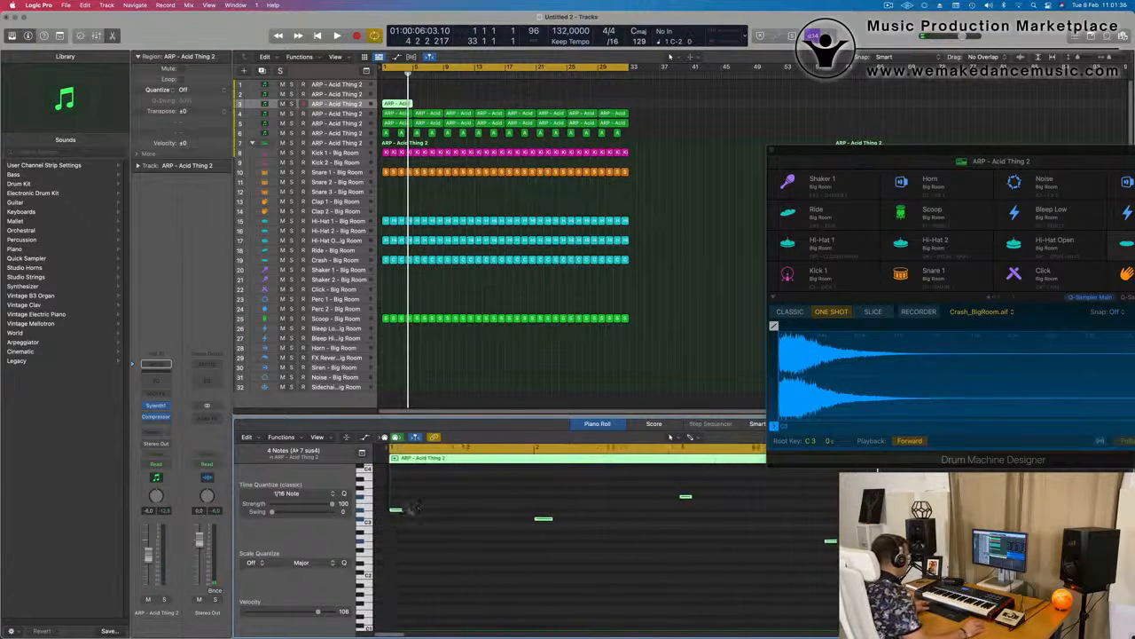
pyautogui.click(387, 511)
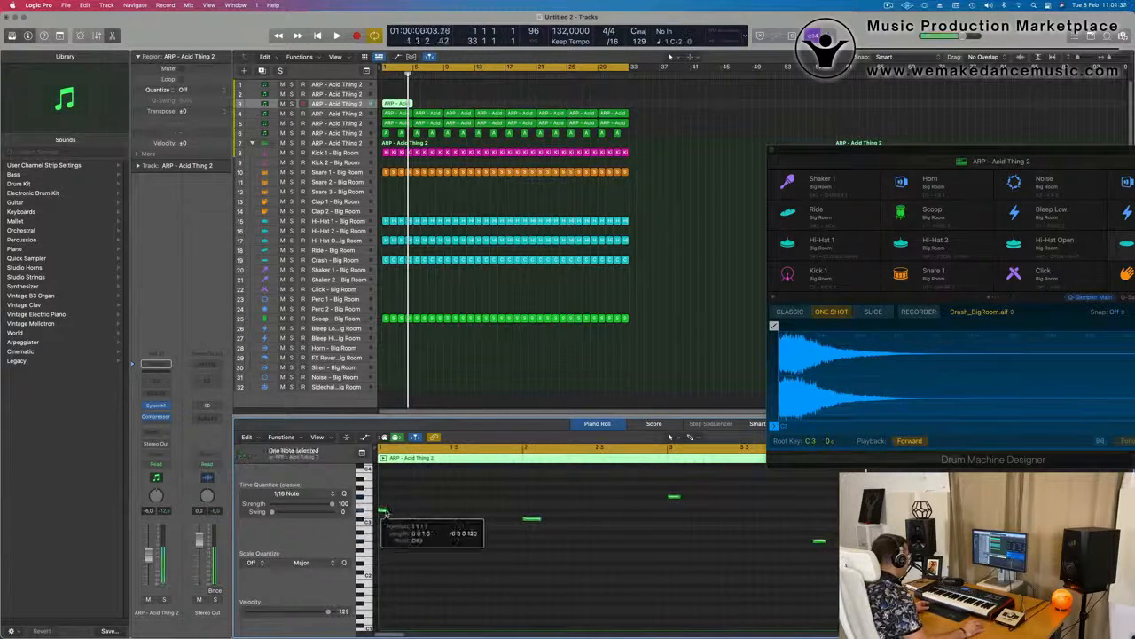
pyautogui.moveTo(530, 521); pyautogui.dragTo(398, 525)
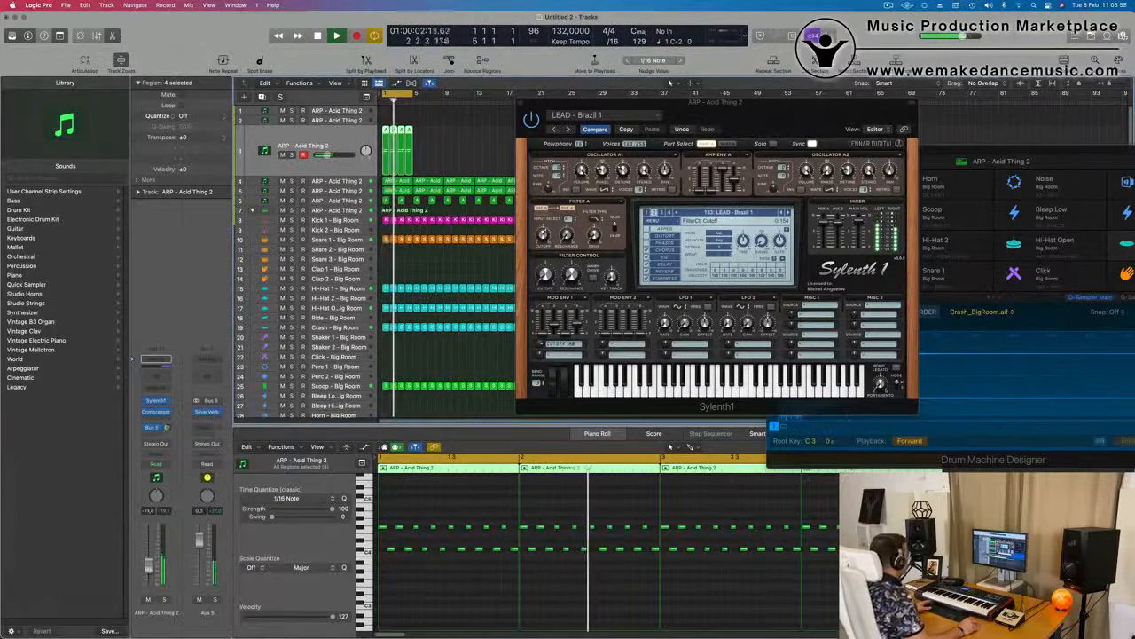
# Close the Sylenth1 window with LEAD - Brazil 1 and raise the upper row of notes in bar 2
pyautogui.moveTo(767, 102); pyautogui.dragTo(575, 158)
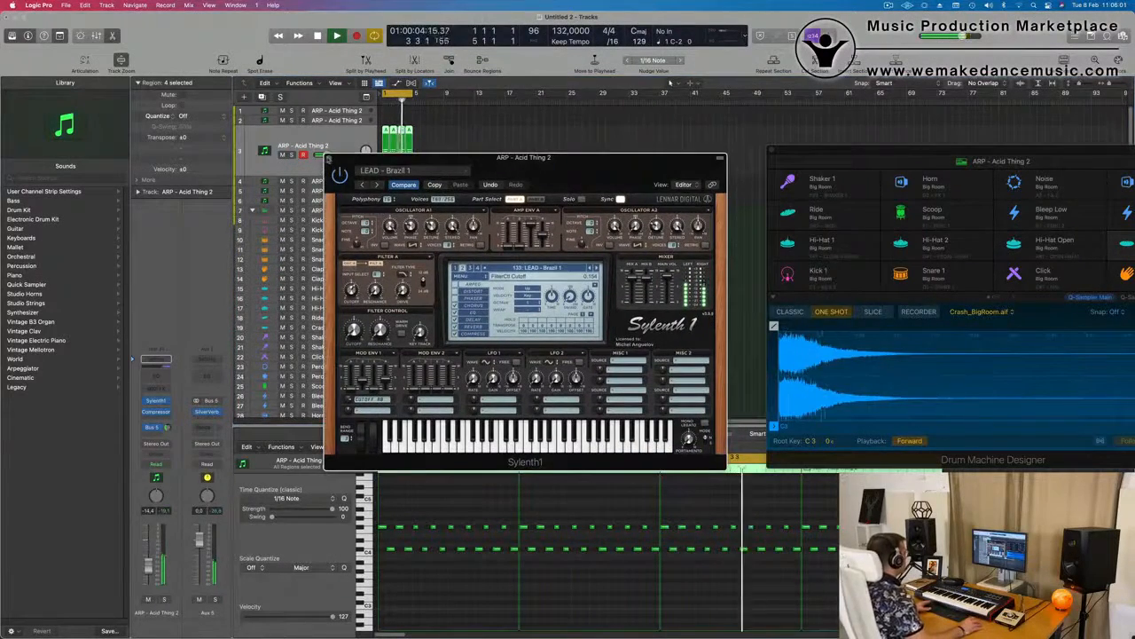
pyautogui.click(336, 159)
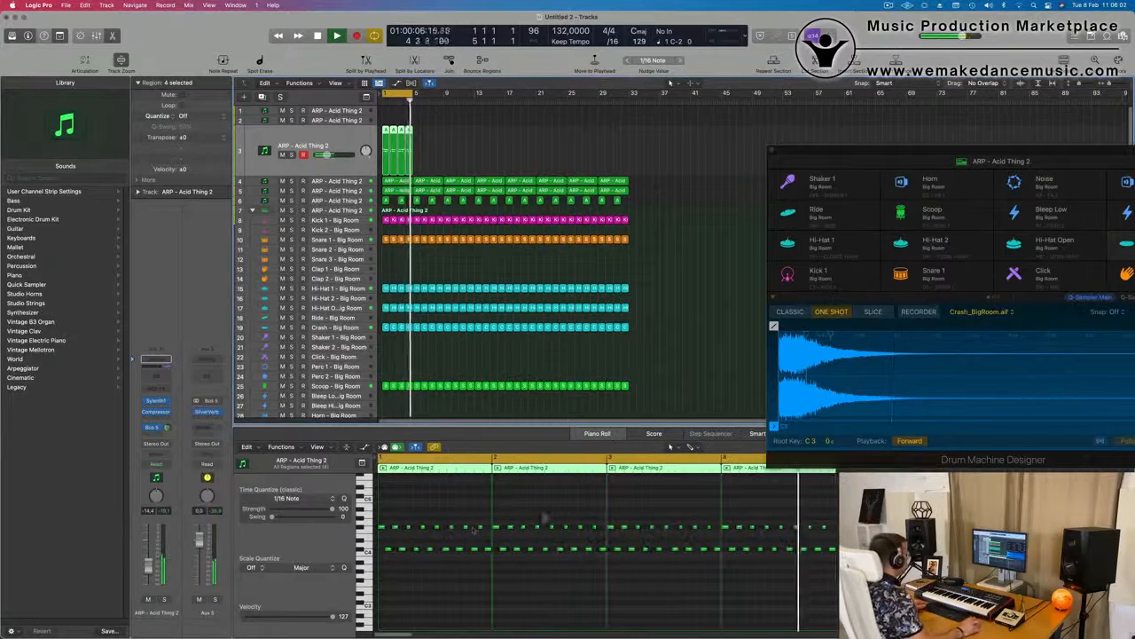
pyautogui.moveTo(488, 521); pyautogui.dragTo(599, 532)
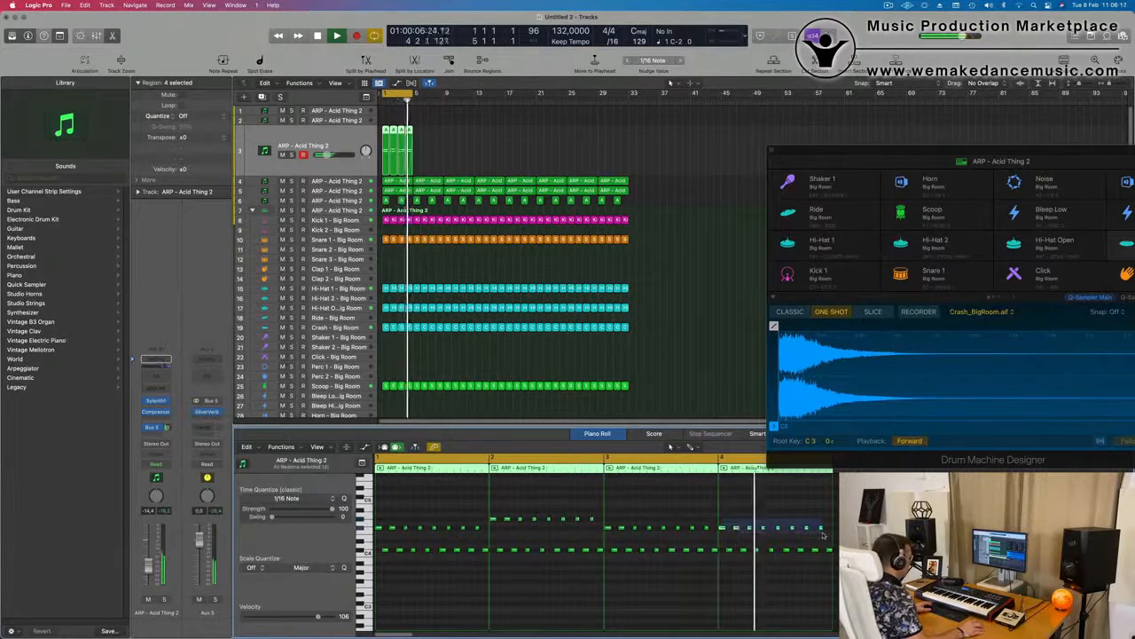
# Select the eight lower-row notes in bar 4 and transpose them down three semitones
pyautogui.moveTo(822, 555); pyautogui.dragTo(838, 557)
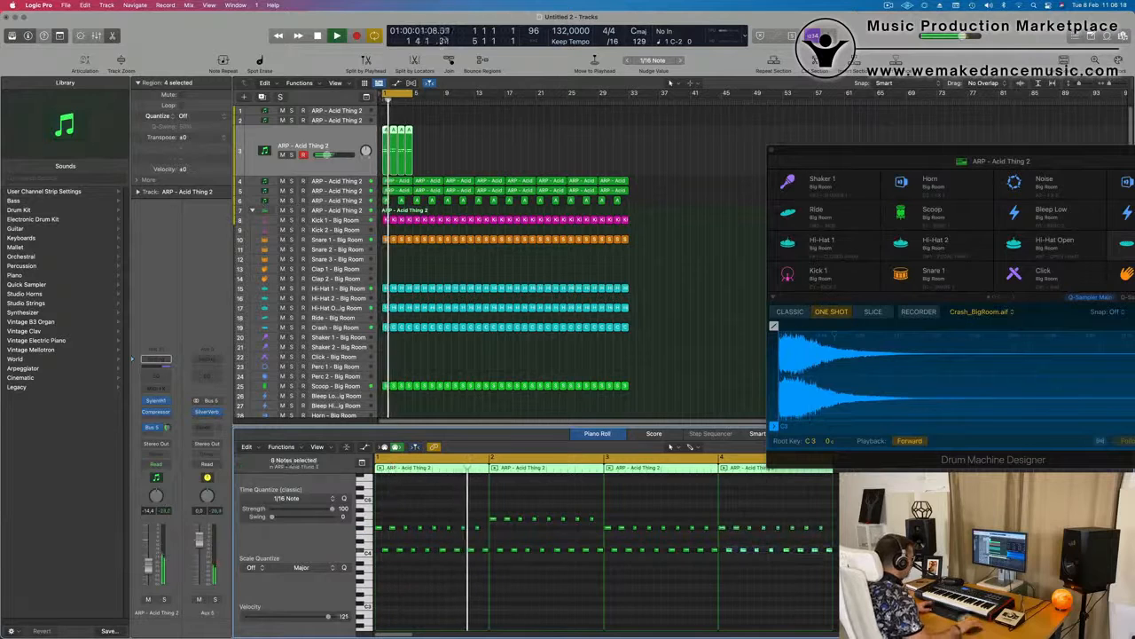
pyautogui.hotkey('alt', 'Down')
pyautogui.hotkey('alt', 'Down')
pyautogui.hotkey('alt', 'Down')
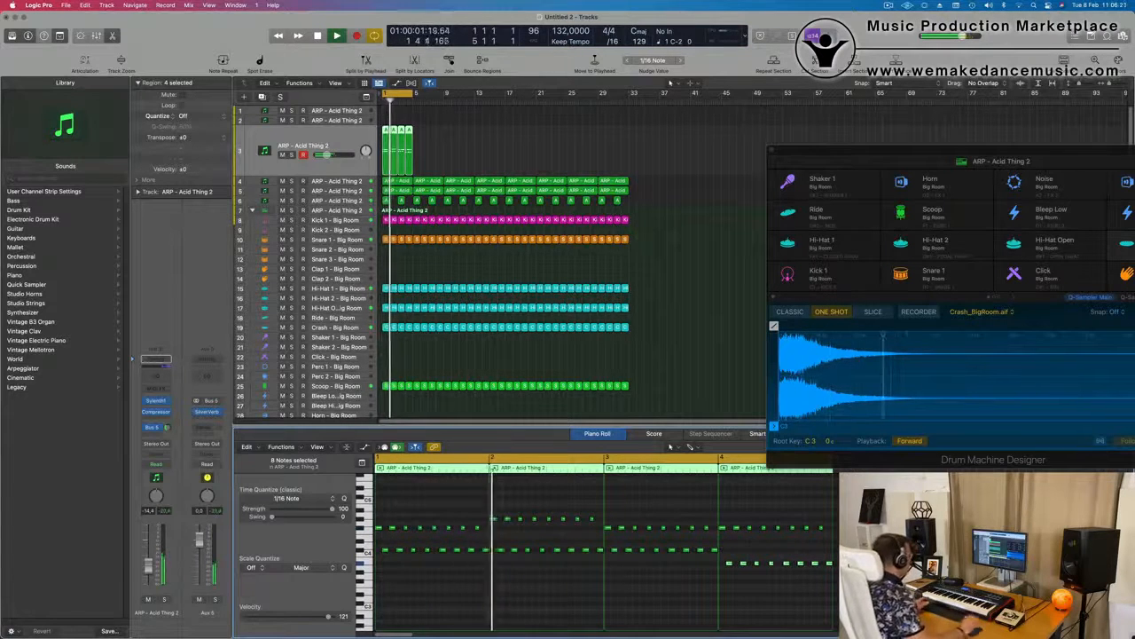
# Lower the eight selected notes in bar 4 further and join track 3's four regions into one
pyautogui.hscroll(-1, 617, 596)
pyautogui.scroll(-3, 519, 596)
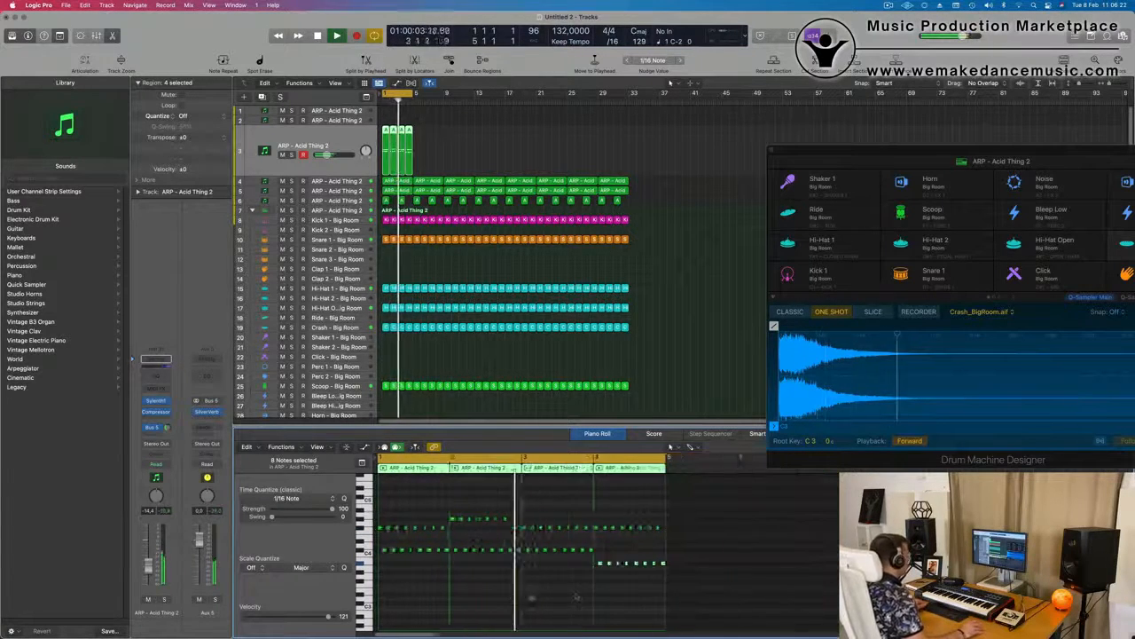
pyautogui.scroll(-5, 512, 595)
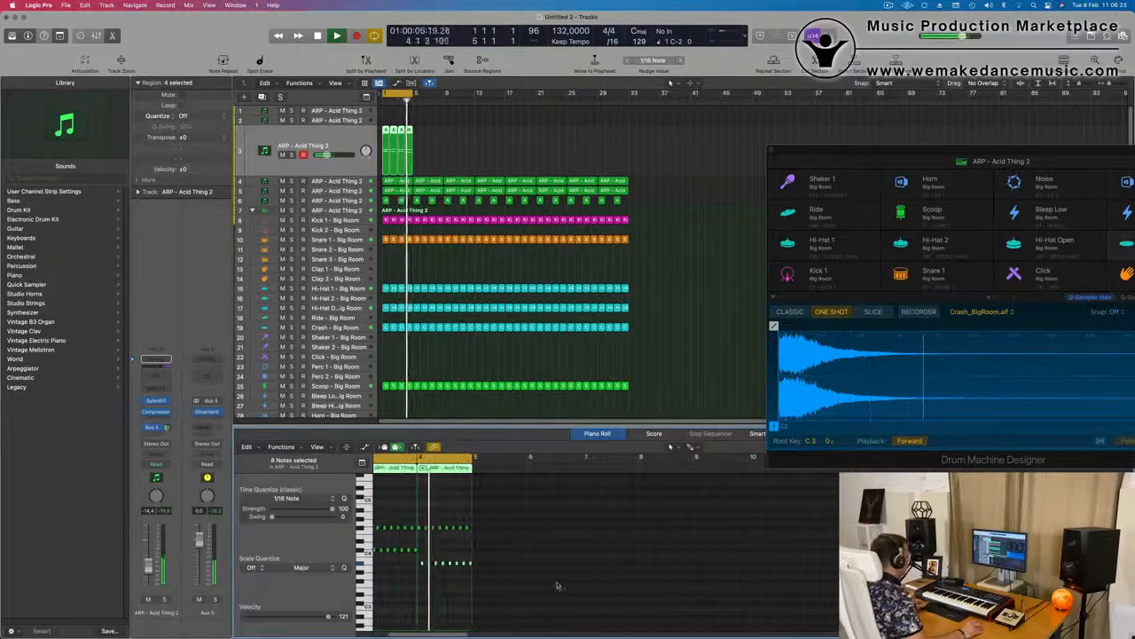
pyautogui.scroll(2, 515, 578)
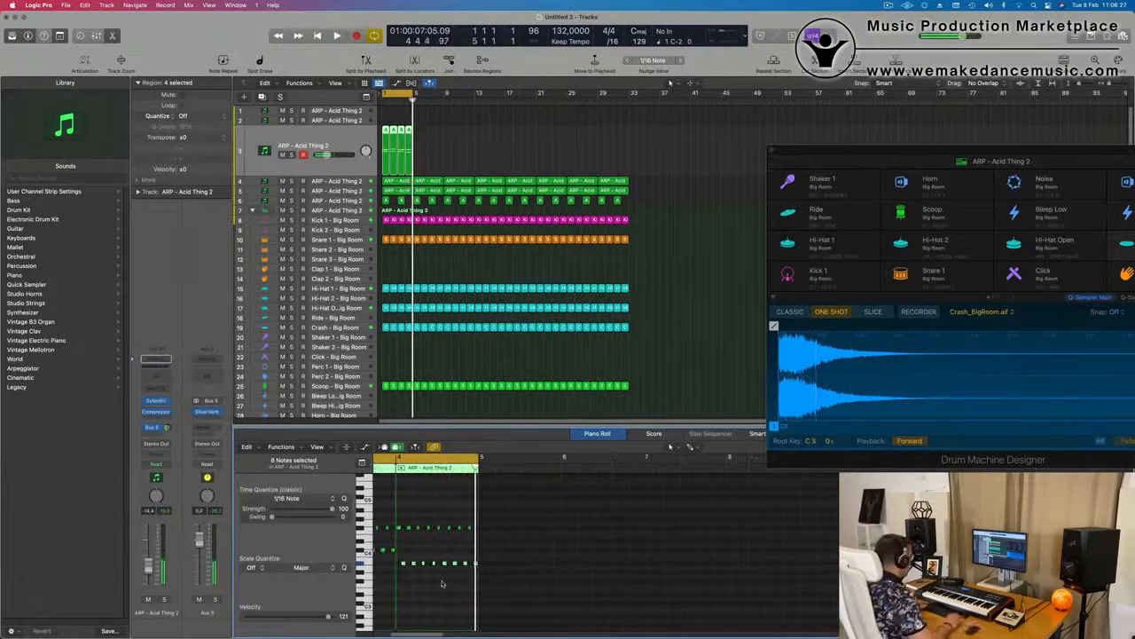
pyautogui.press('space')
pyautogui.scroll(-3, 509, 559)
pyautogui.scroll(4, 509, 560)
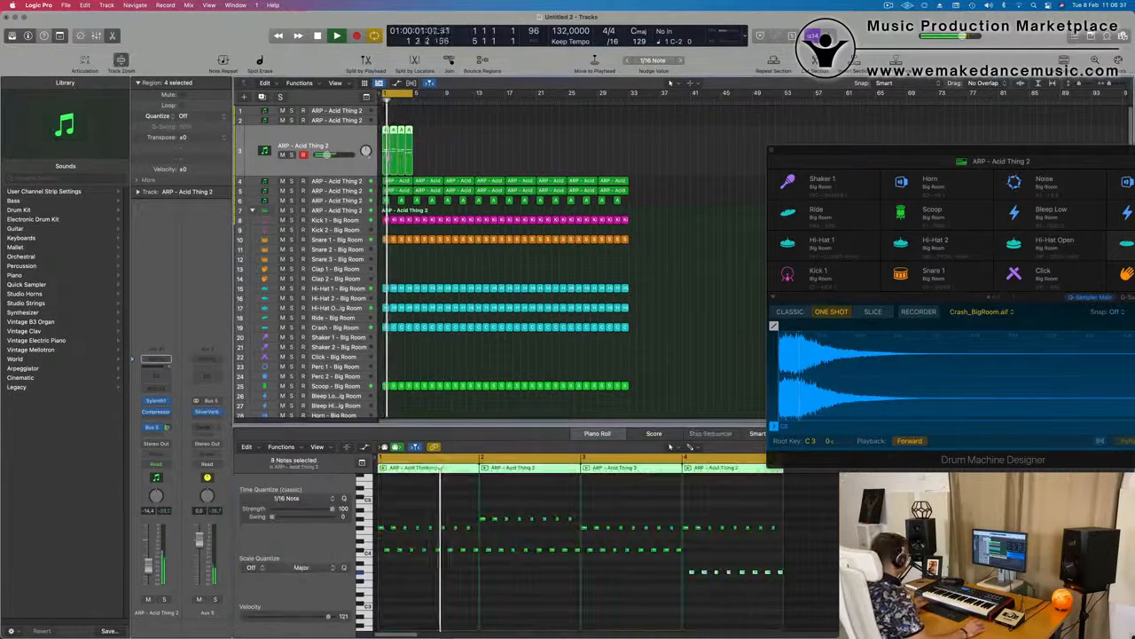
pyautogui.press('super+j')
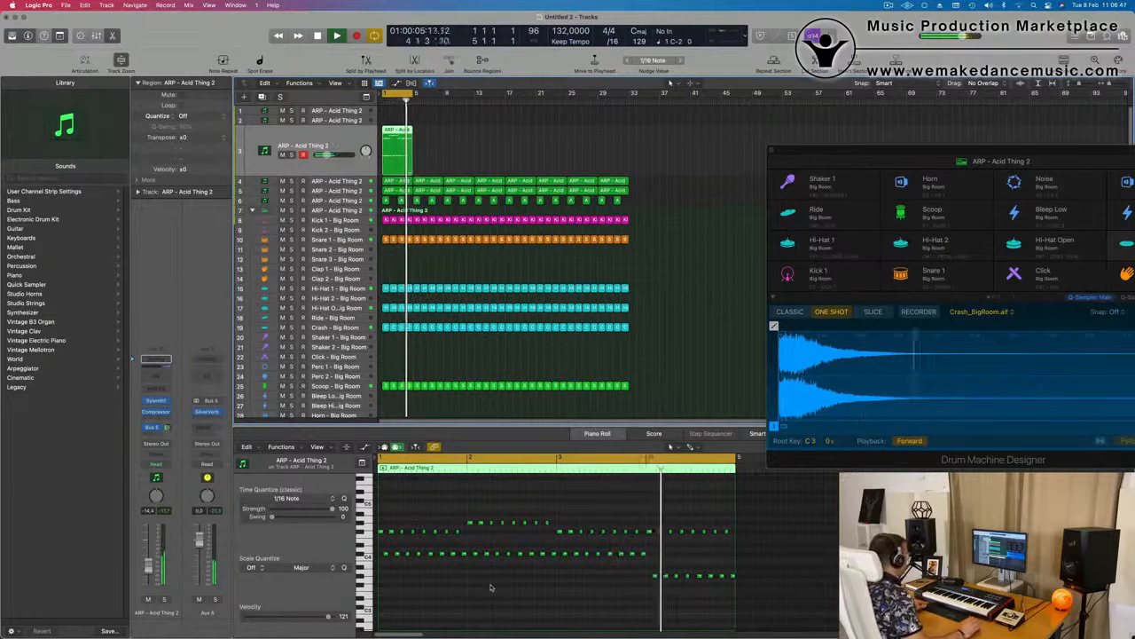
pyautogui.press('space')
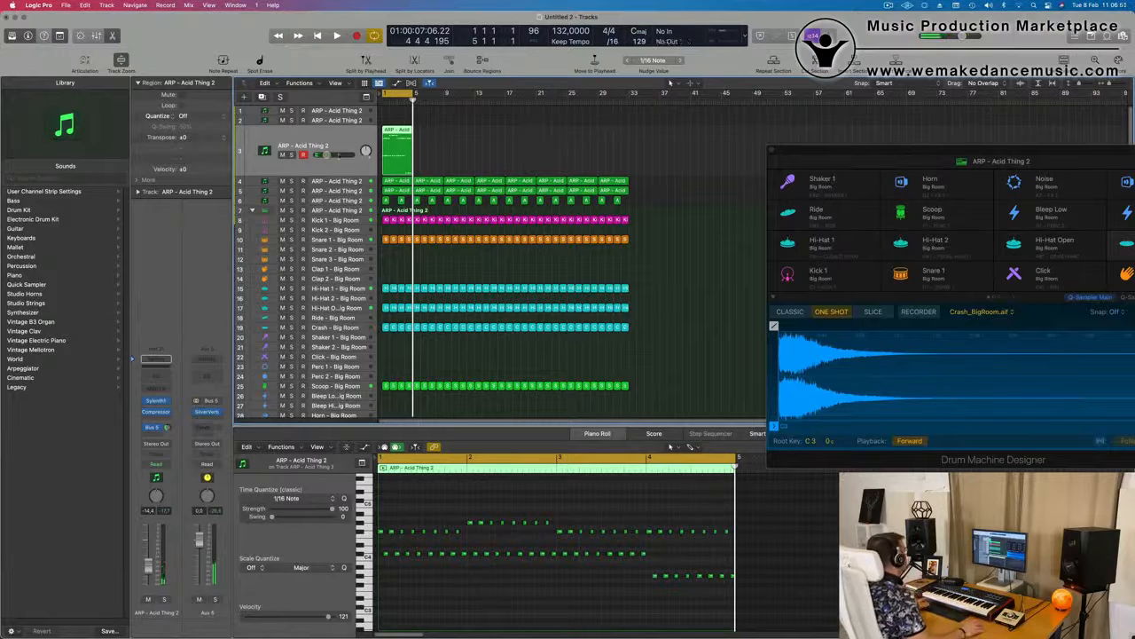
# Play the loop with track 5's long-note region open and return to the joined region on track 3
pyautogui.click(332, 189)
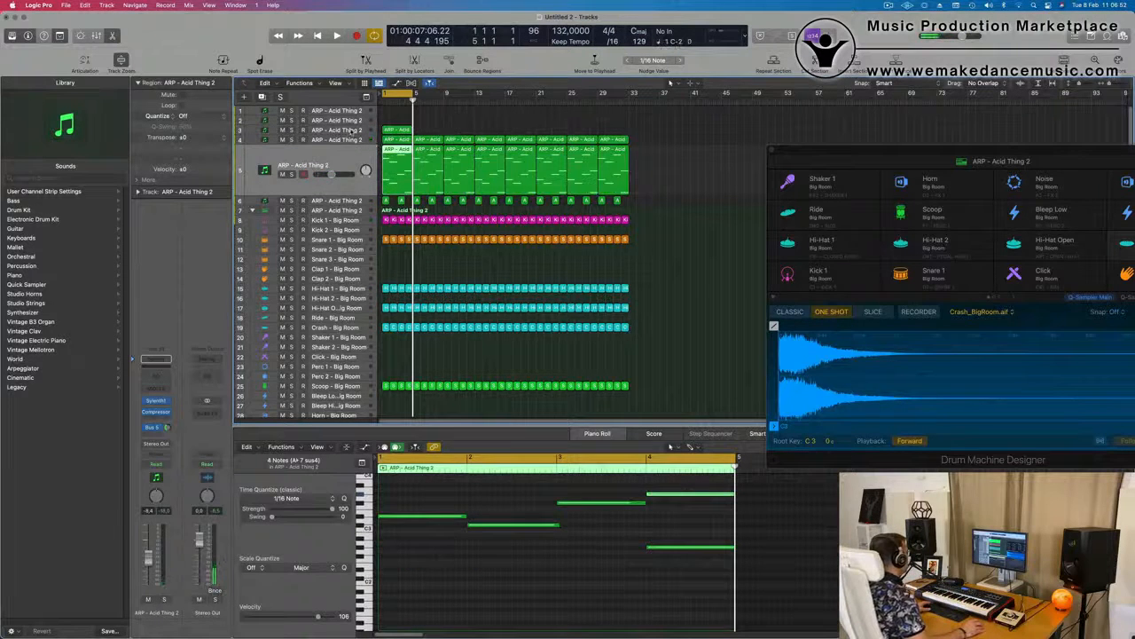
pyautogui.press('space')
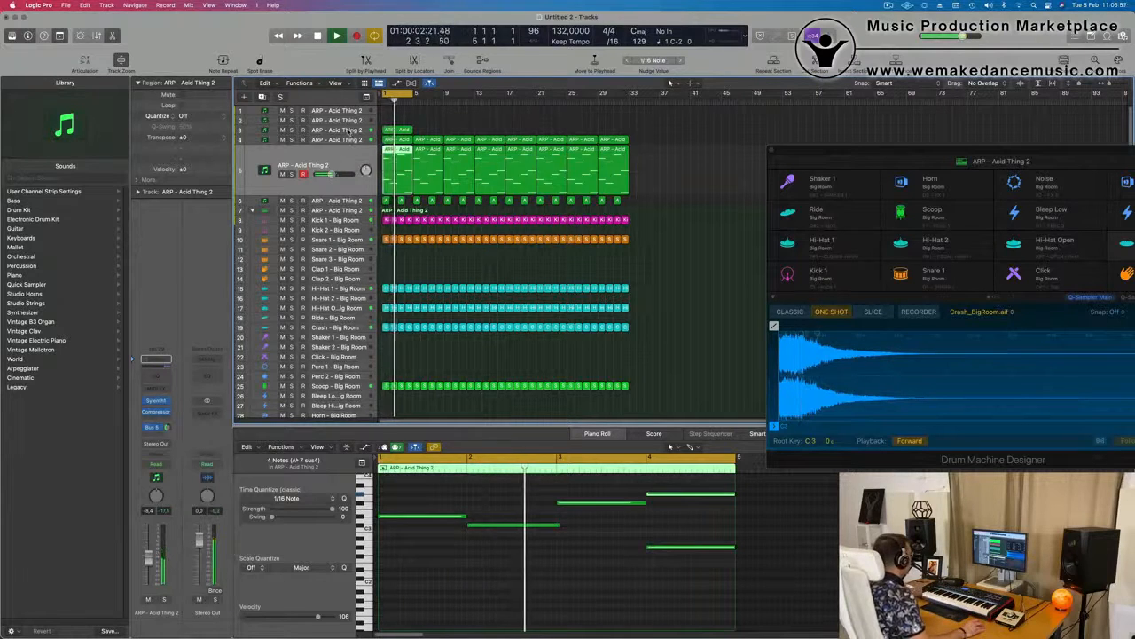
pyautogui.click(347, 131)
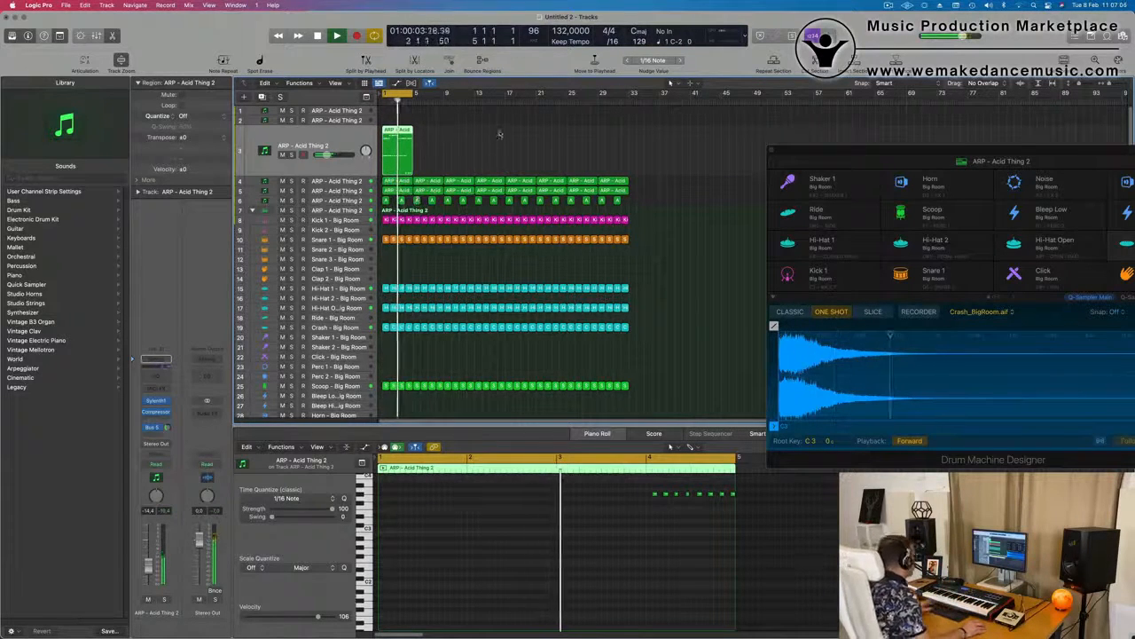
# Record a melody on the LEAD - Brass track from bar 21 to bar 29
pyautogui.click(460, 149)
pyautogui.press('super+Right')
pyautogui.press('super+Right')
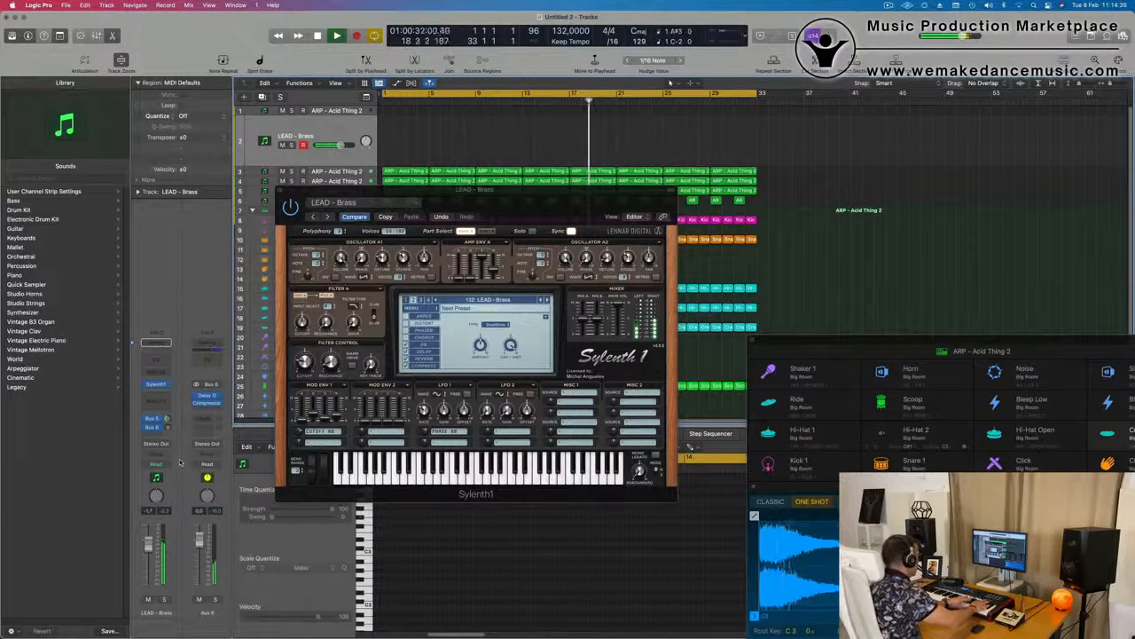
pyautogui.press('r')
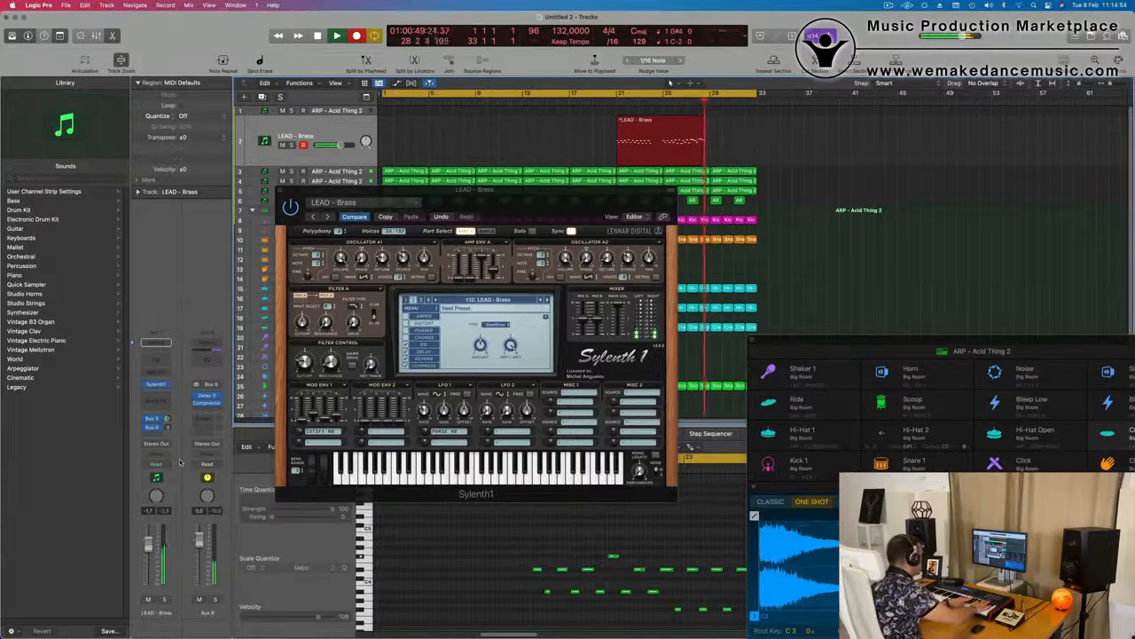
pyautogui.press('space')
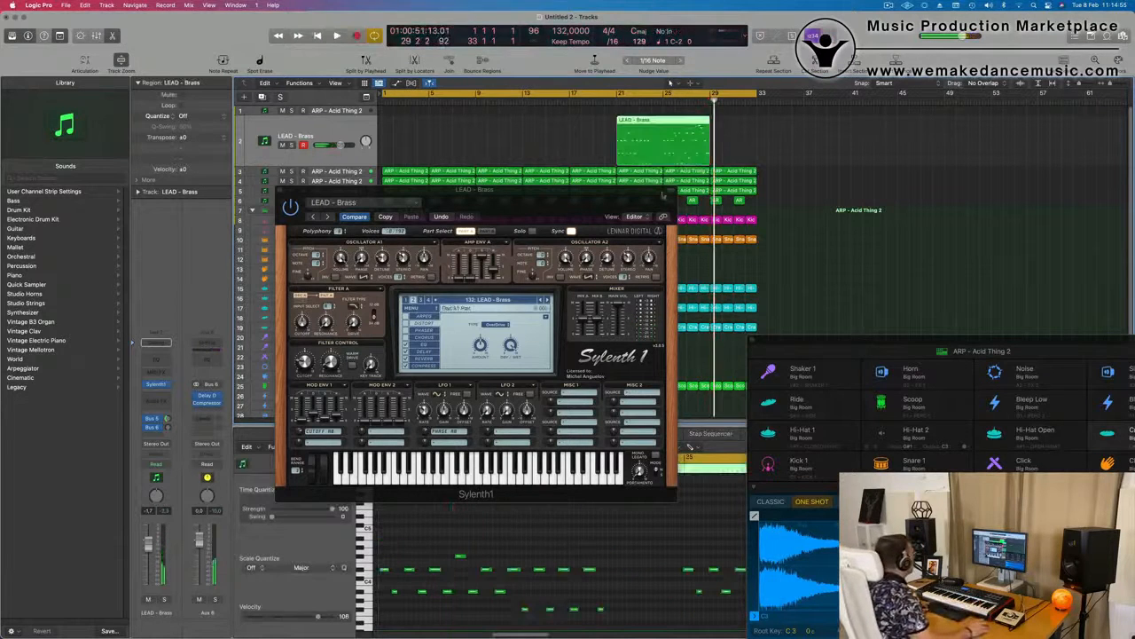
# Split the recorded LEAD - Brass region at bar 25, splitting the crossing notes, and delete its first half
pyautogui.press('super+t')
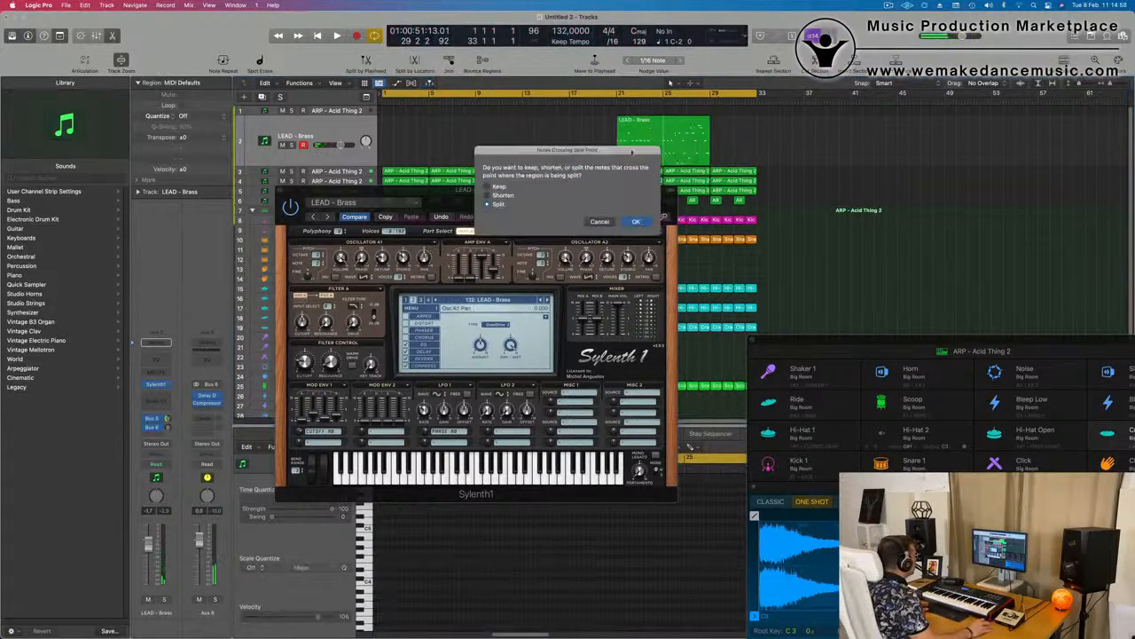
pyautogui.press('Return')
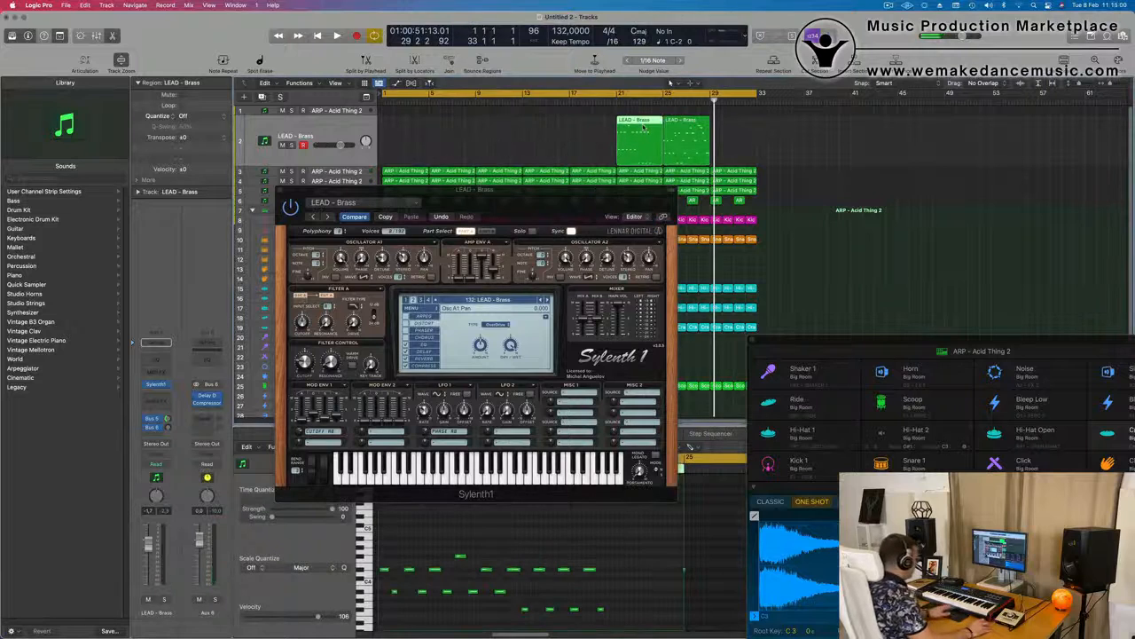
pyautogui.press('Delete')
# Move the remaining LEAD - Brass region to bar 1 and open it in the Piano Roll with the Sylenth1 window moved aside
pyautogui.moveTo(687, 125); pyautogui.dragTo(406, 149)
pyautogui.moveTo(588, 197); pyautogui.dragTo(992, 205)
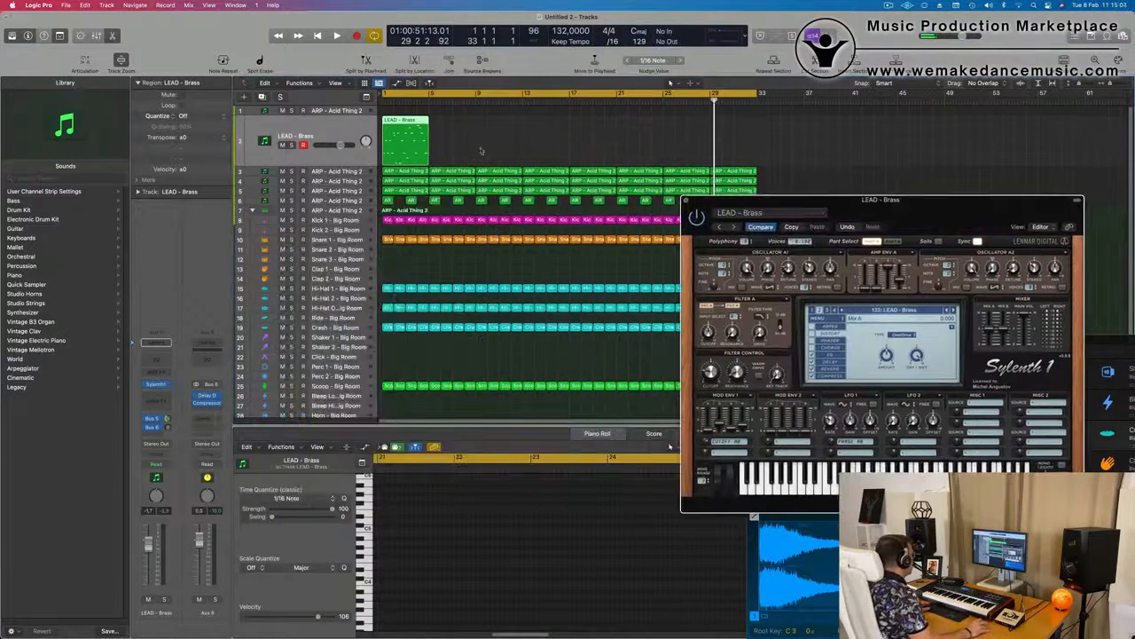
pyautogui.doubleClick(405, 122)
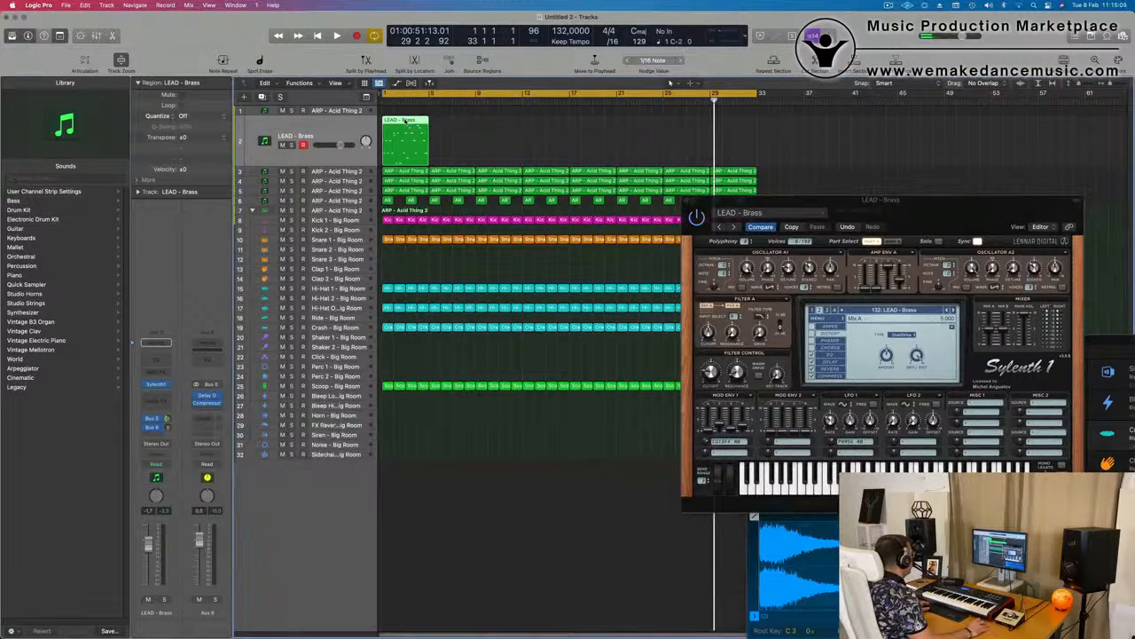
pyautogui.doubleClick(405, 122)
# Select all notes in the LEAD - Brass region and play it from the start
pyautogui.press('space')
pyautogui.press('space')
pyautogui.press('super+a')
# Lengthen the very short second note at the beginning of bar 2 and play the melody
pyautogui.press('space')
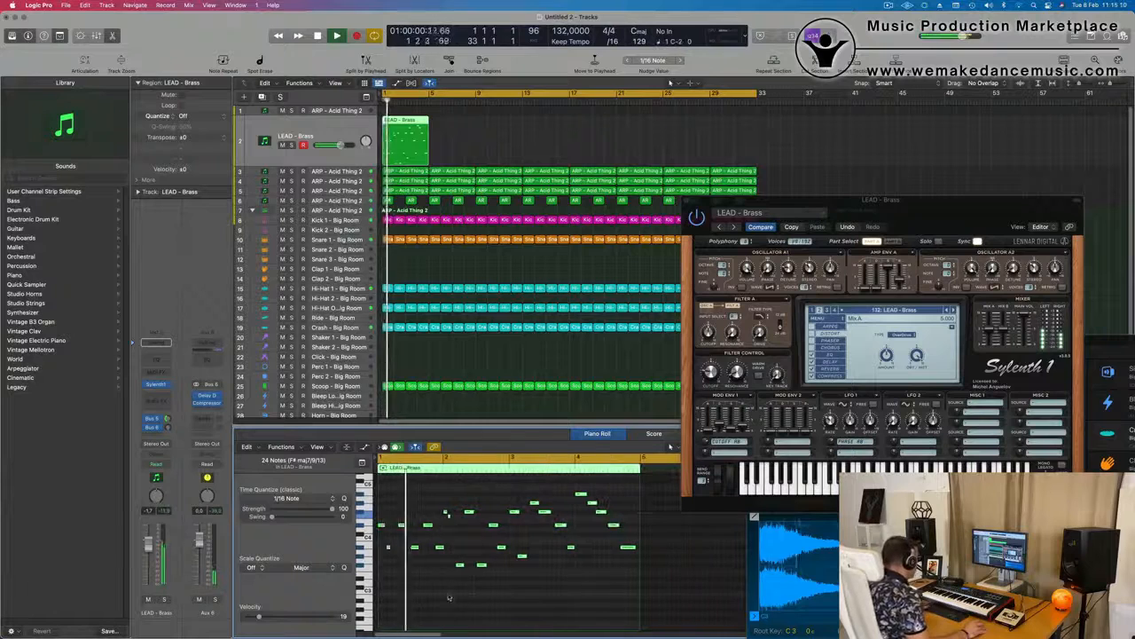
pyautogui.scroll(3, 430, 514)
pyautogui.press('space')
pyautogui.press('space')
pyautogui.scroll(2, 492, 530)
pyautogui.press('space')
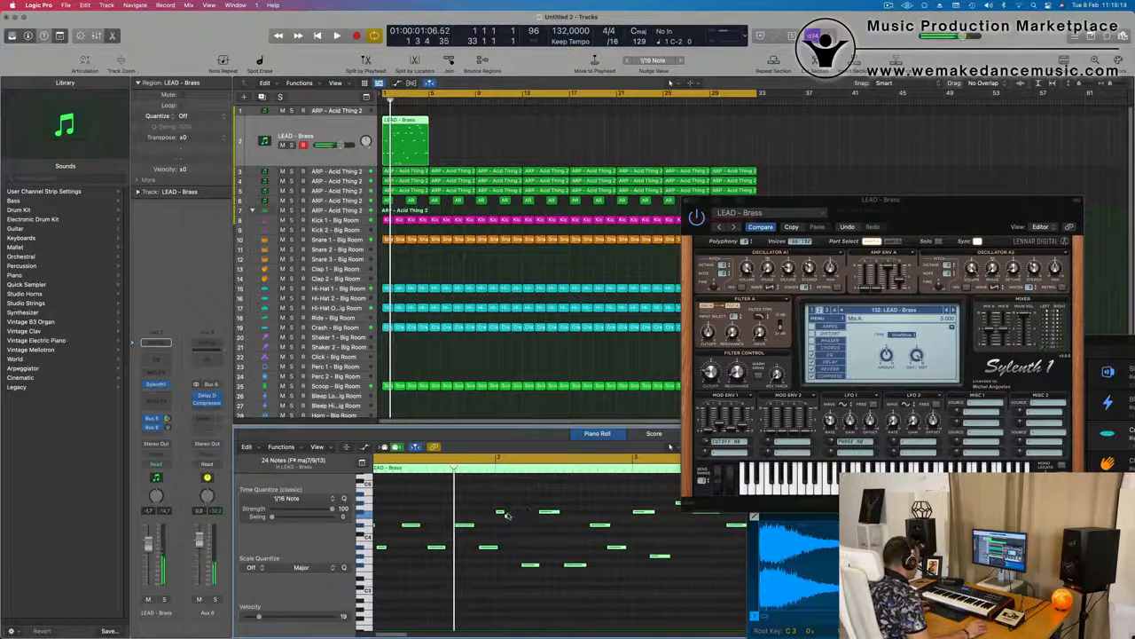
pyautogui.scroll(2, 532, 522)
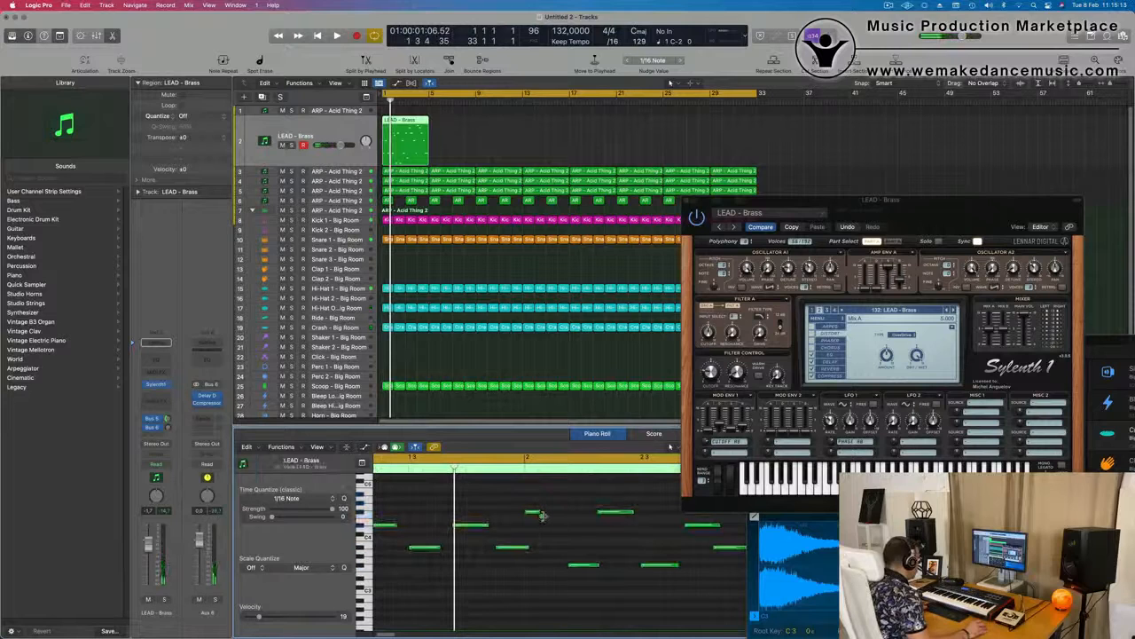
pyautogui.moveTo(542, 515); pyautogui.dragTo(551, 520)
pyautogui.press('space')
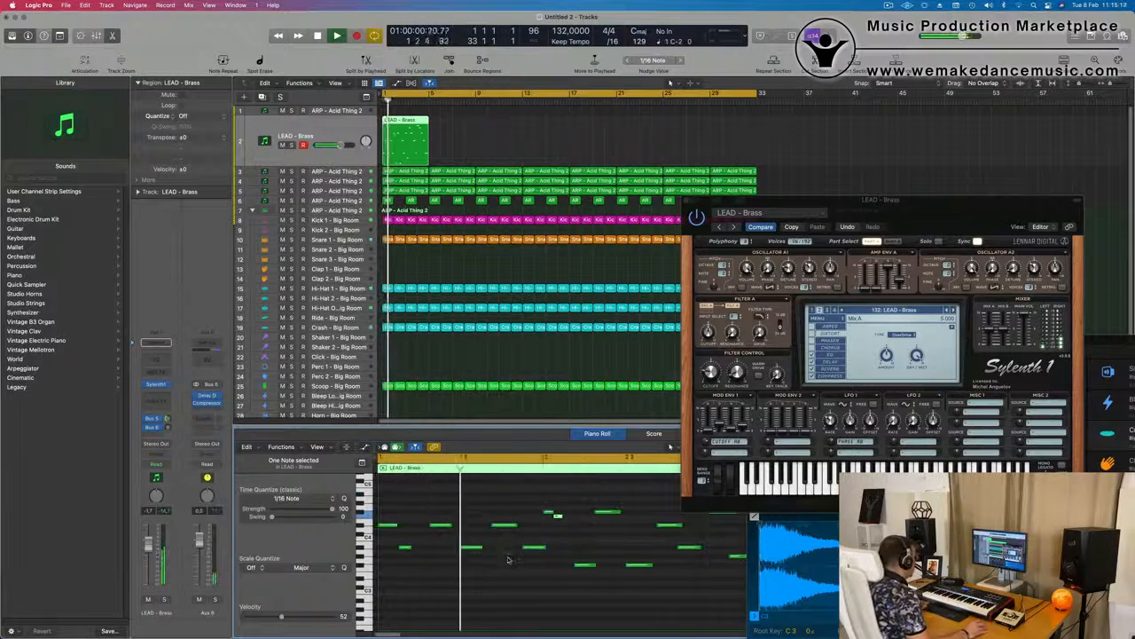
pyautogui.scroll(-2, 497, 561)
pyautogui.scroll(-1, 493, 573)
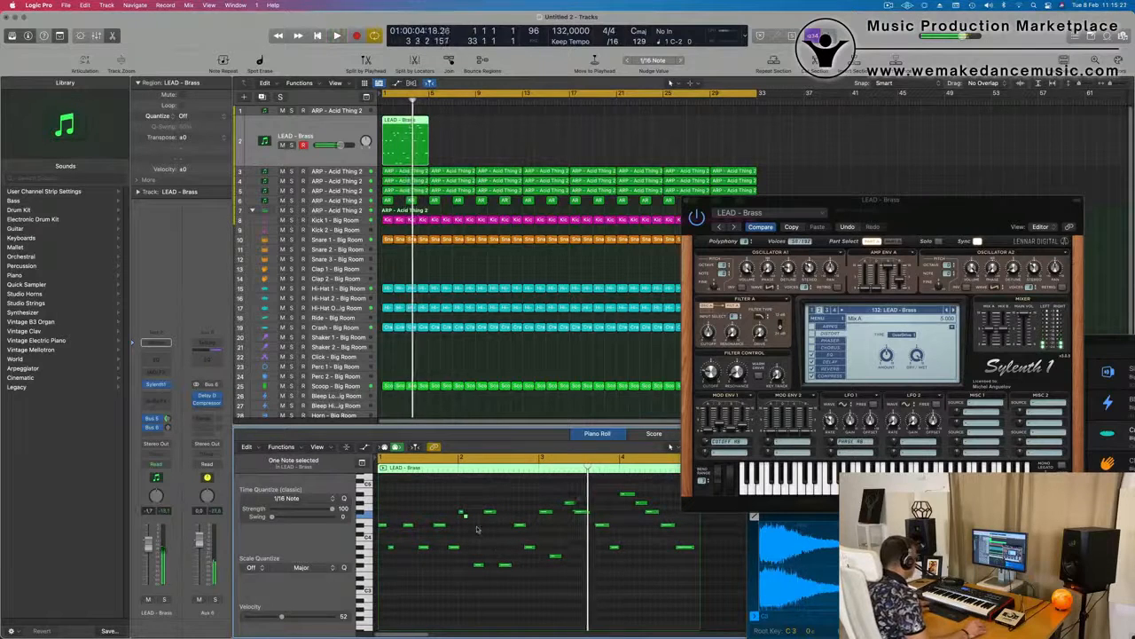
# Shift the first low note in bar 2 slightly earlier and replay the melody from the start
pyautogui.scroll(2, 505, 540)
pyautogui.scroll(-1, 527, 538)
pyautogui.press('space')
pyautogui.press('space')
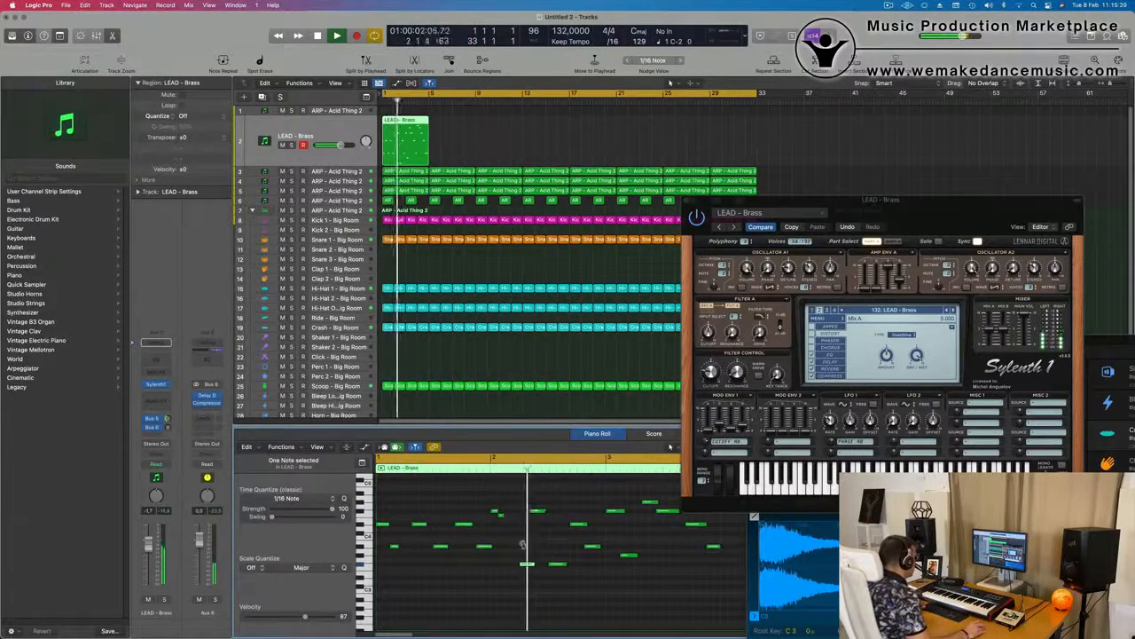
pyautogui.moveTo(527, 567); pyautogui.dragTo(512, 568)
pyautogui.press('Return')
pyautogui.scroll(-2, 493, 577)
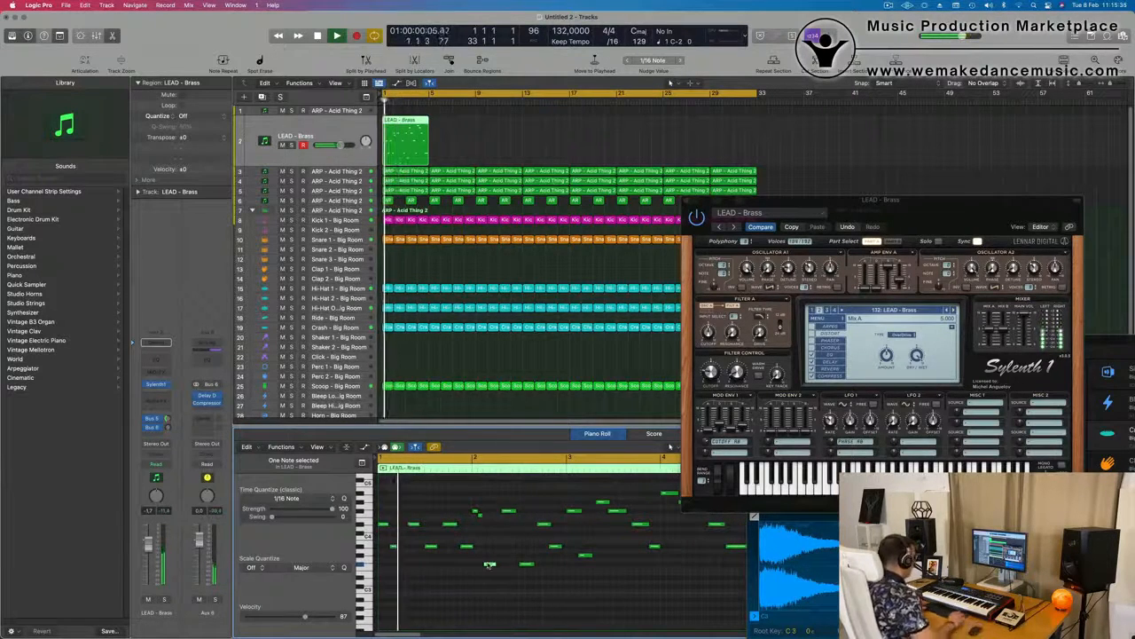
# Try copying the shortened note near the end of bar 2 one semitone higher, directly behind the original
pyautogui.press('space')
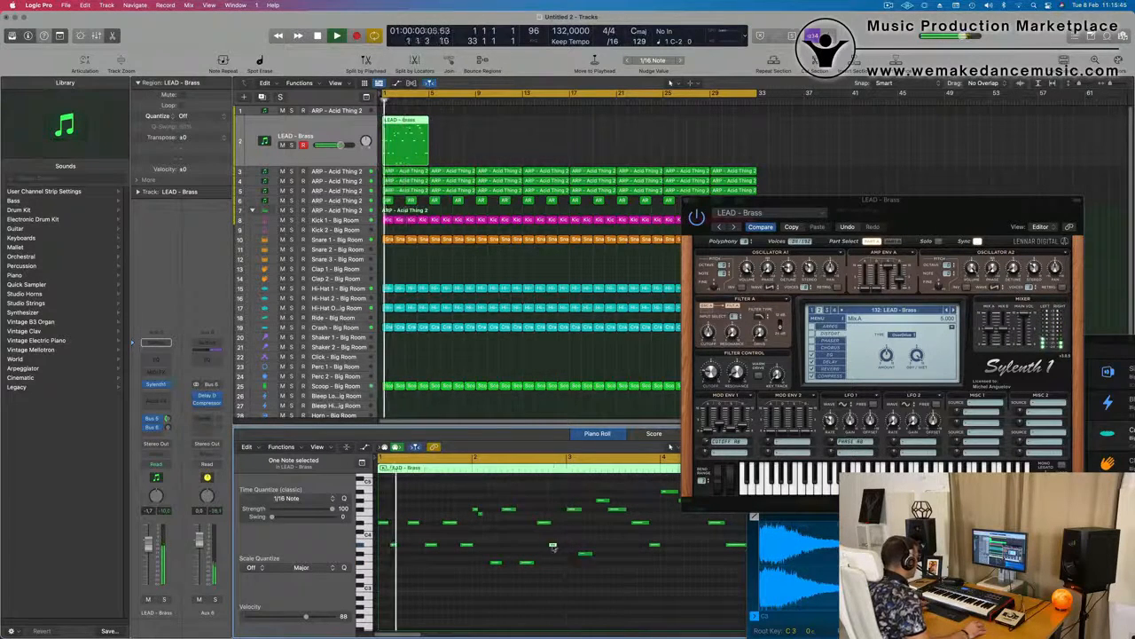
pyautogui.moveTo(557, 546); pyautogui.dragTo(563, 542)
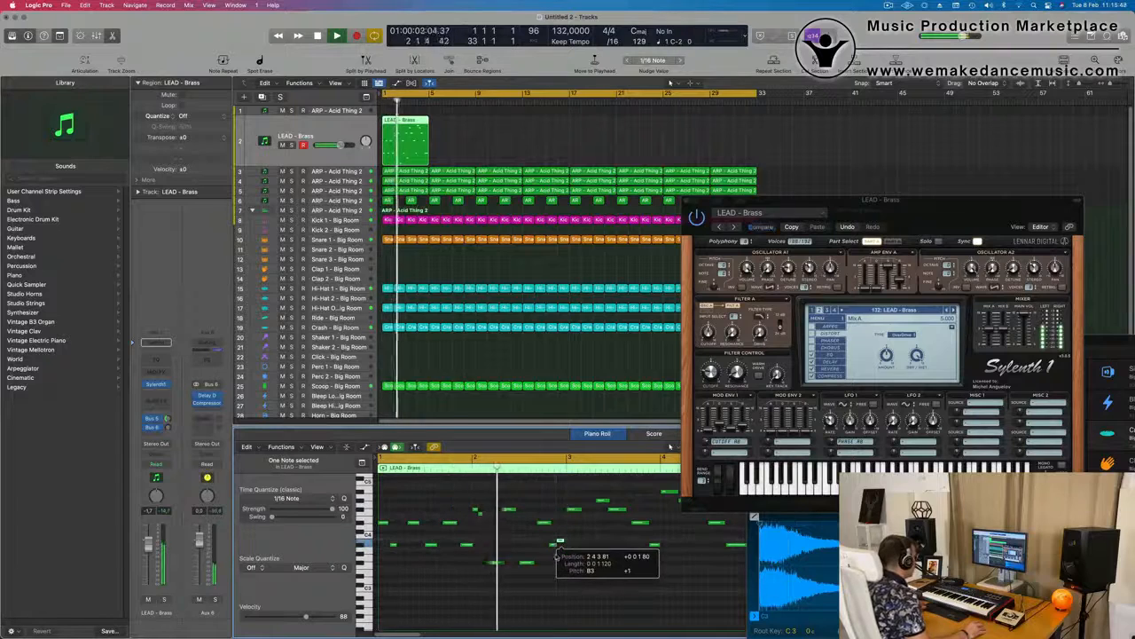
pyautogui.scroll(-2, 495, 549)
pyautogui.press('Return')
pyautogui.scroll(5, 508, 549)
pyautogui.hscroll(3, 622, 553)
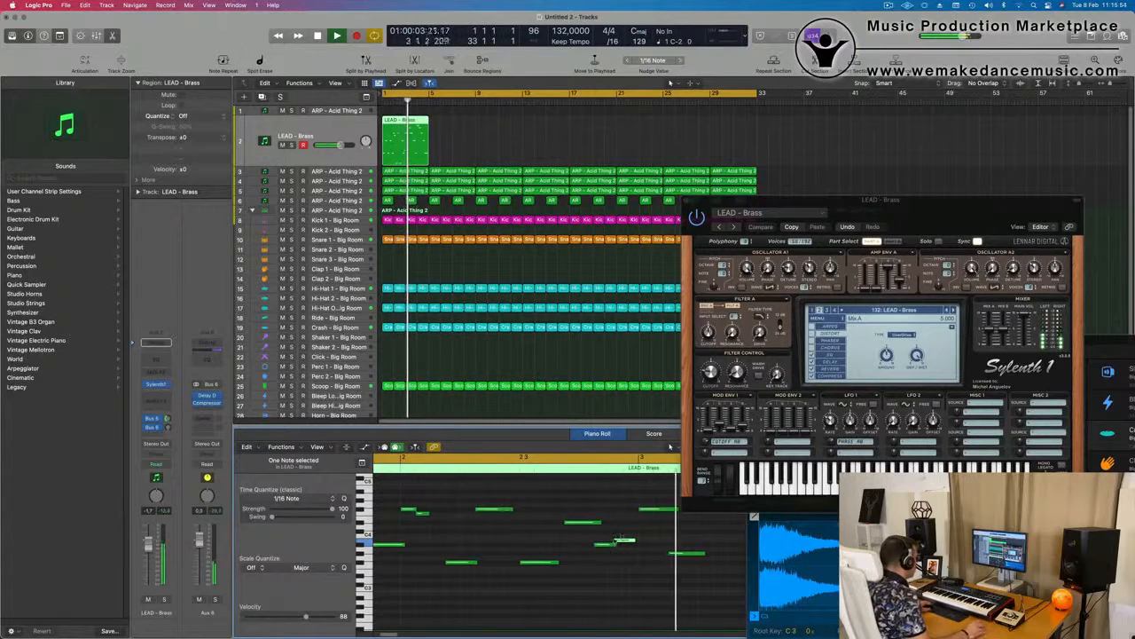
# Remove the higher copy near the end of bar 2 and restore the original note's longer length
pyautogui.scroll(-1, 606, 550)
pyautogui.press('space')
pyautogui.scroll(-3, 590, 556)
pyautogui.scroll(-2, 568, 552)
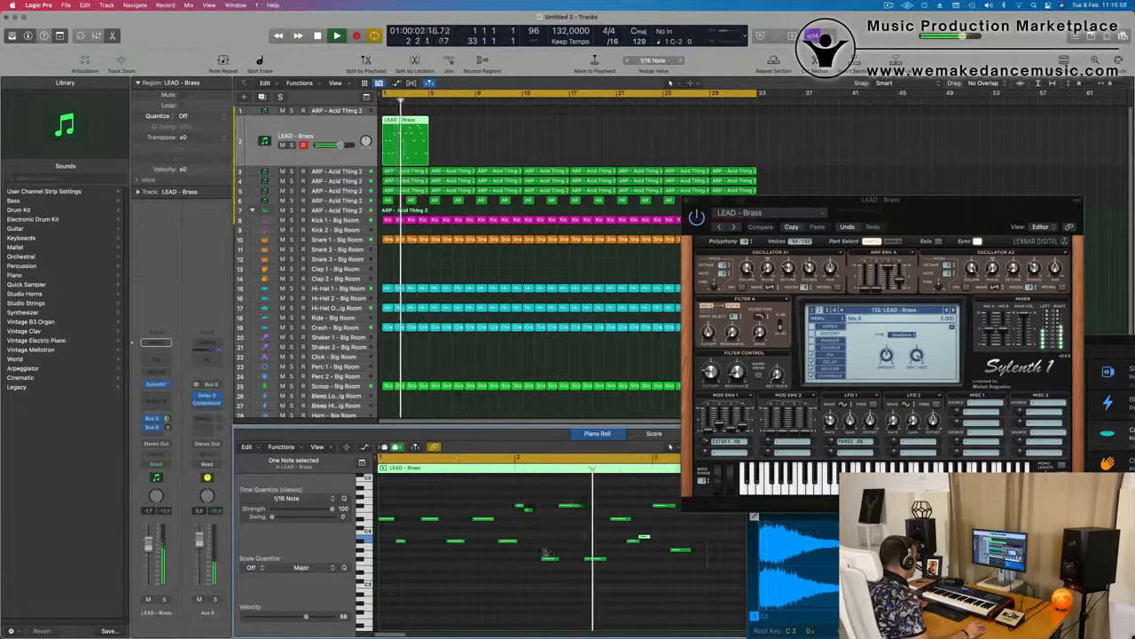
pyautogui.scroll(-1, 544, 551)
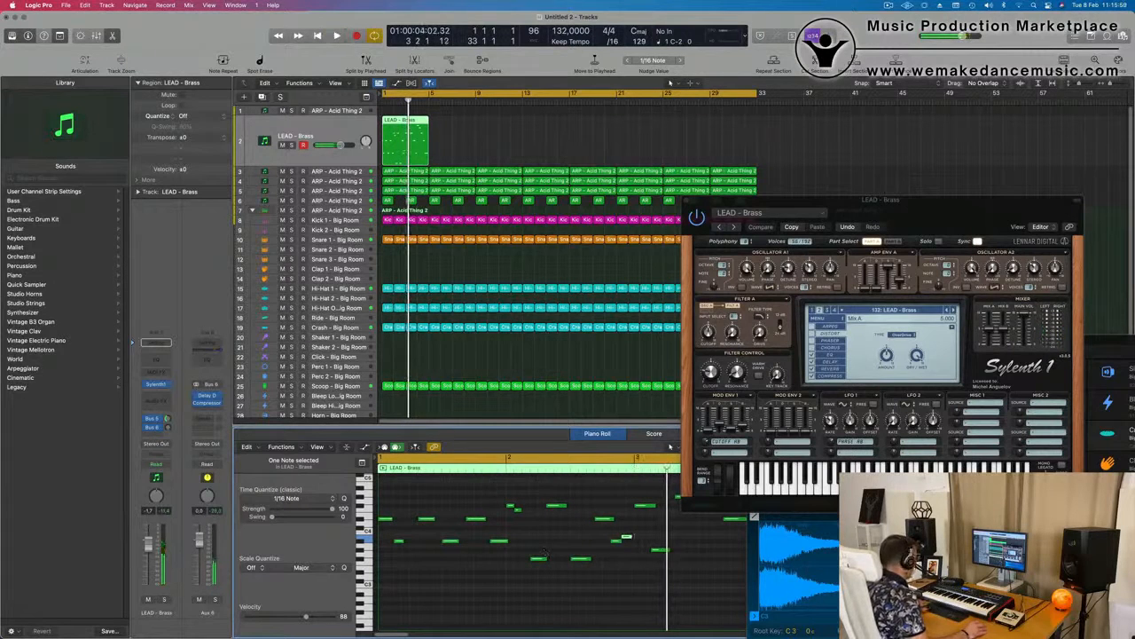
pyautogui.press('space')
pyautogui.scroll(-2, 567, 541)
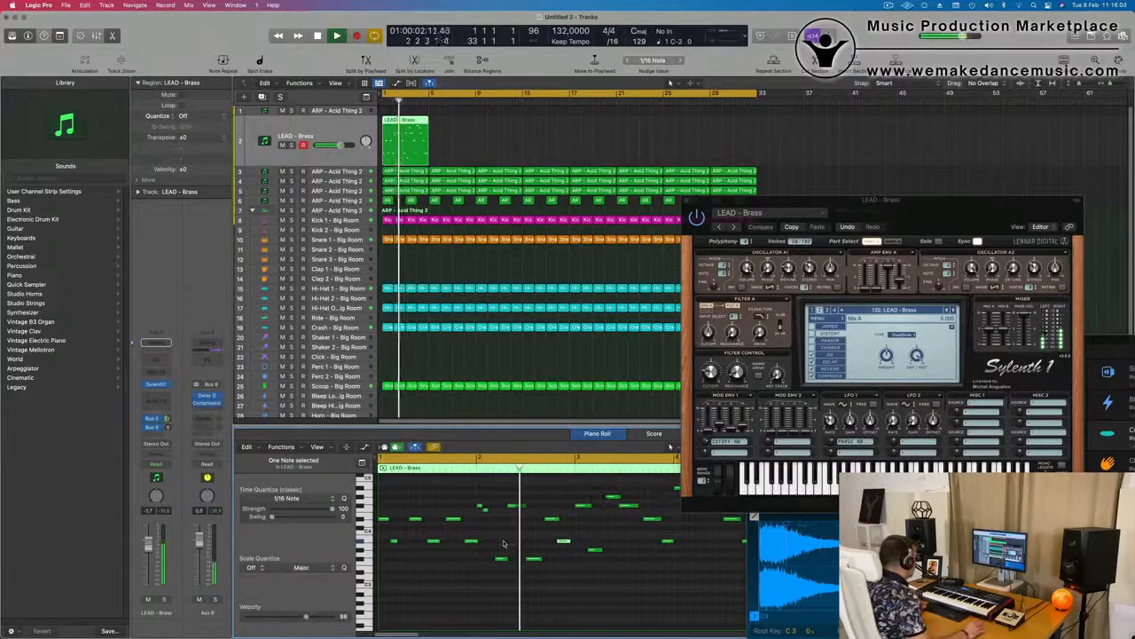
pyautogui.scroll(-3, 577, 557)
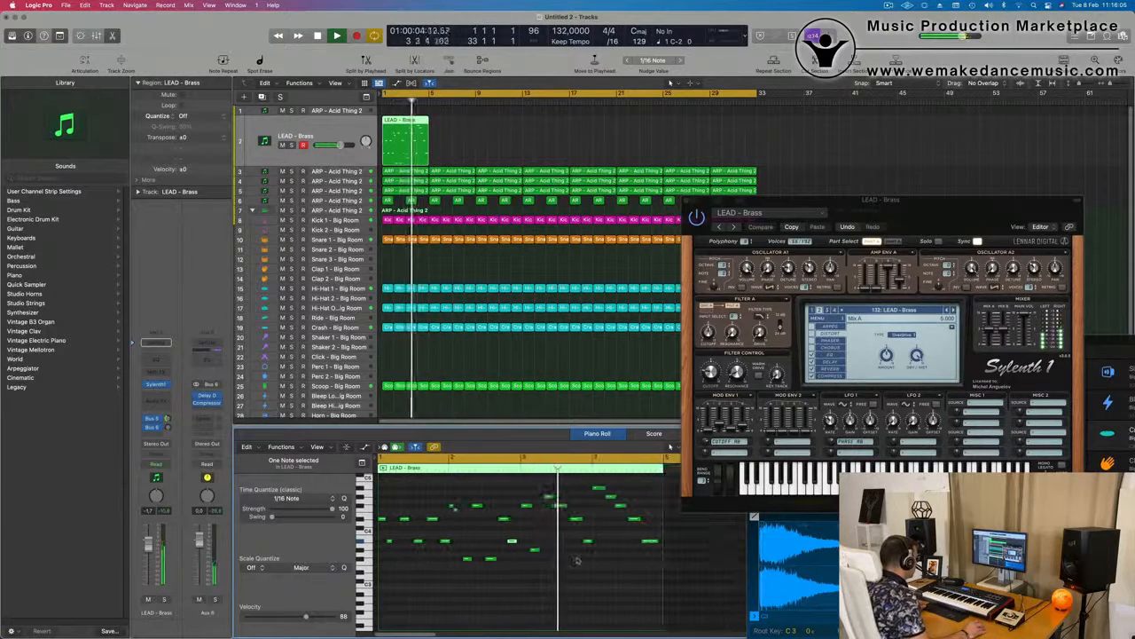
# Split the LEAD - Brass region at bar 3 and delete its second half
pyautogui.press('Return')
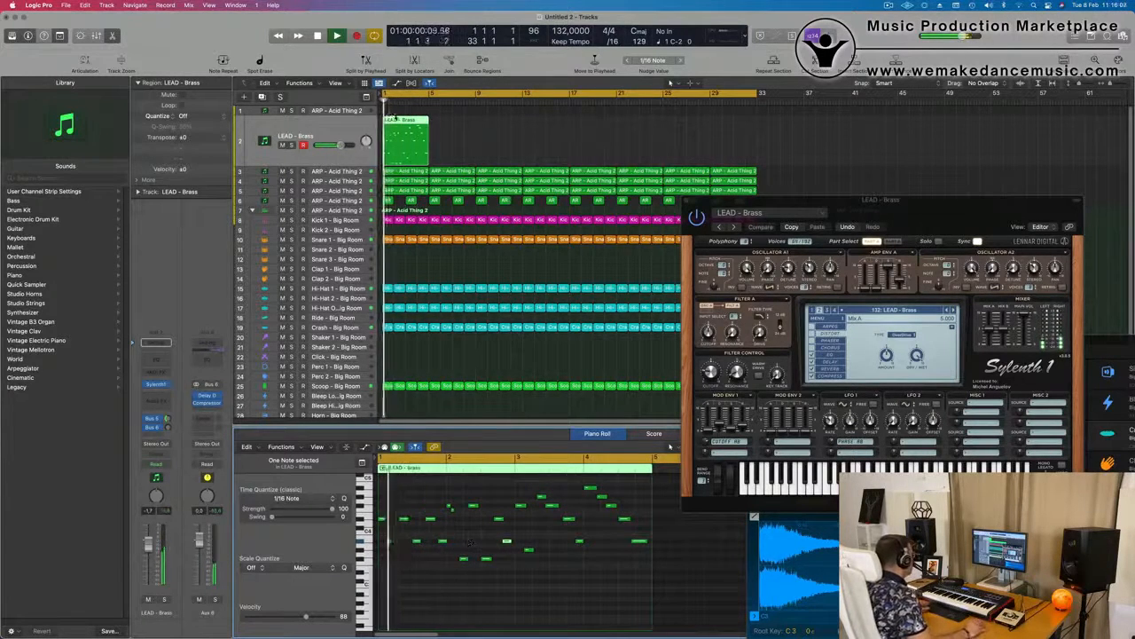
pyautogui.keyDown('super'); pyautogui.doubleClick(406, 135); pyautogui.keyUp('super')
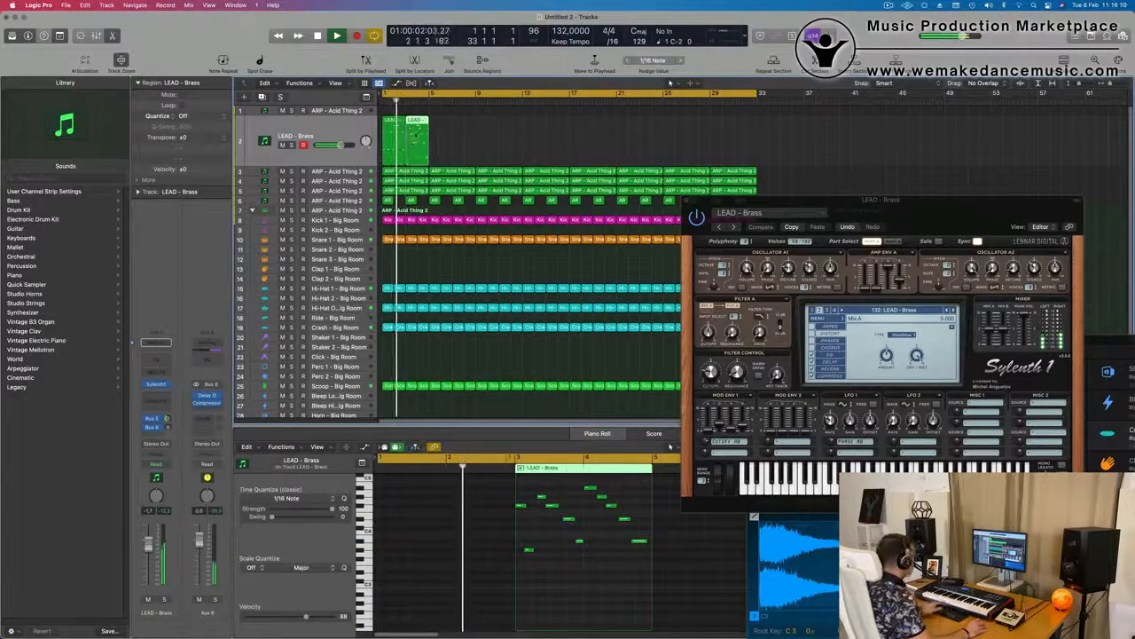
pyautogui.press('Delete')
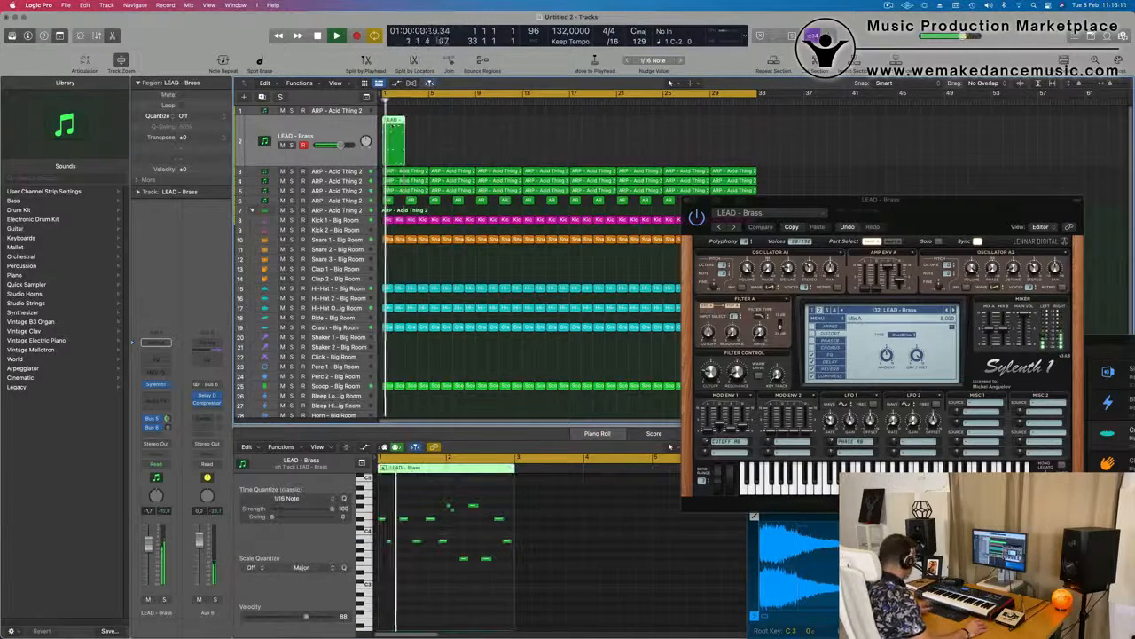
# Duplicate the two-bar LEAD - Brass region to bar 3 and select both regions for editing
pyautogui.press('super+z')
pyautogui.moveTo(474, 139); pyautogui.dragTo(390, 155)
pyautogui.scroll(-1, 495, 581)
pyautogui.scroll(-1, 495, 581)
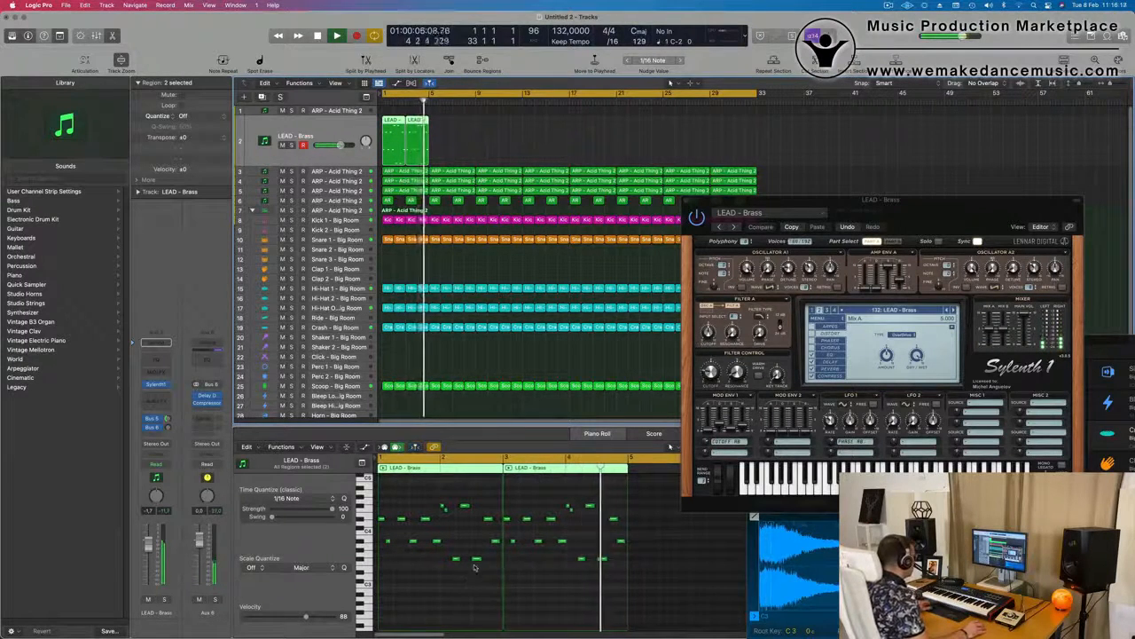
pyautogui.scroll(3, 497, 588)
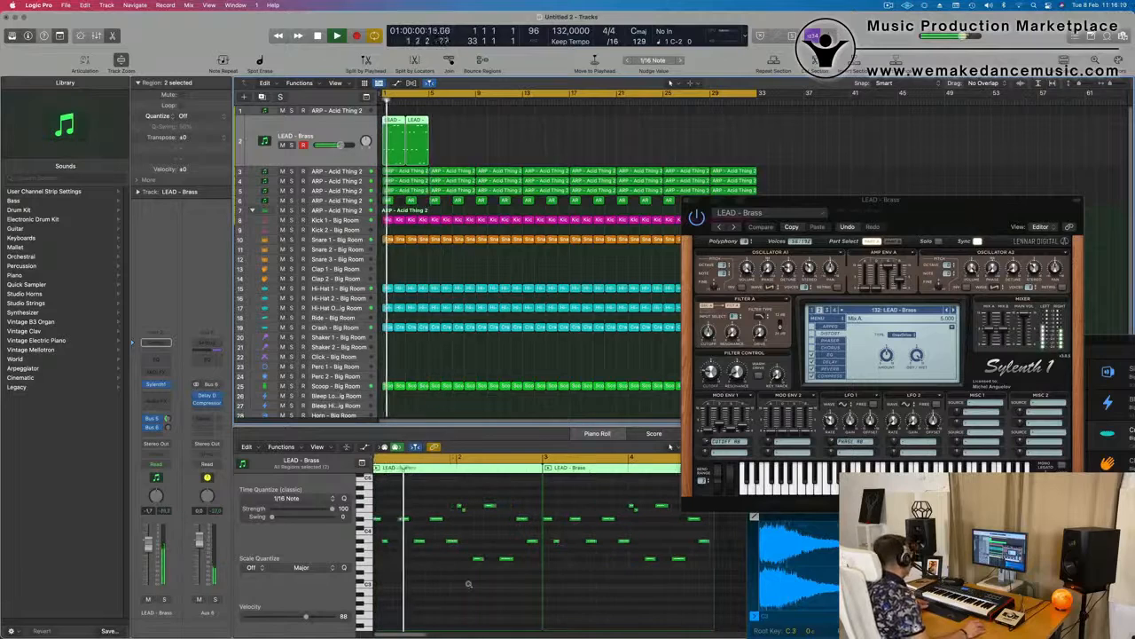
# Play back the two LEAD - Brass regions and examine the melody across both in the piano roll
pyautogui.scroll(-2, 470, 585)
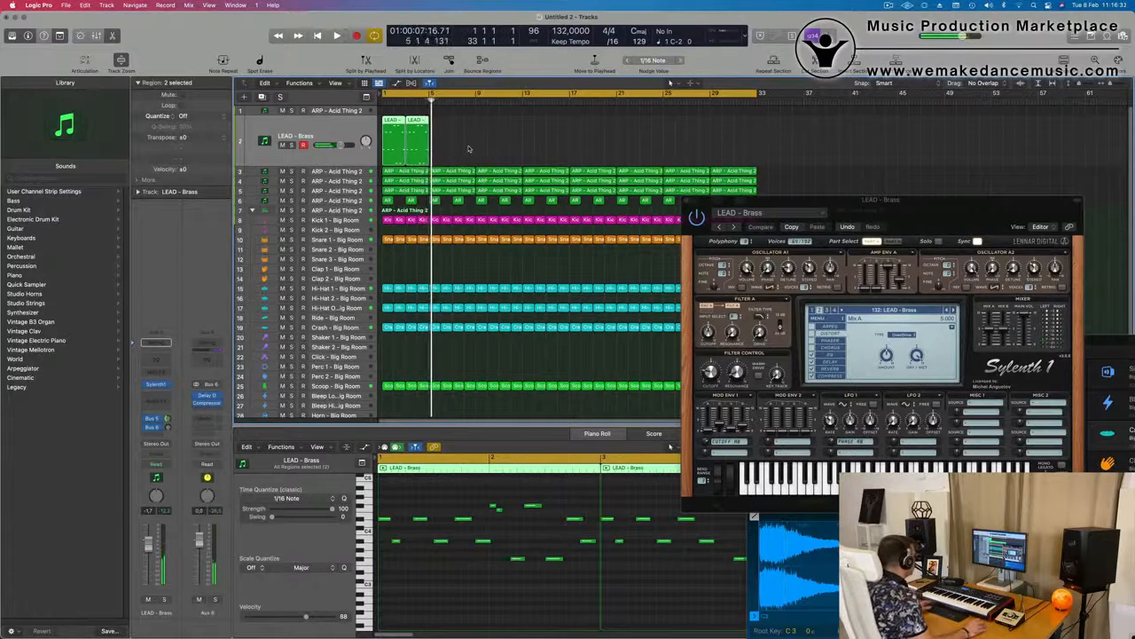
pyautogui.hscroll(2, 518, 569)
pyautogui.hscroll(-2, 450, 570)
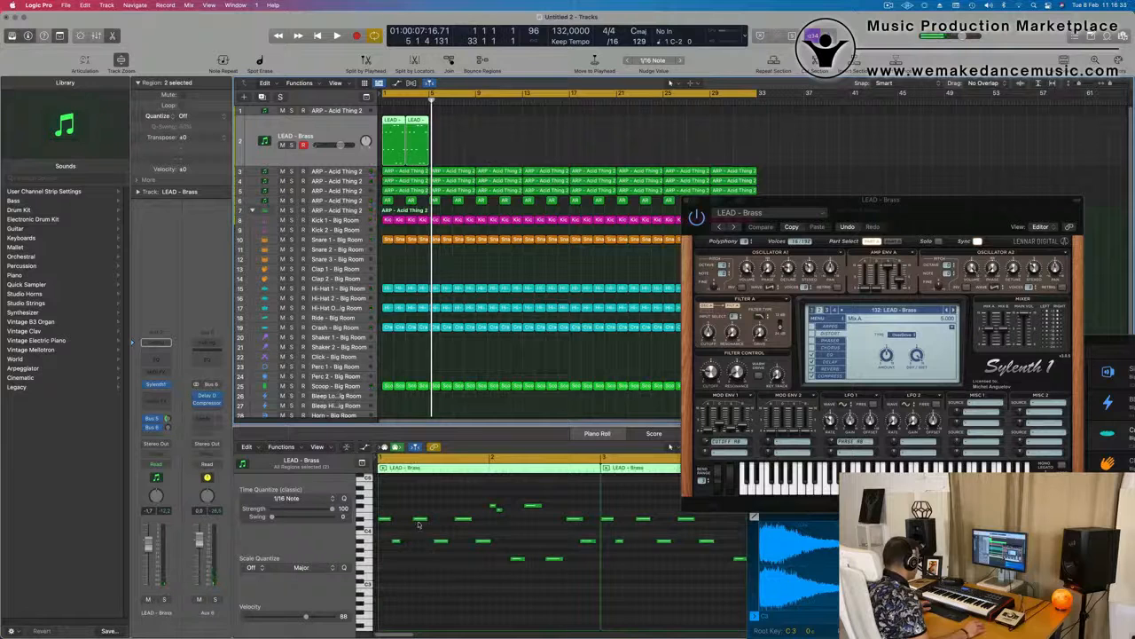
pyautogui.hscroll(1, 484, 514)
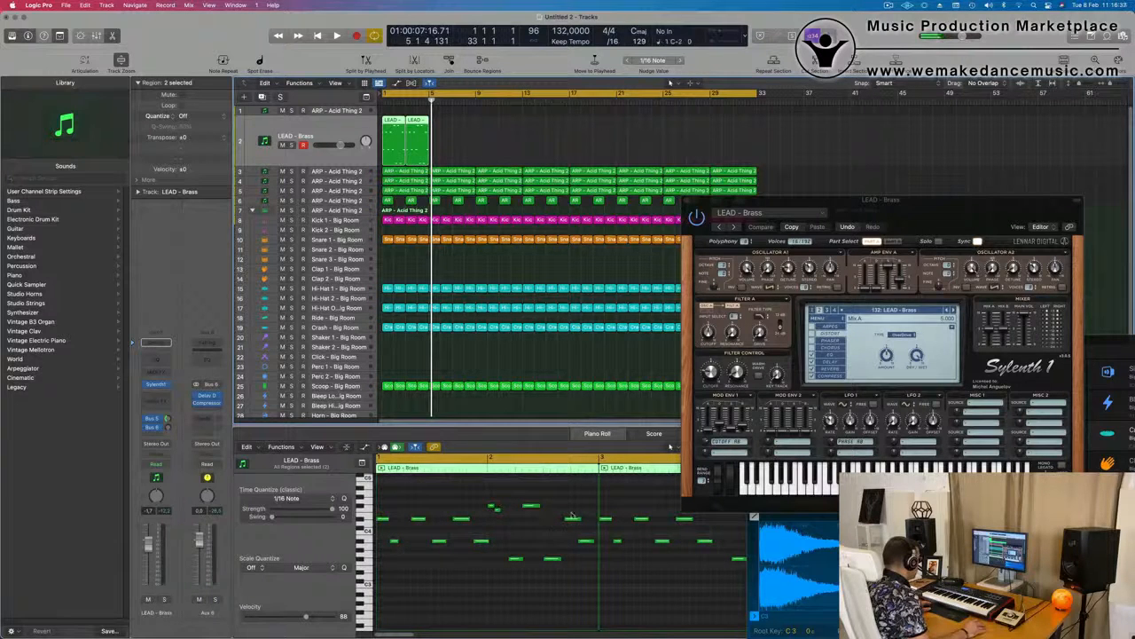
pyautogui.press('space')
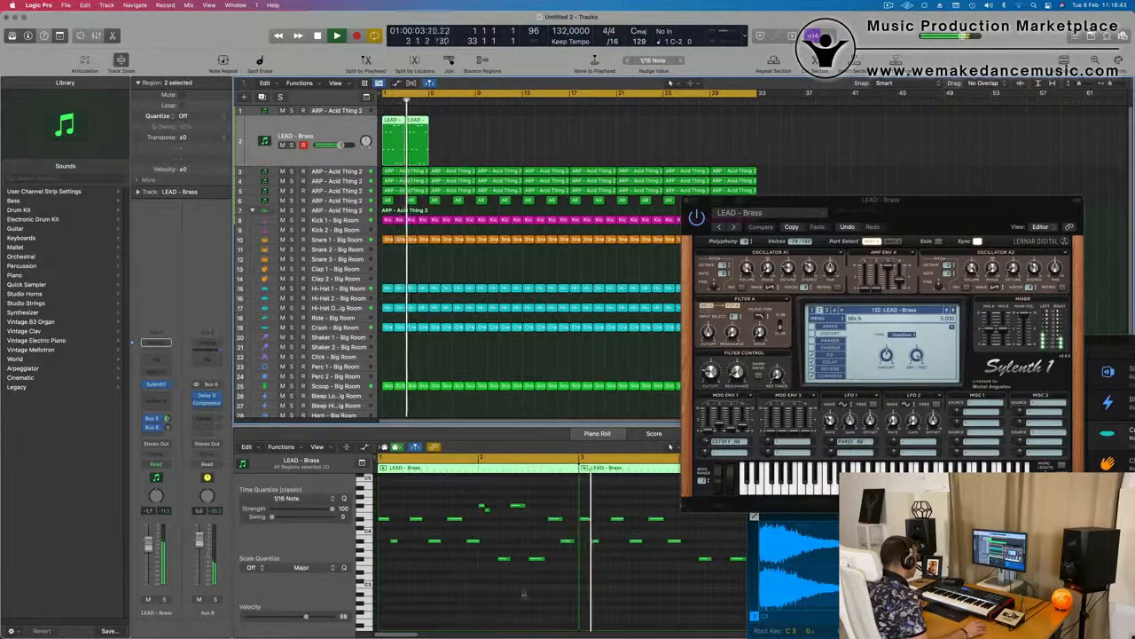
pyautogui.scroll(-5, 533, 588)
pyautogui.scroll(1, 503, 579)
pyautogui.scroll(3, 503, 578)
pyautogui.press('space')
# Shorten the last two notes of bar 2 in the first LEAD - Brass region
pyautogui.moveTo(556, 501); pyautogui.dragTo(573, 579)
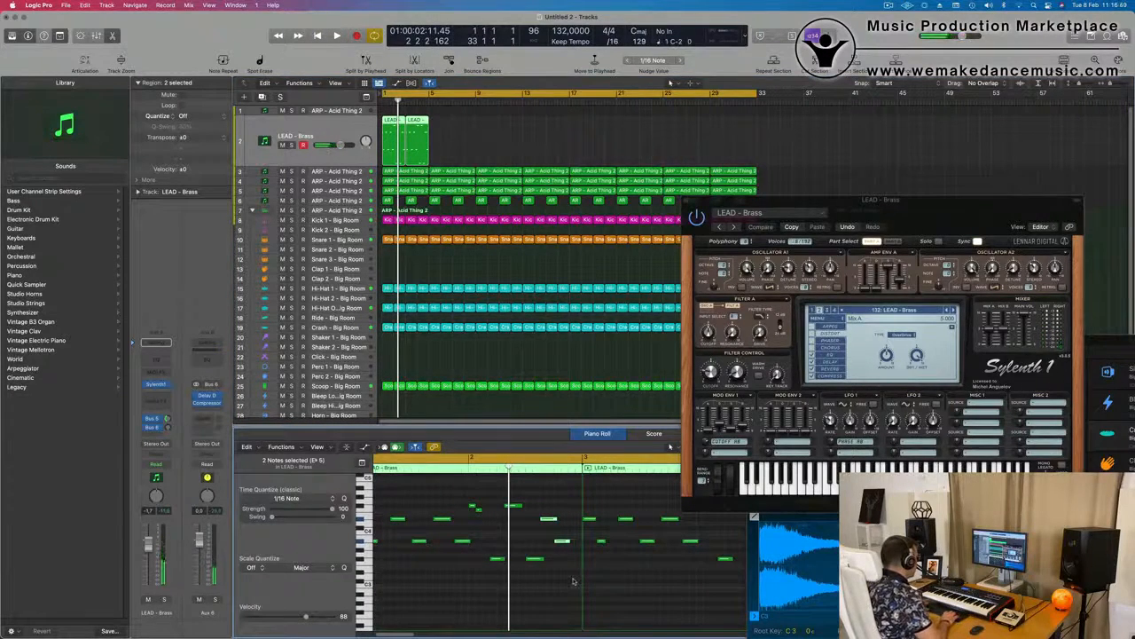
pyautogui.press('space')
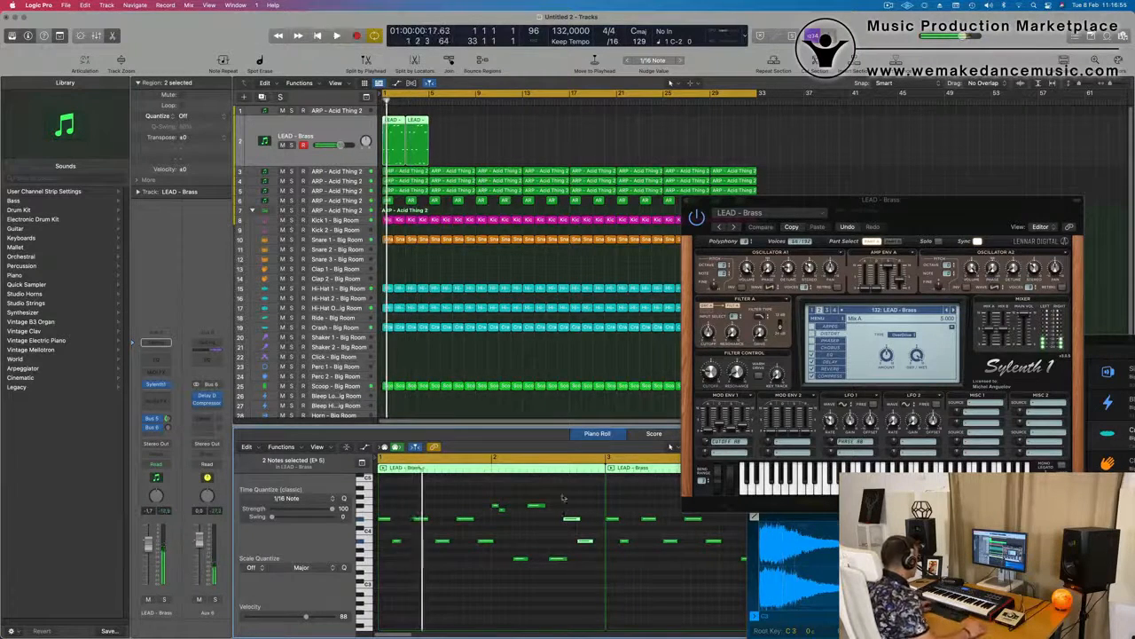
pyautogui.moveTo(595, 543); pyautogui.dragTo(573, 543)
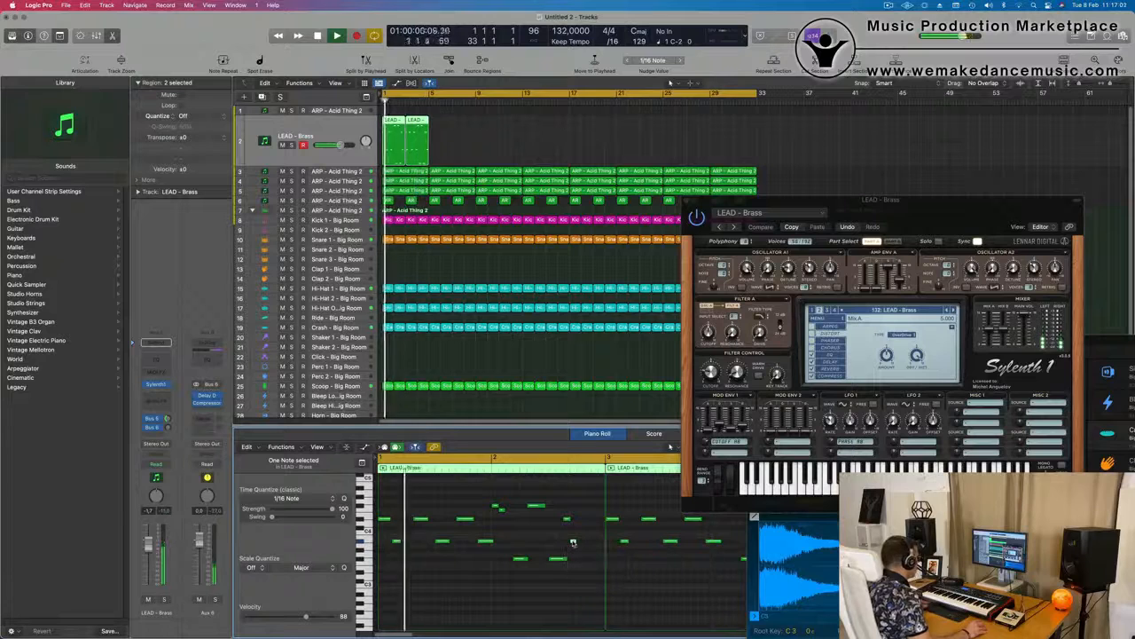
# Nudge the two shortened notes near the end of bar 2 two sixteenth notes later
pyautogui.scroll(2, 573, 541)
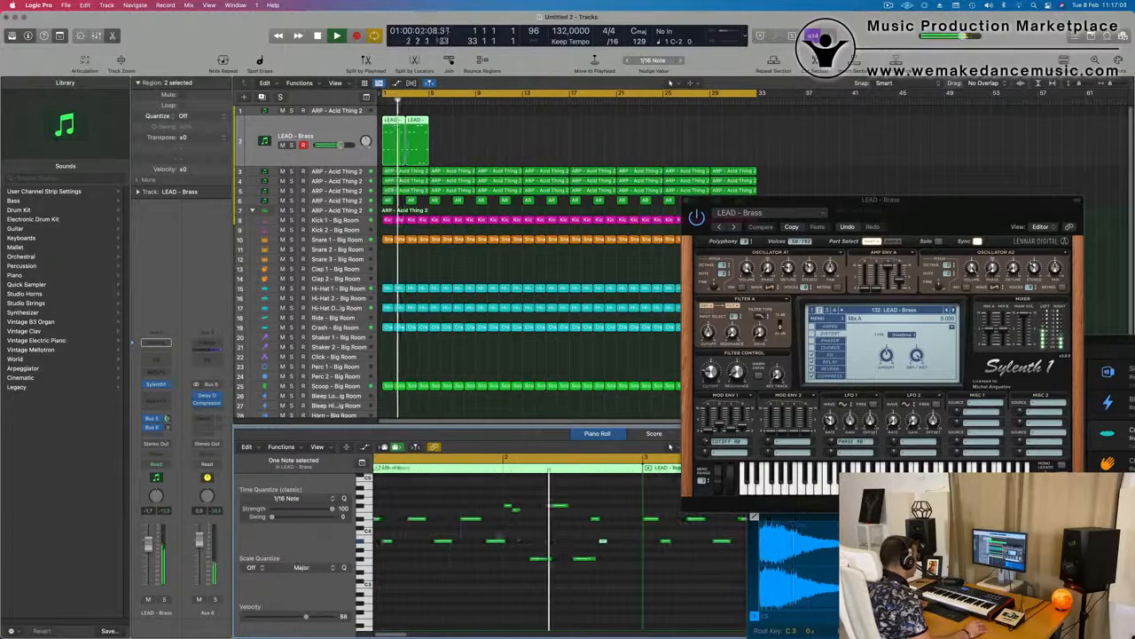
pyautogui.moveTo(600, 512); pyautogui.dragTo(645, 585)
pyautogui.moveTo(608, 508); pyautogui.dragTo(632, 556)
pyautogui.hotkey('alt', 'Right')
pyautogui.hotkey('alt', 'Right')
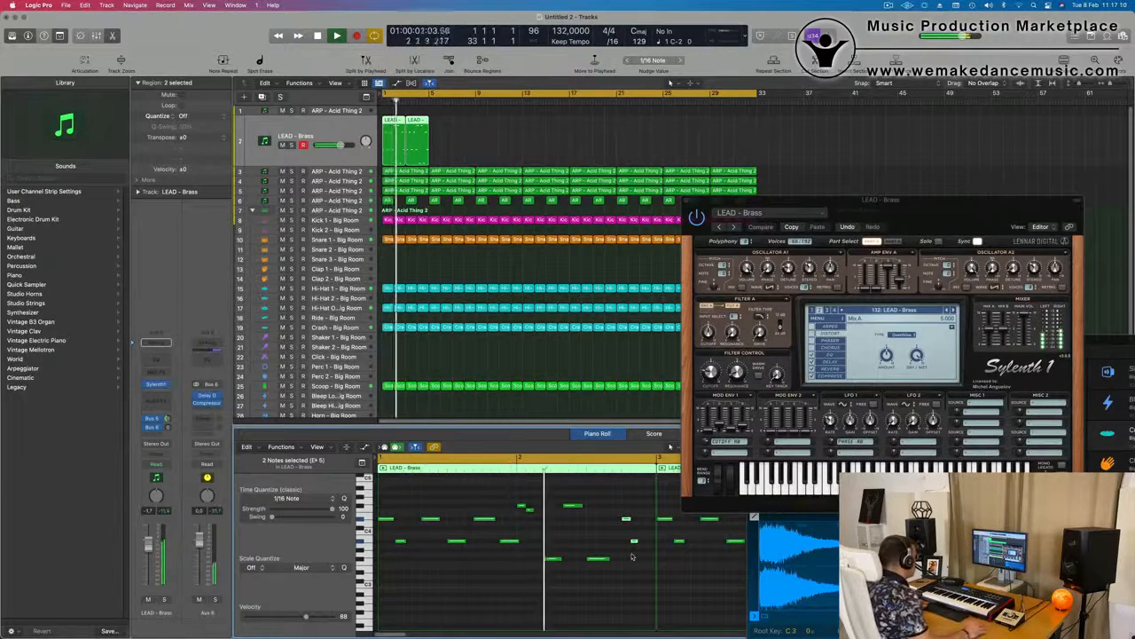
# Raise the first of the two short notes near bar 2's end to the pitch of the bar's long high note
pyautogui.click(601, 560)
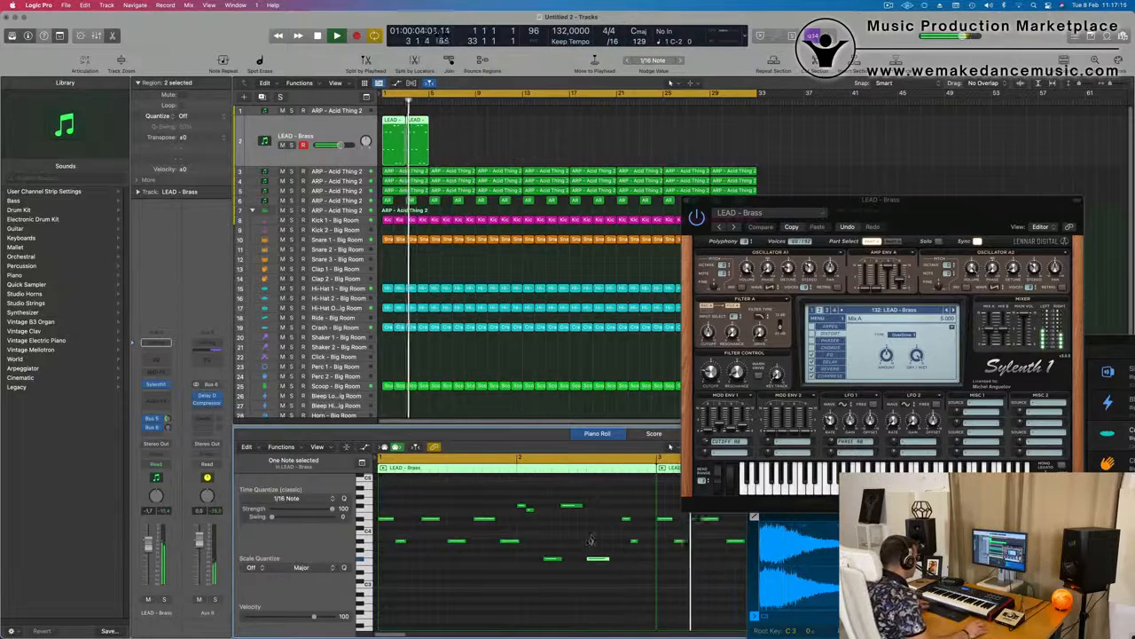
pyautogui.moveTo(621, 520); pyautogui.dragTo(618, 512)
pyautogui.scroll(-2, 603, 529)
pyautogui.press('space')
pyautogui.press('space')
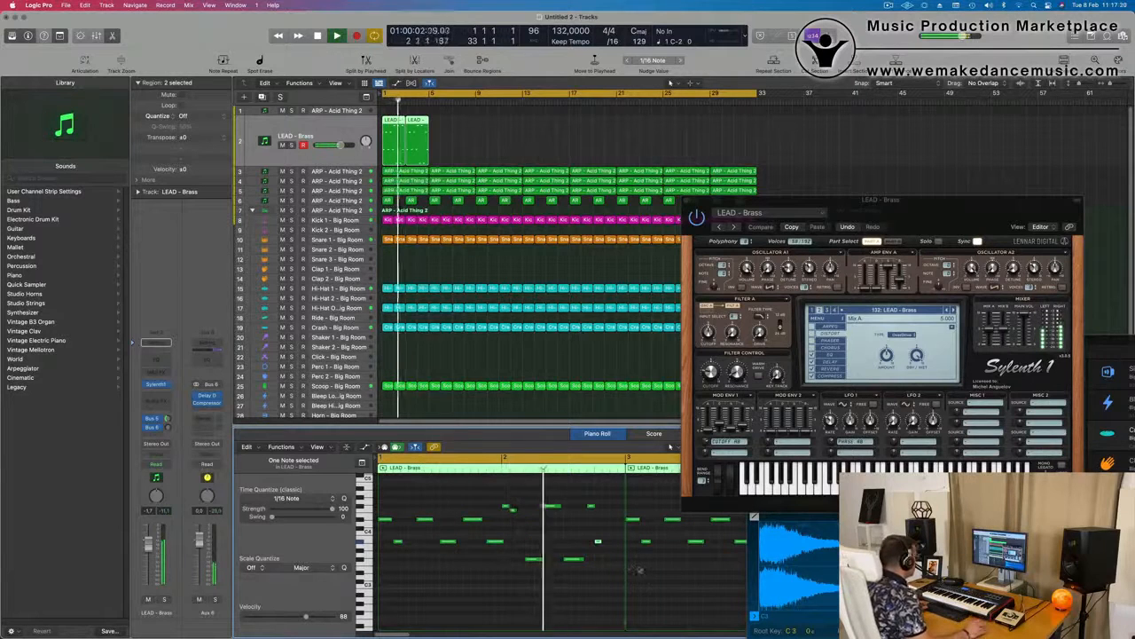
# Shift both short notes near bar 2's end a sixteenth later and copy bar 1's last note in front of them at the same pitch
pyautogui.keyDown('shift'); pyautogui.click(592, 506); pyautogui.keyUp('shift')
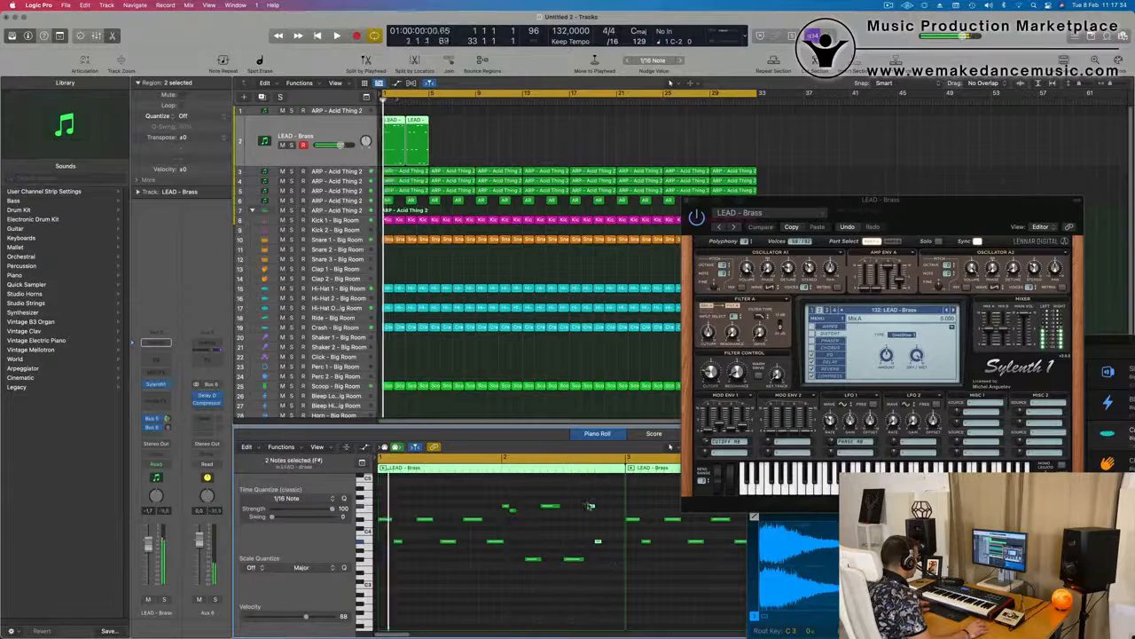
pyautogui.moveTo(593, 507); pyautogui.dragTo(601, 507)
pyautogui.scroll(-1, 559, 532)
pyautogui.click(494, 534)
pyautogui.moveTo(489, 543); pyautogui.dragTo(550, 543)
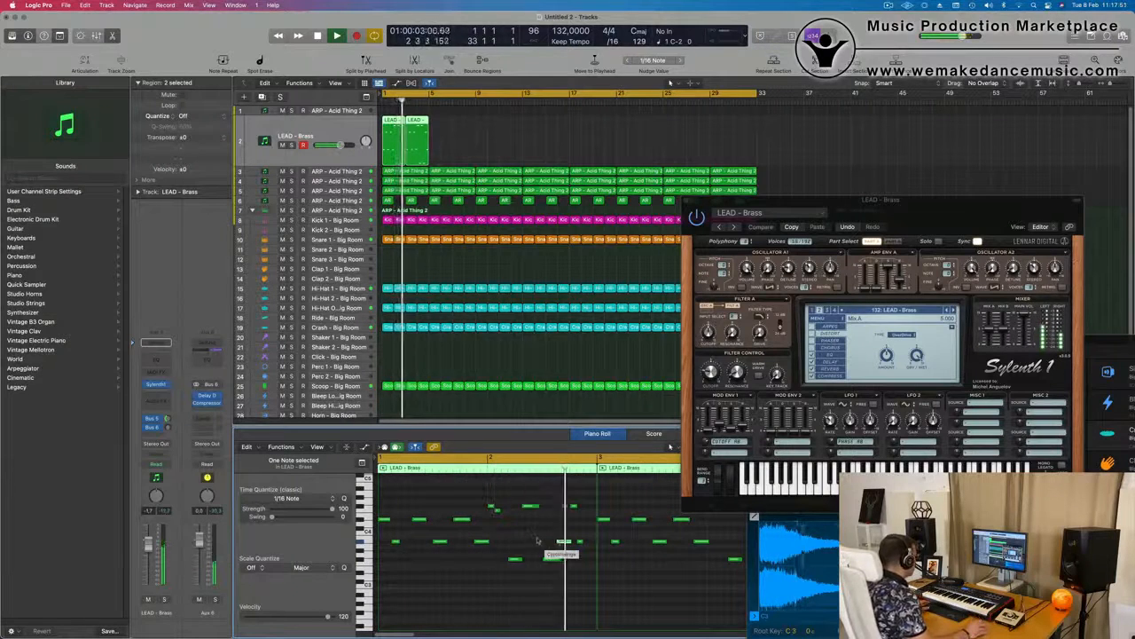
# Delete the old duplicate LEAD - Brass region at bar 3 and select the edited first region
pyautogui.moveTo(487, 129); pyautogui.dragTo(421, 150)
pyautogui.press('Delete')
pyautogui.press('space')
pyautogui.click(388, 137)
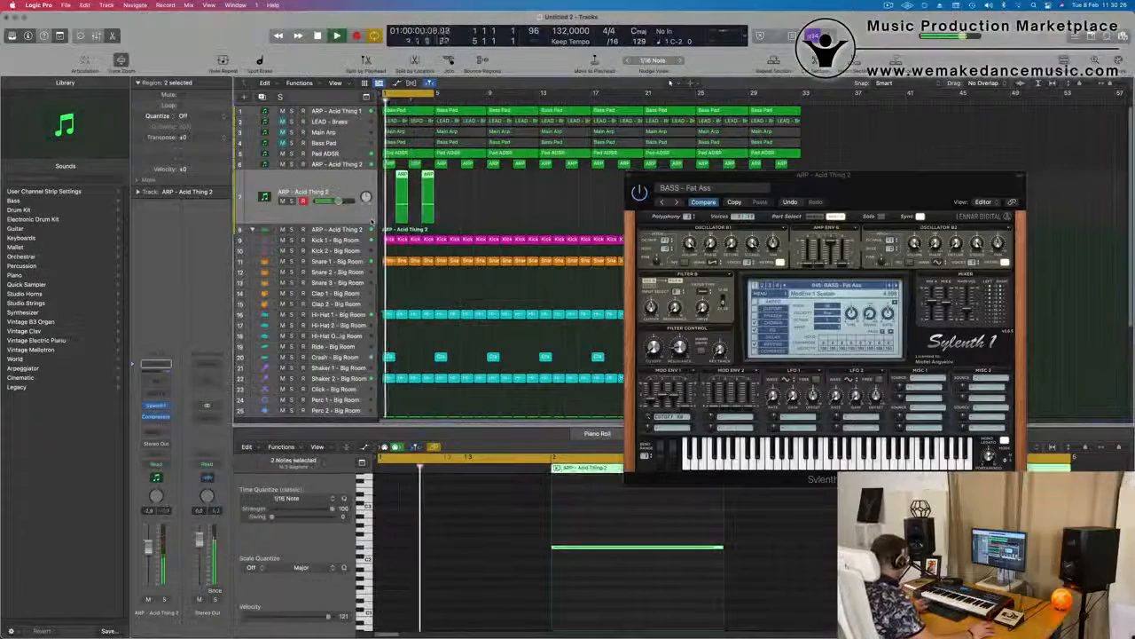
# Audition the BASS - Fat Ass part from the start with its Sylenth1 window moved aside, and close the window
pyautogui.moveTo(857, 176); pyautogui.dragTo(712, 167)
pyautogui.press('Return')
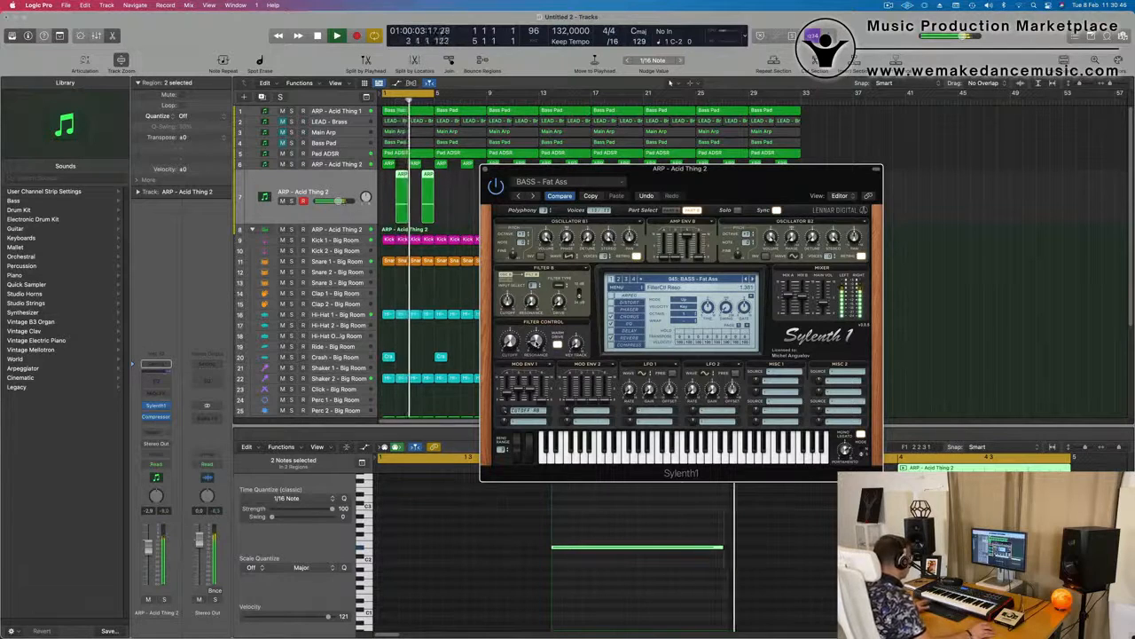
pyautogui.moveTo(724, 177); pyautogui.dragTo(658, 266)
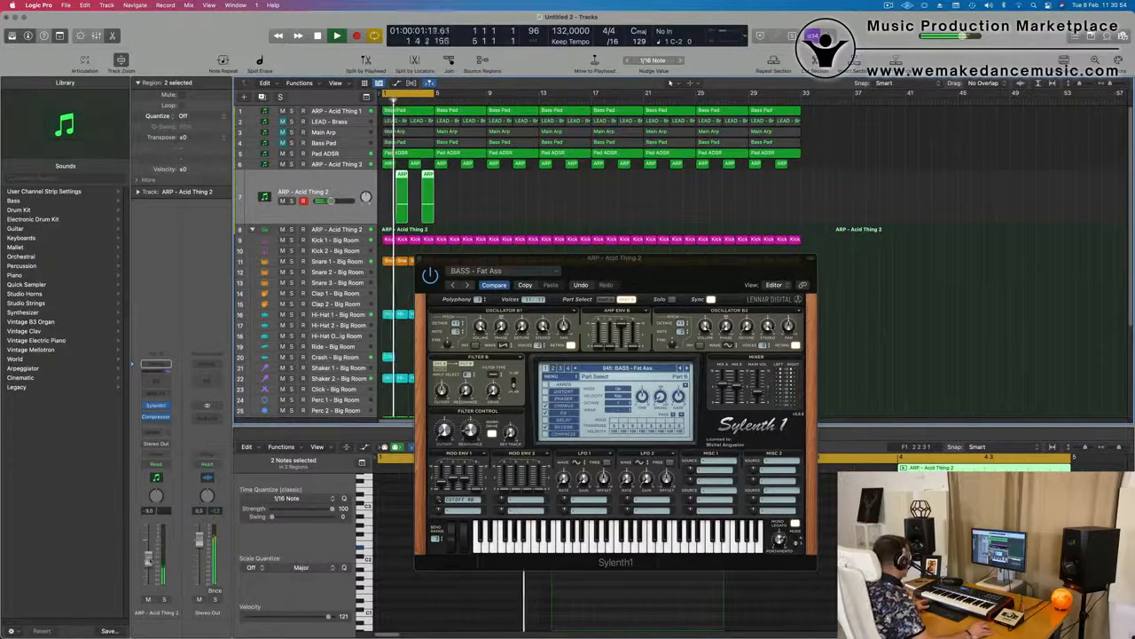
pyautogui.moveTo(657, 263); pyautogui.dragTo(514, 341)
pyautogui.click(277, 338)
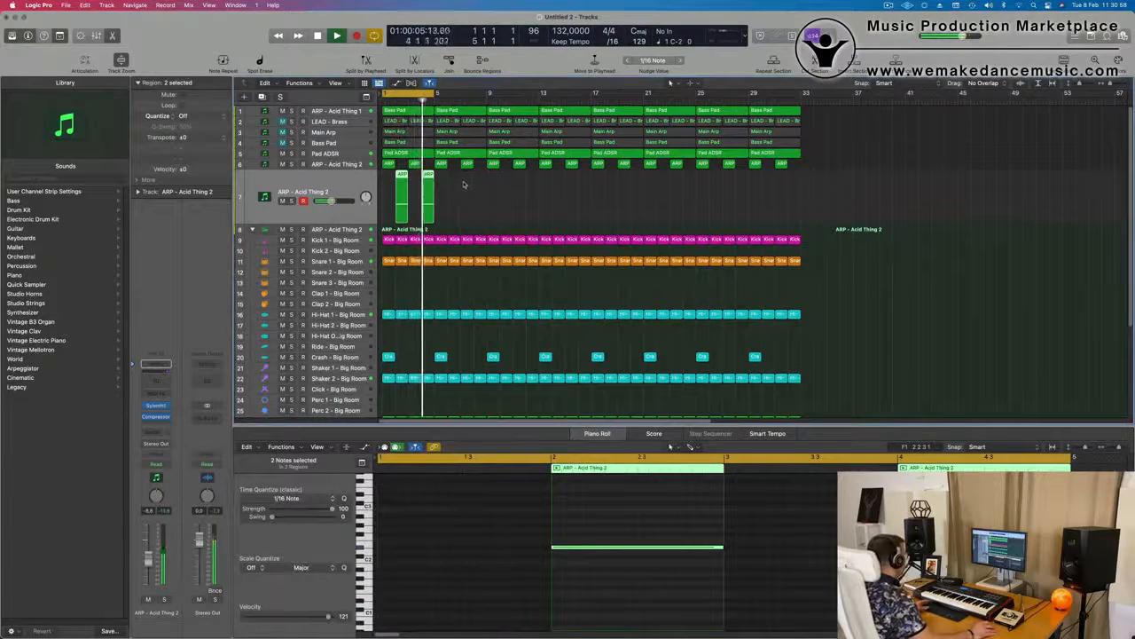
# Copy the one-bar ARP - Acid Thing 2 bass regions on track 7 to every second bar through bar 32 and extend the cycle to bar 33
pyautogui.moveTo(401, 180); pyautogui.dragTo(452, 180)
pyautogui.moveTo(542, 190); pyautogui.dragTo(510, 189)
pyautogui.moveTo(406, 174); pyautogui.dragTo(615, 182)
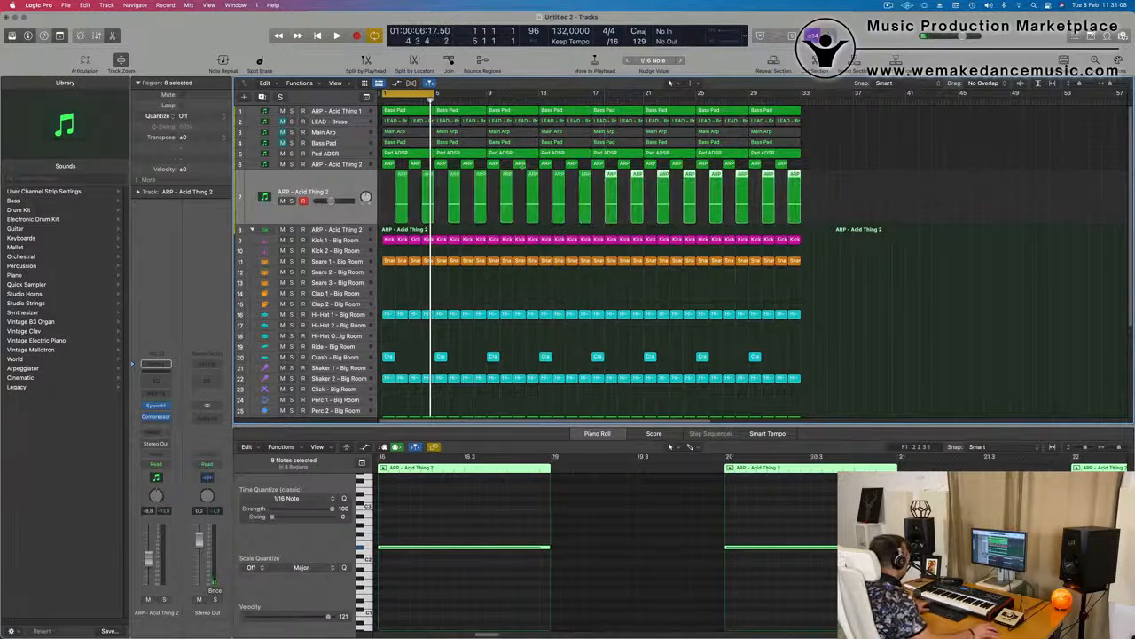
pyautogui.press('space')
pyautogui.moveTo(433, 93); pyautogui.dragTo(801, 112)
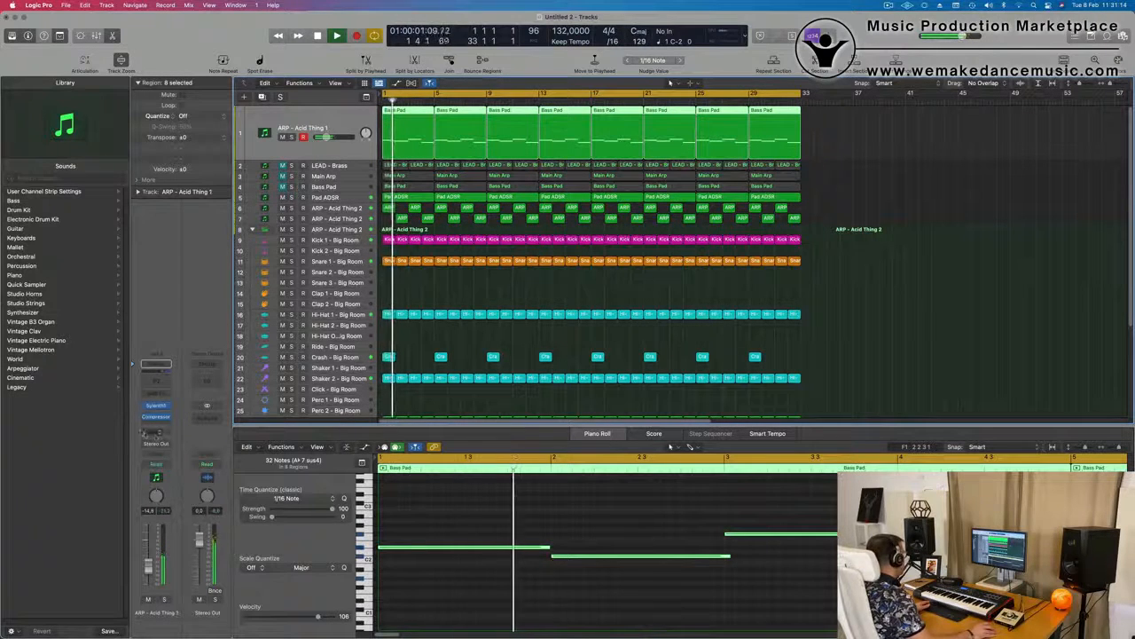
# Set the ARP - Acid Thing 1 automation mode to Touch and move its Sylenth1 filter cutoff during playback
pyautogui.click(156, 464)
pyautogui.click(157, 475)
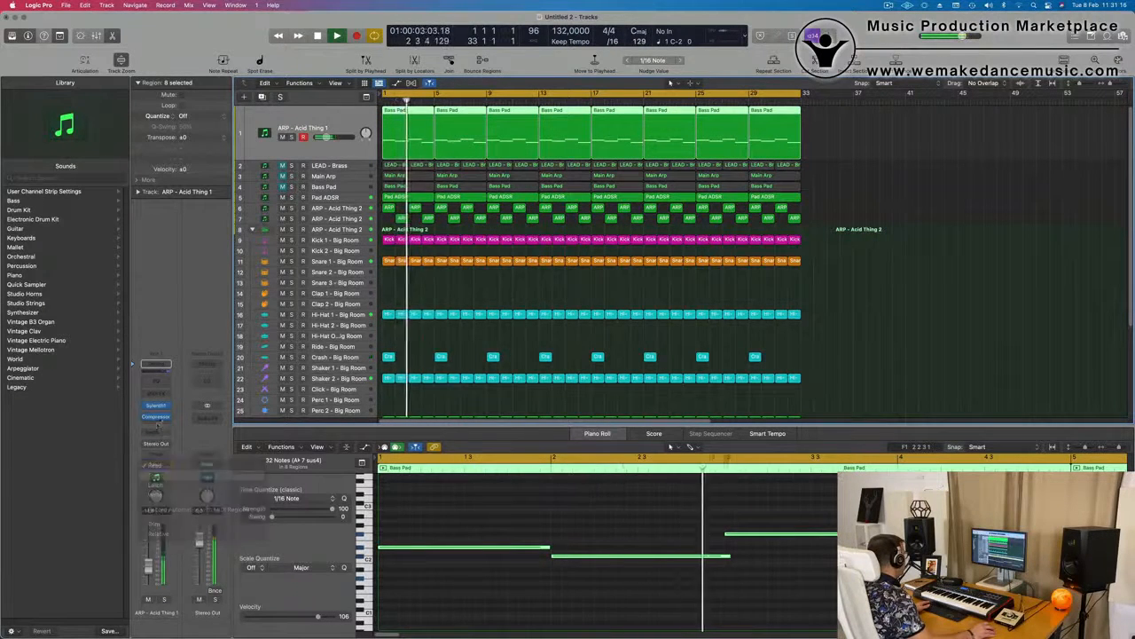
pyautogui.click(156, 406)
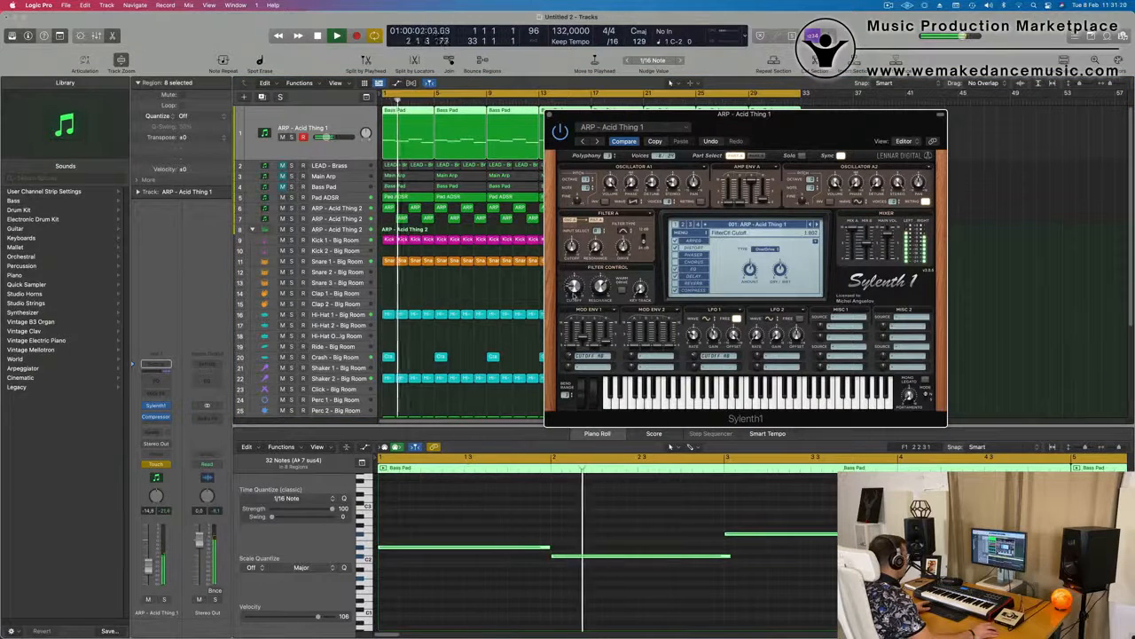
pyautogui.press('space')
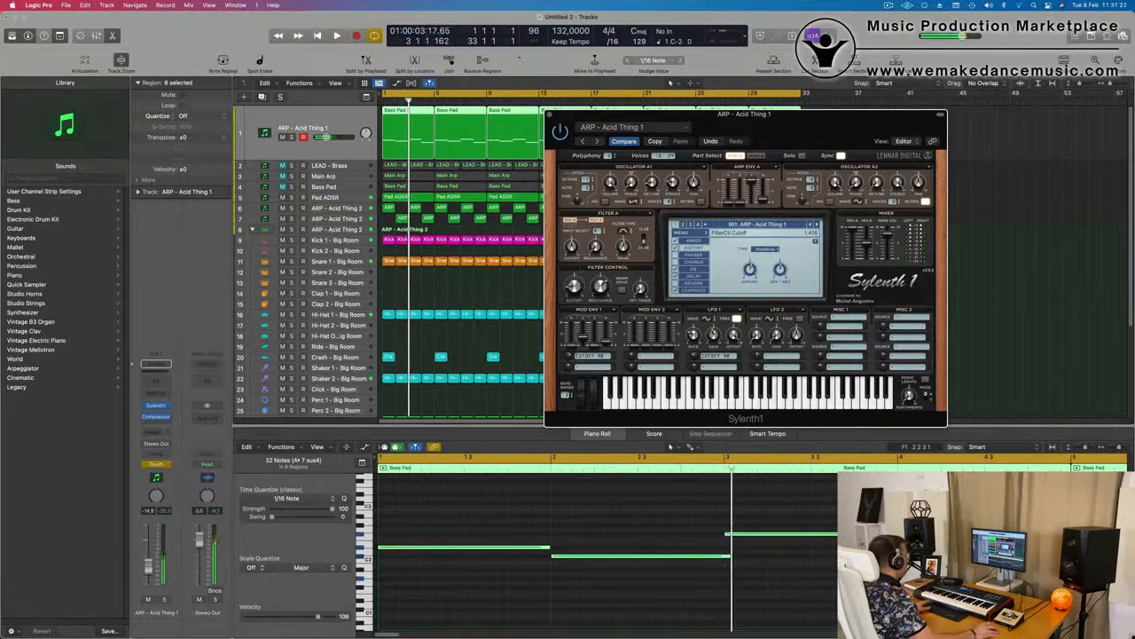
pyautogui.click(549, 114)
# Show track automation and choose FilterCtl Cutoff as the ARP - Acid Thing 1 parameter
pyautogui.press('a')
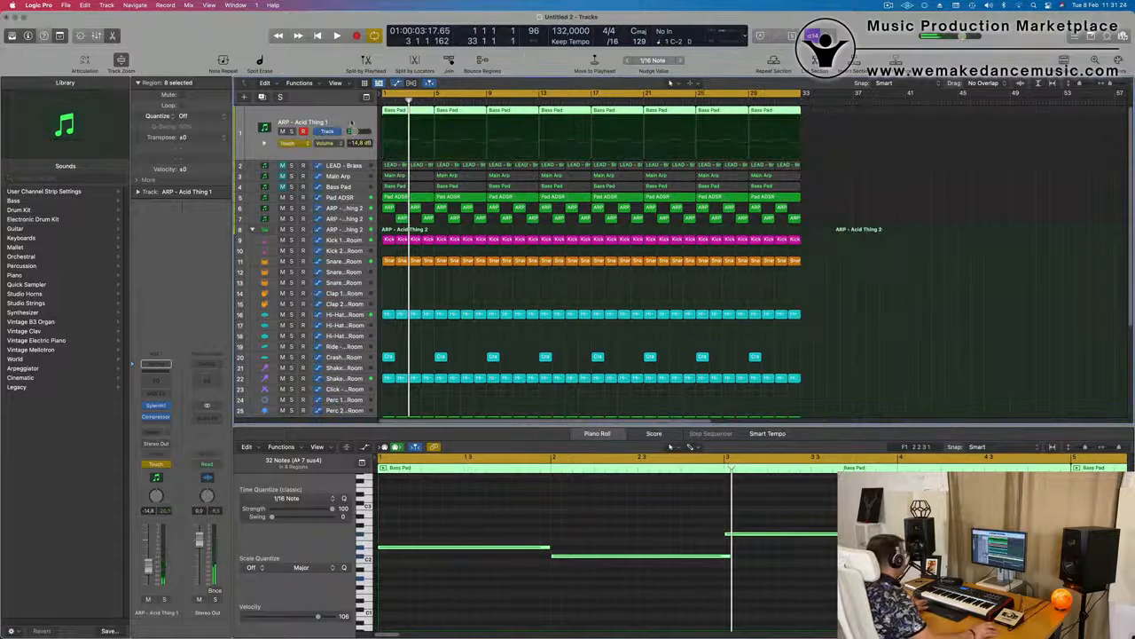
pyautogui.click(335, 144)
pyautogui.click(353, 259)
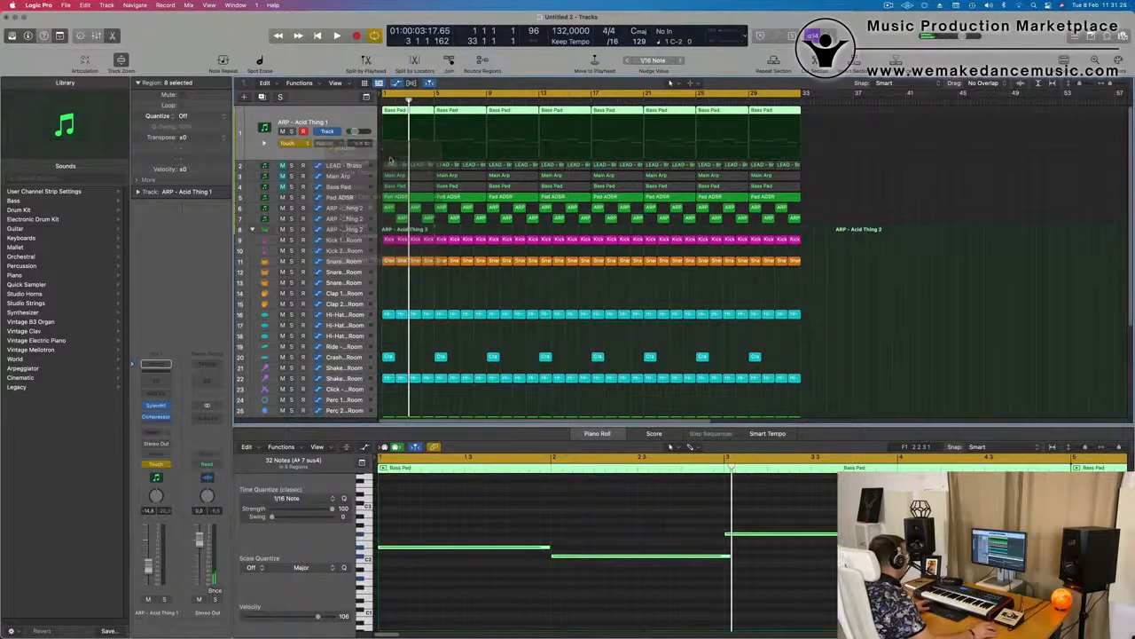
# Draw a cutoff ramp from about 0.6 at bar 1 to about 2.76 at bar 5 and set the automation mode to Read
pyautogui.press('space')
pyautogui.moveTo(382, 151); pyautogui.dragTo(435, 143)
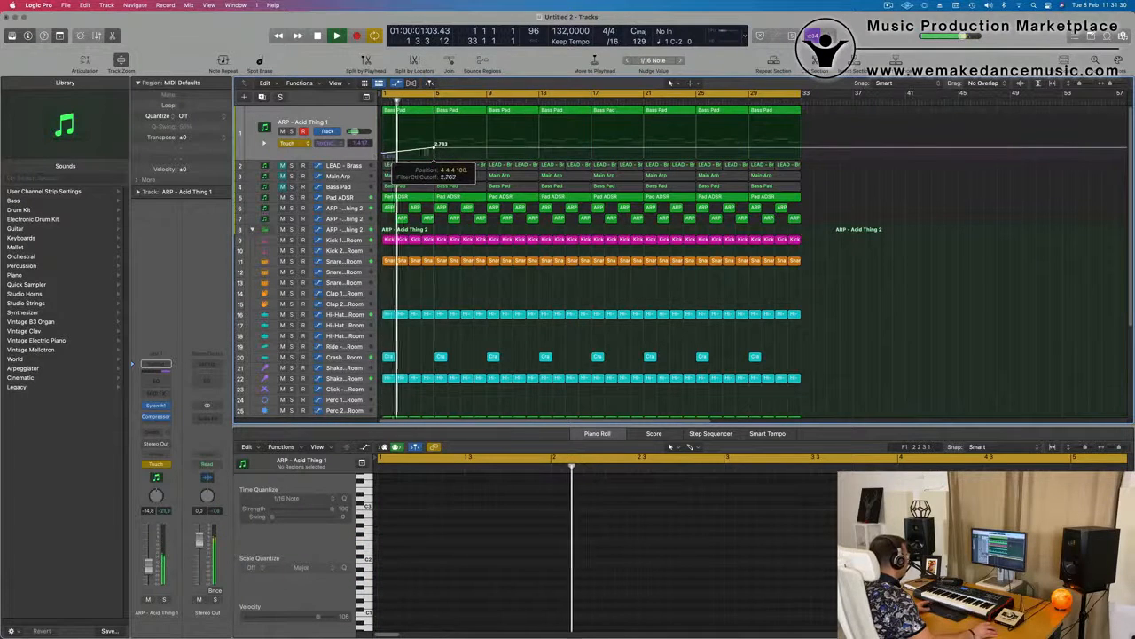
pyautogui.click(384, 157)
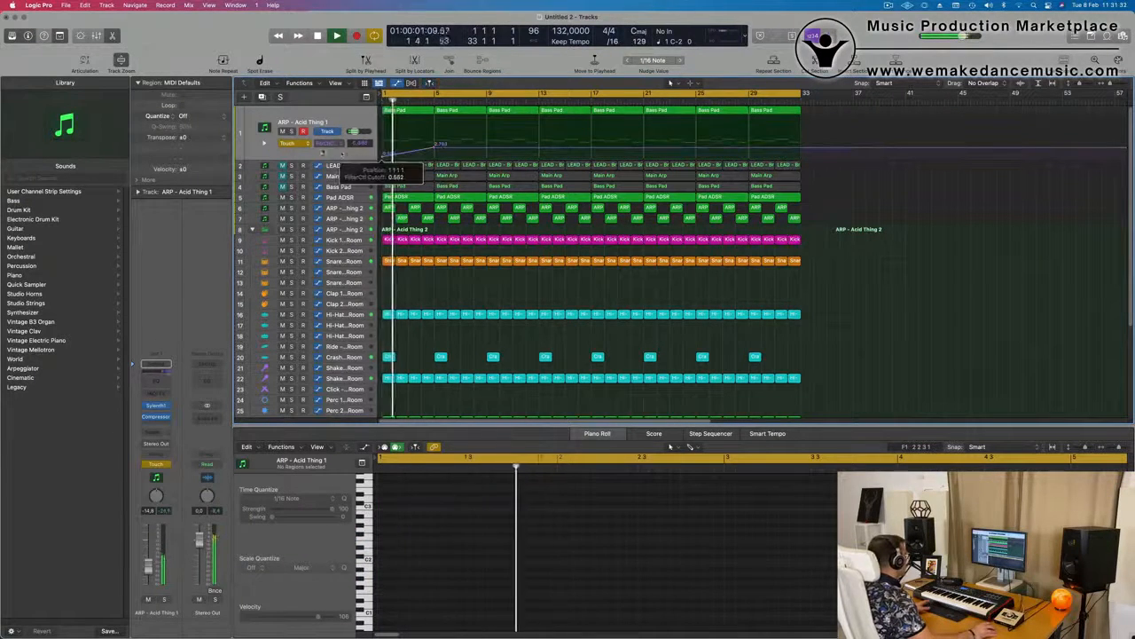
pyautogui.click(308, 143)
pyautogui.click(306, 130)
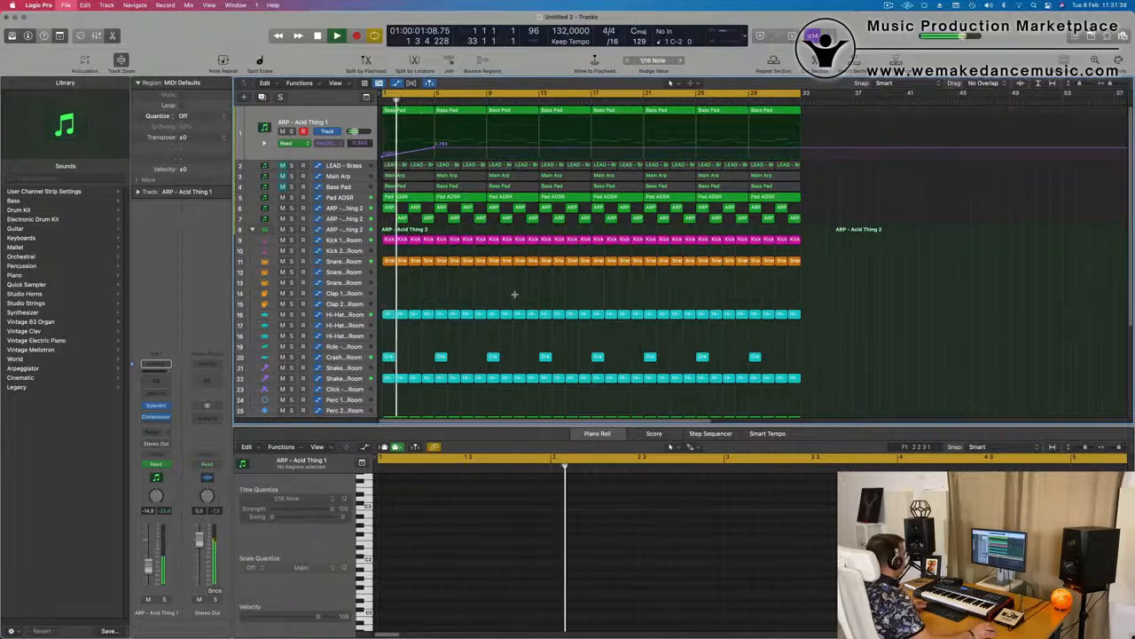
# Play the arrangement's opening bars to check the ARP - Acid Thing 1 cutoff ramp
pyautogui.press('Escape')
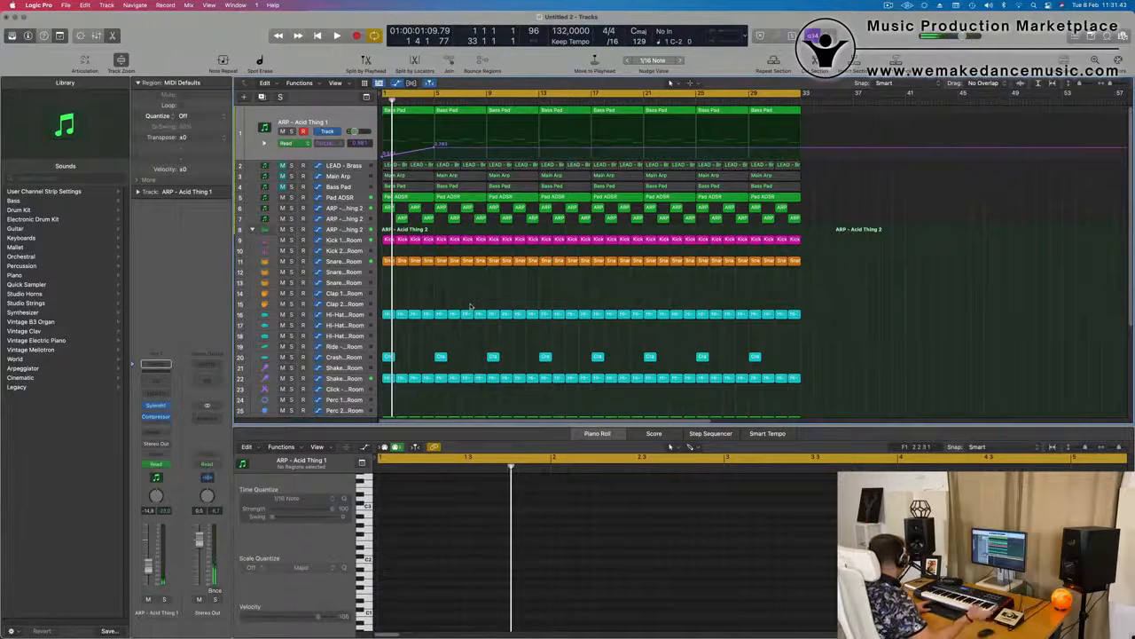
pyautogui.press('space')
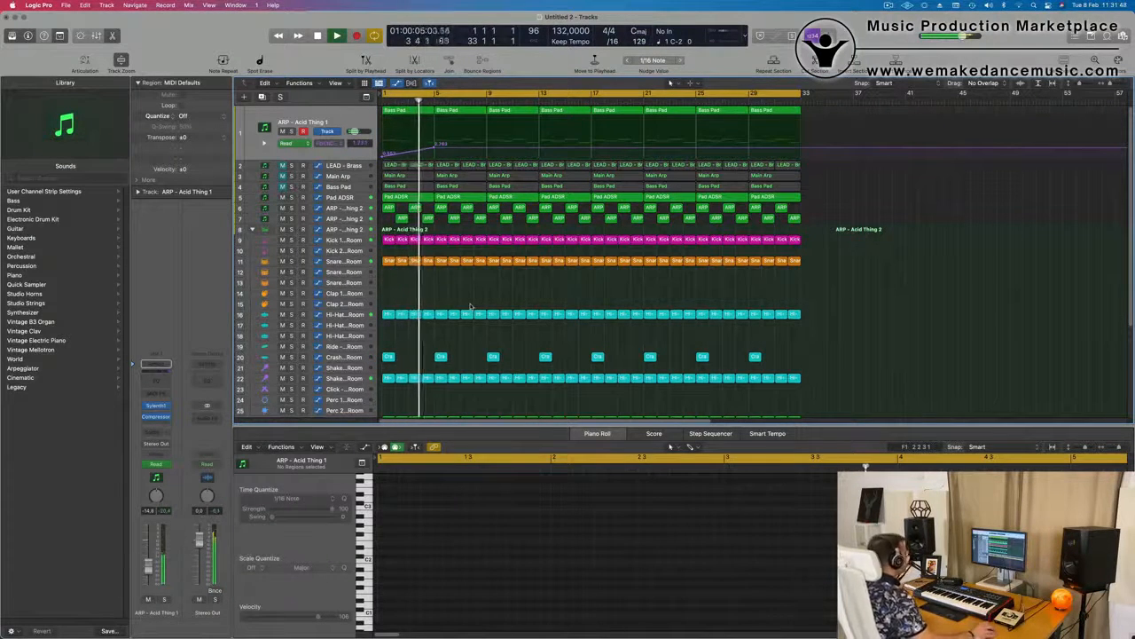
pyautogui.press('space')
pyautogui.press('space')
# Select the first four bars of the Pad ADSR and both ARP - Acid Thing 2 tracks to compare their notes in the piano roll
pyautogui.click(423, 219)
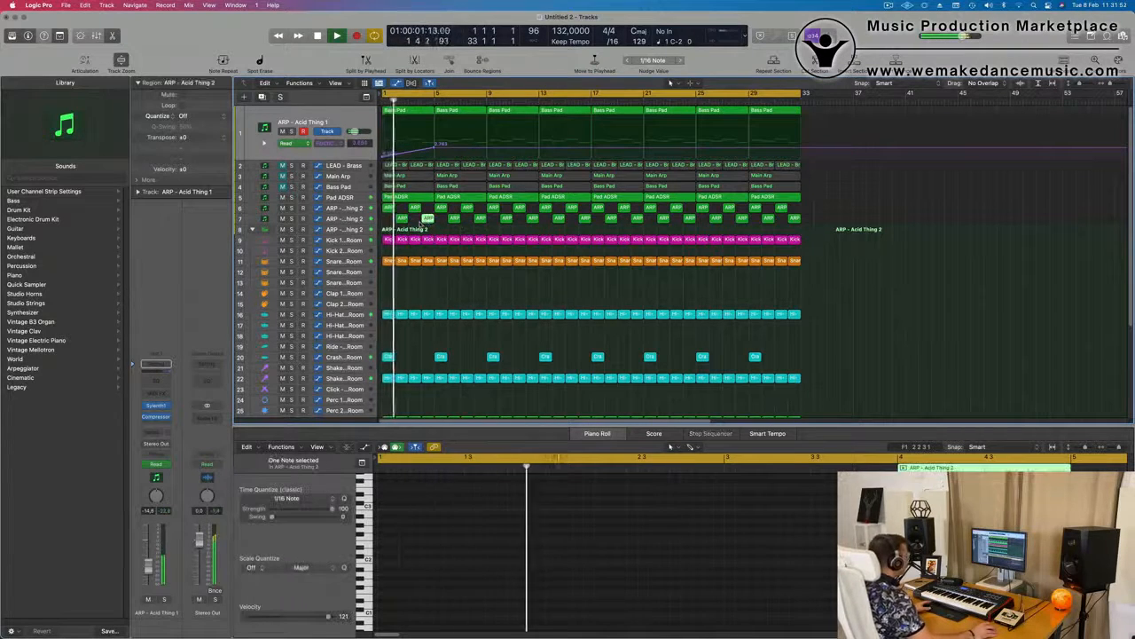
pyautogui.press('space')
pyautogui.moveTo(383, 229); pyautogui.dragTo(431, 202)
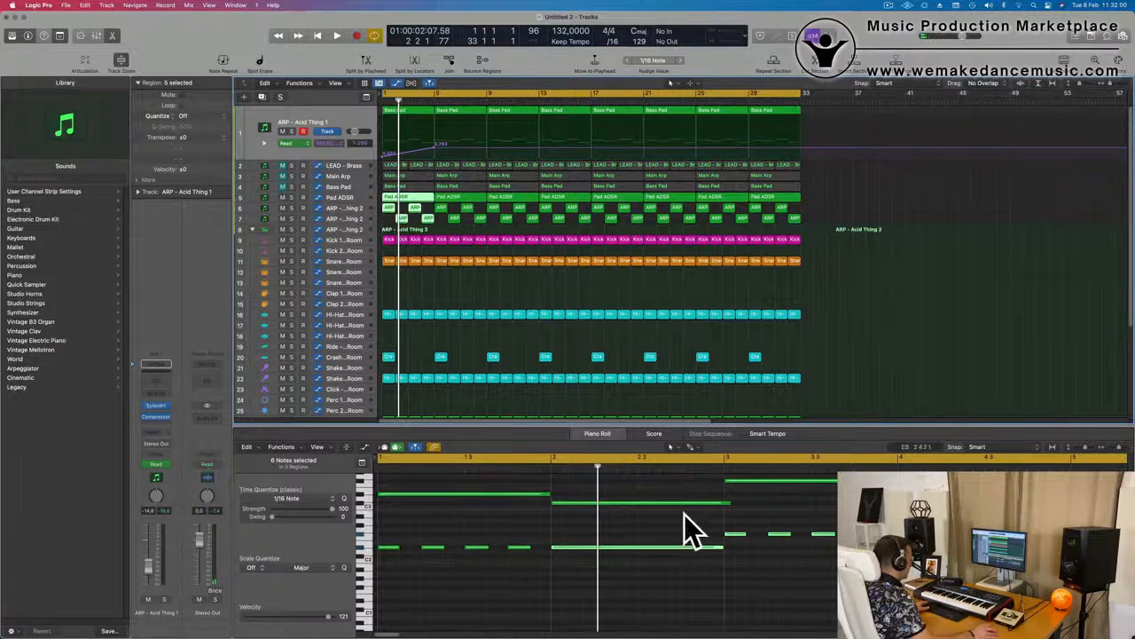
pyautogui.click(670, 446)
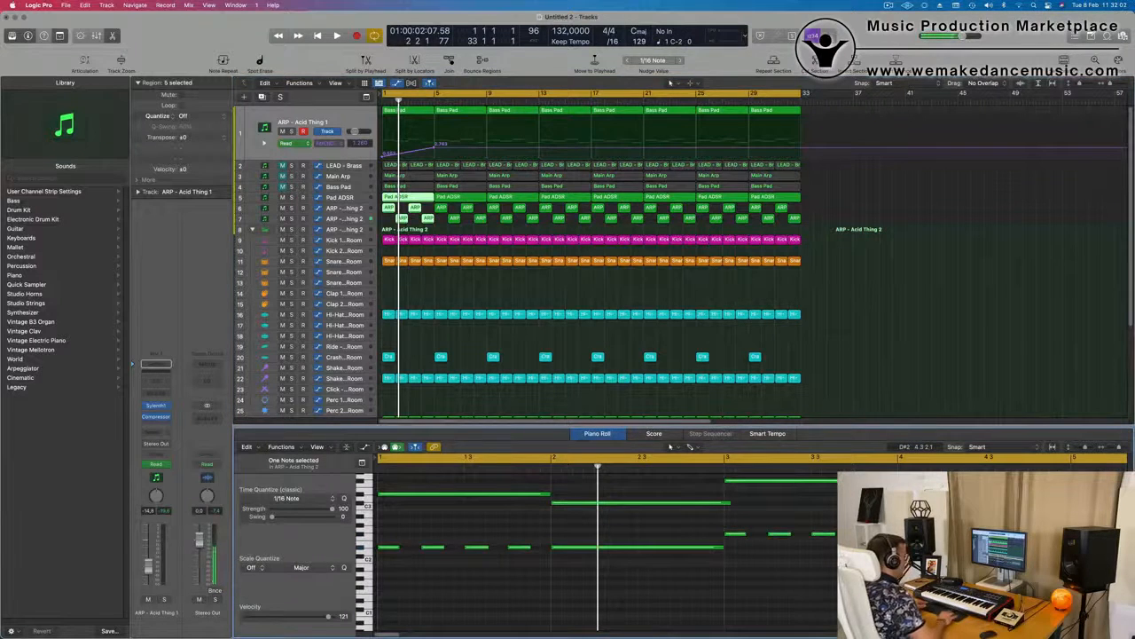
# Play the arrangement from the start to check how the bass and pad parts sound together
pyautogui.press('space')
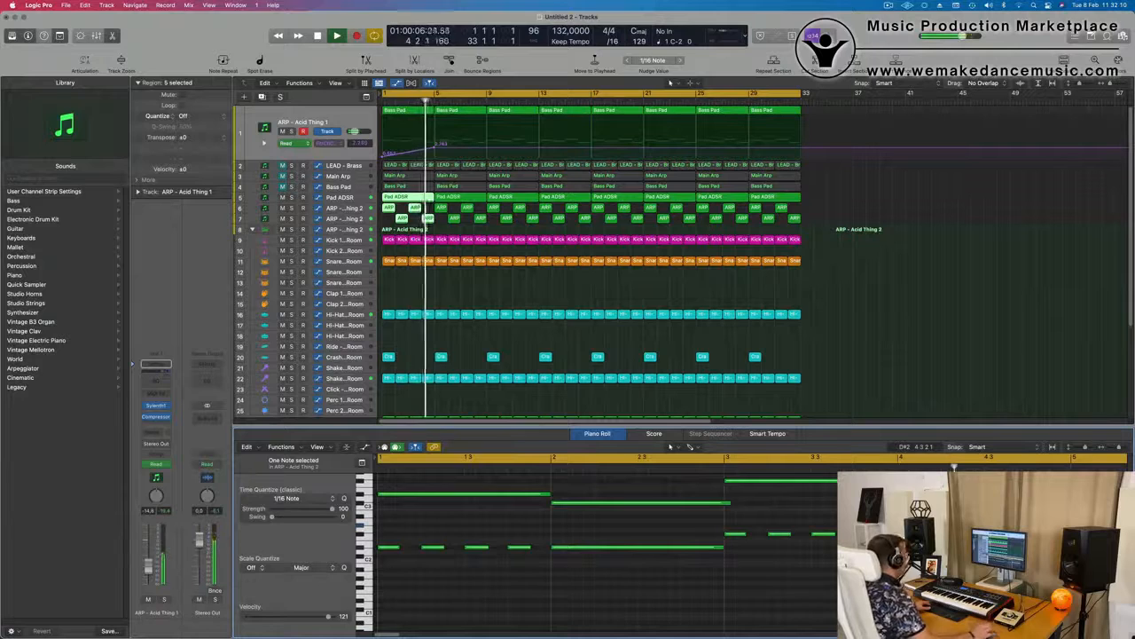
pyautogui.press('space')
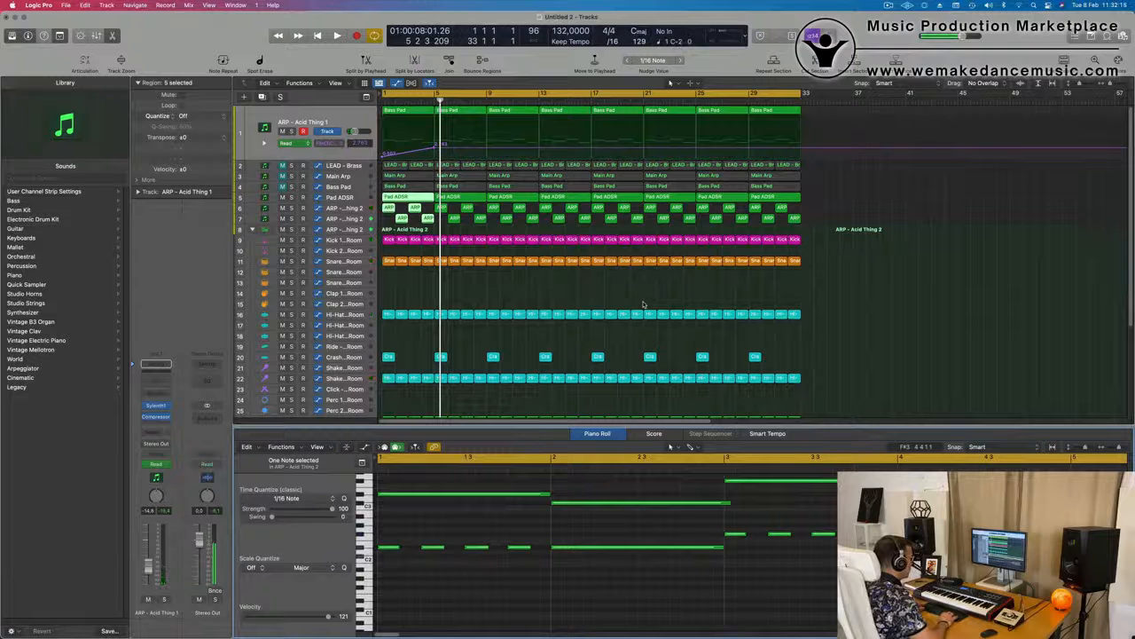
pyautogui.press('Return')
pyautogui.press('space')
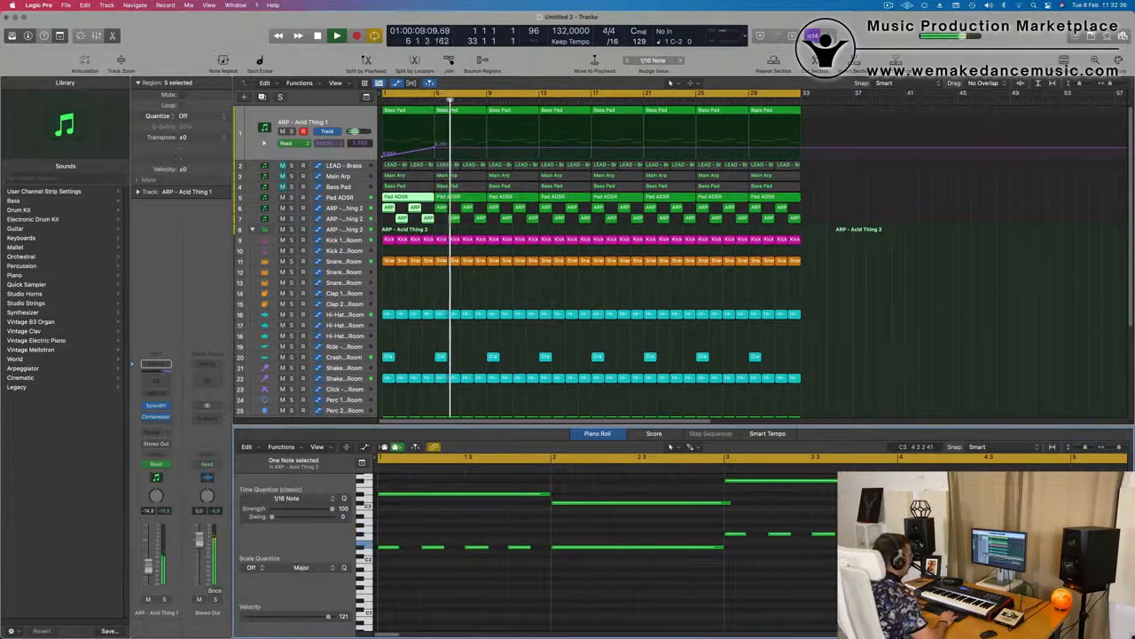
# Deselect all regions and play the arrangement's opening bars repeatedly from bar 1 to judge the current mix
pyautogui.press('space')
pyautogui.press('space')
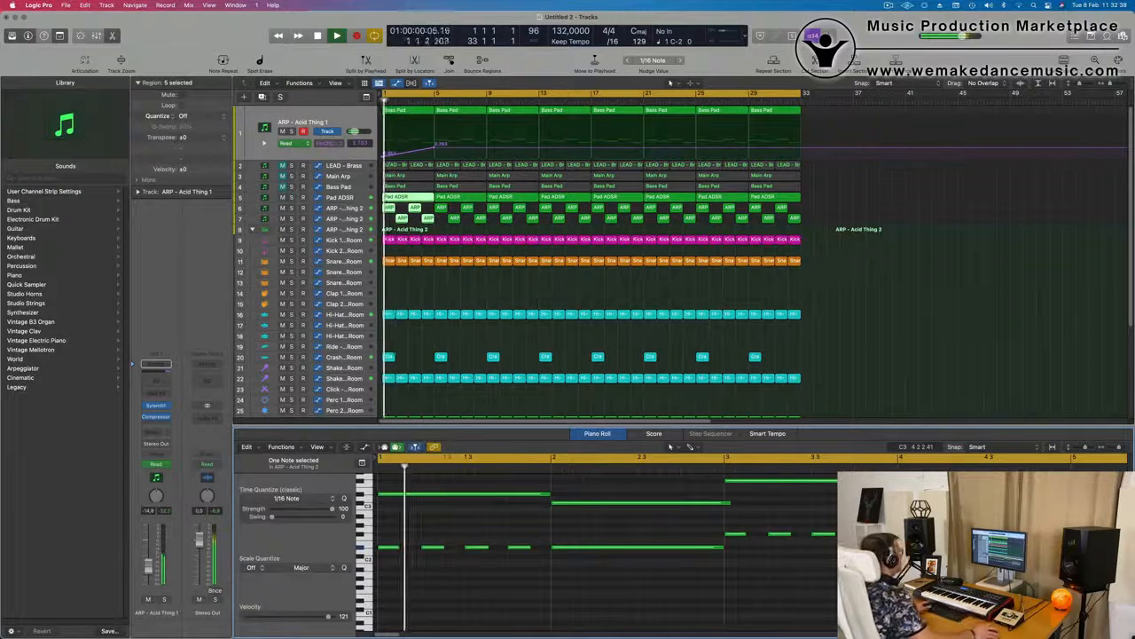
pyautogui.click(439, 286)
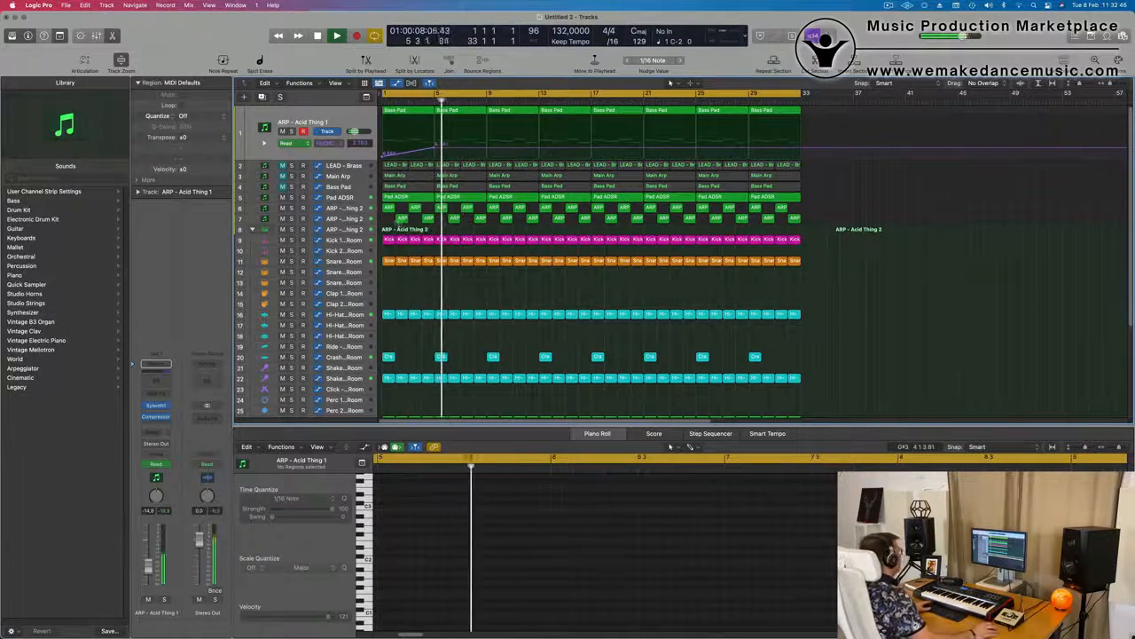
pyautogui.press('Return')
pyautogui.press('Return')
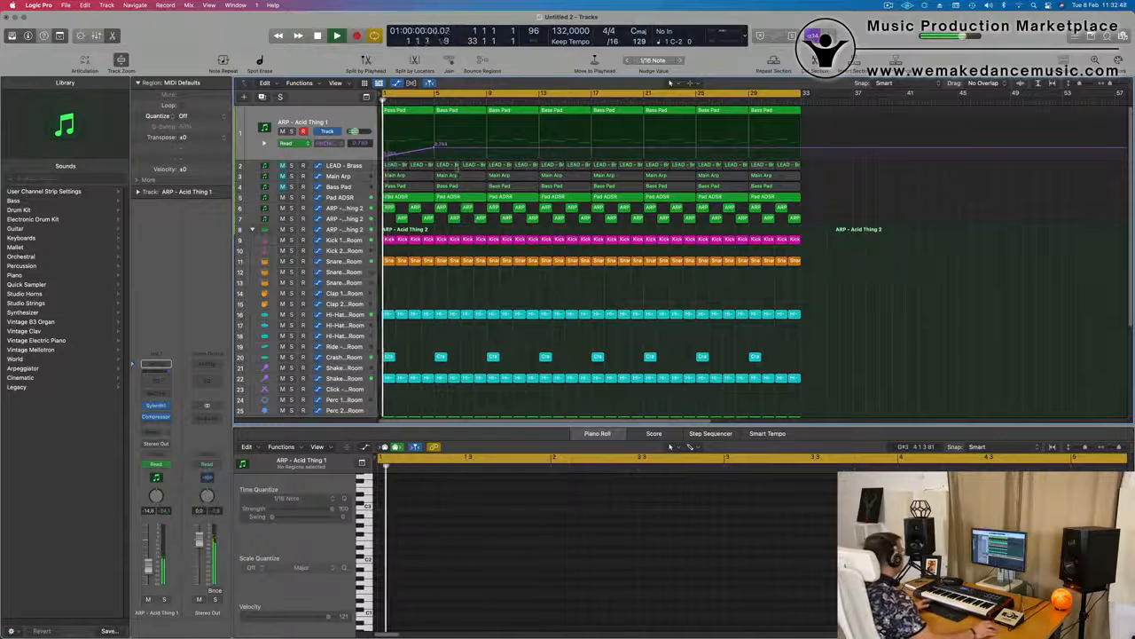
pyautogui.press('Return')
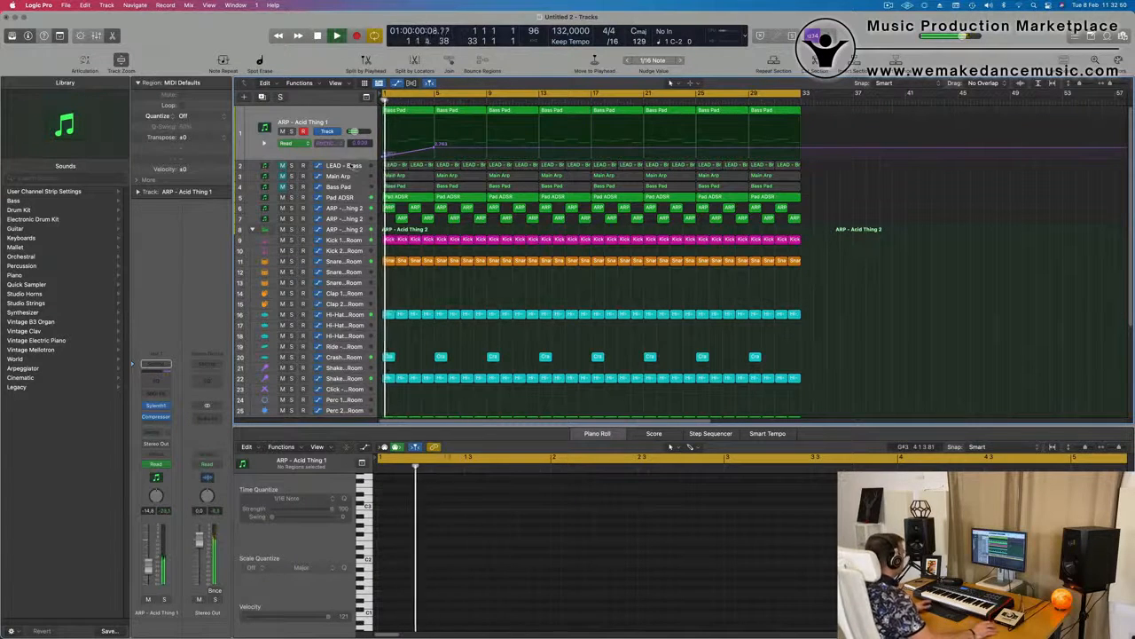
# Unmute the LEAD - Brass track, adjust its Bus 5 and Bus 6 sends and set its volume to -5.1 dB
pyautogui.press('Down')
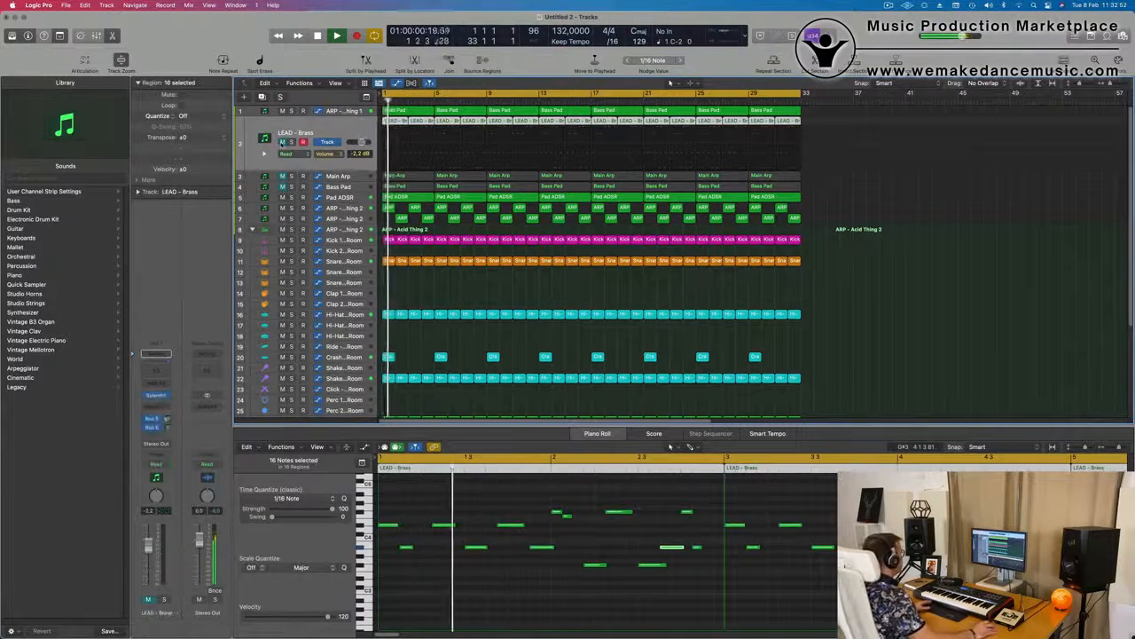
pyautogui.press('Return')
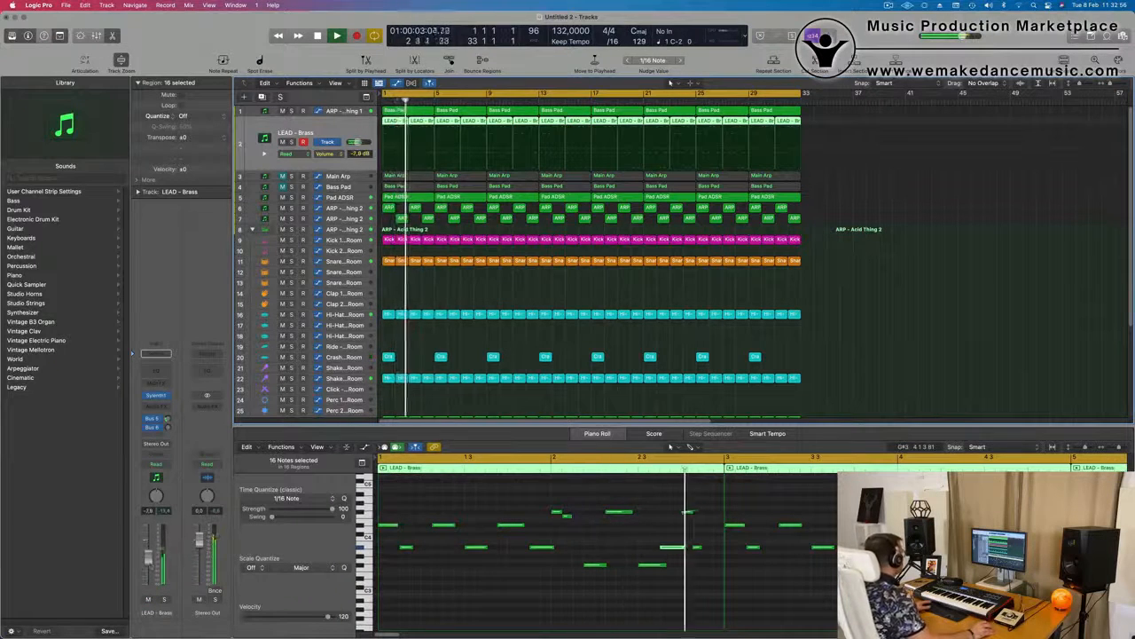
pyautogui.click(157, 395)
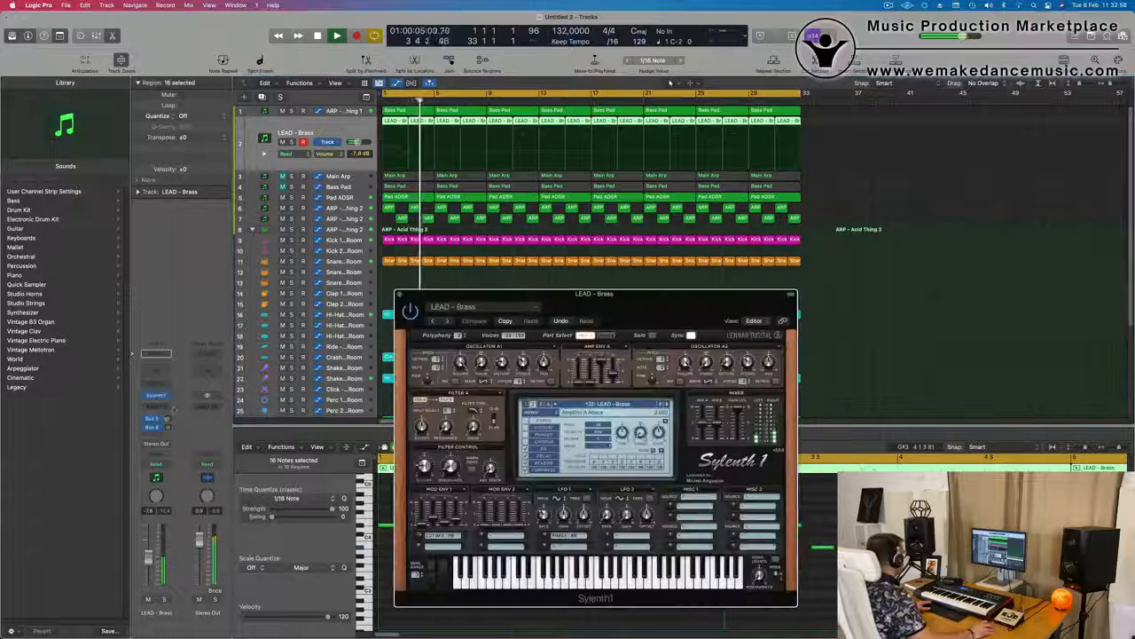
pyautogui.click(165, 420)
pyautogui.click(170, 429)
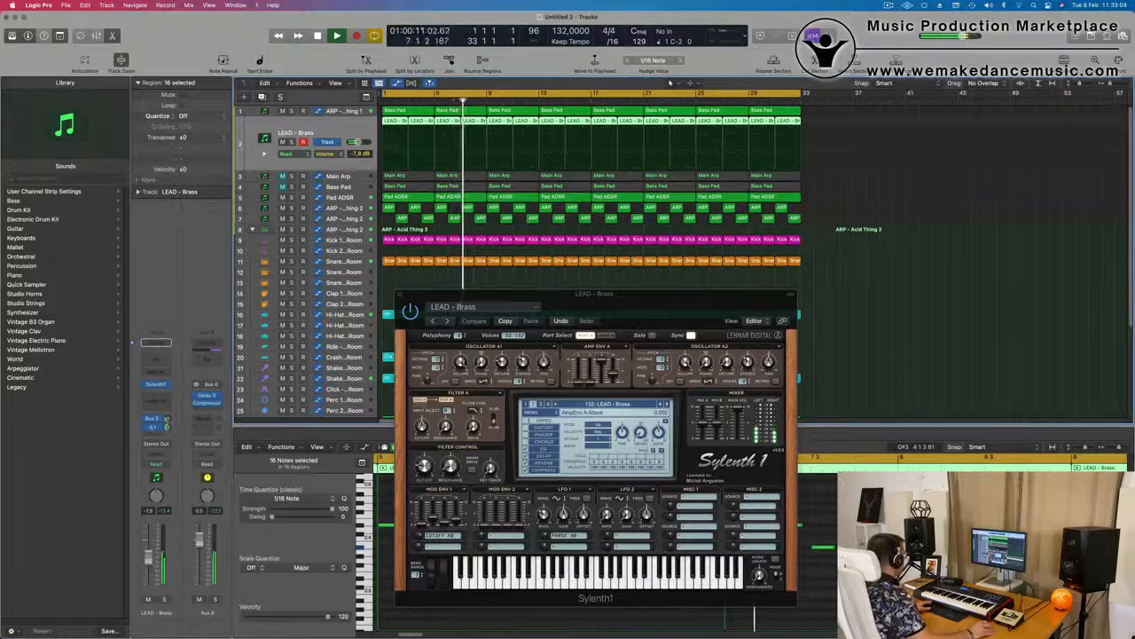
pyautogui.press('Return')
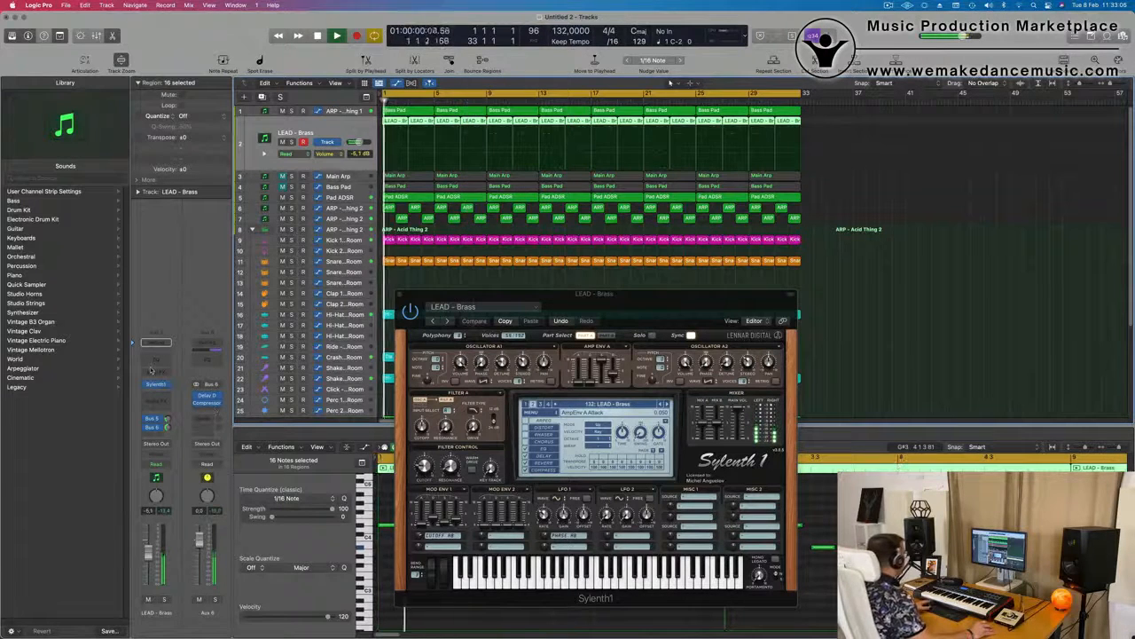
# Add a Channel EQ with a 12 dB/Oct low cut at 432 Hz to LEAD - Brass and raise the track to -2.9 dB
pyautogui.click(155, 364)
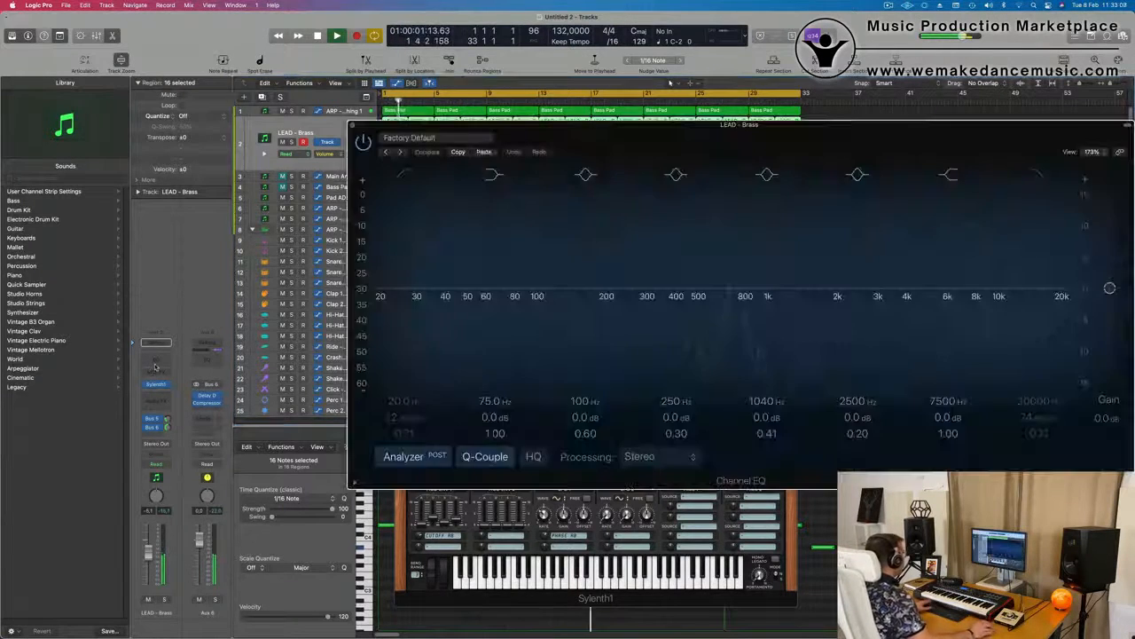
pyautogui.click(409, 178)
pyautogui.moveTo(415, 271); pyautogui.dragTo(663, 221)
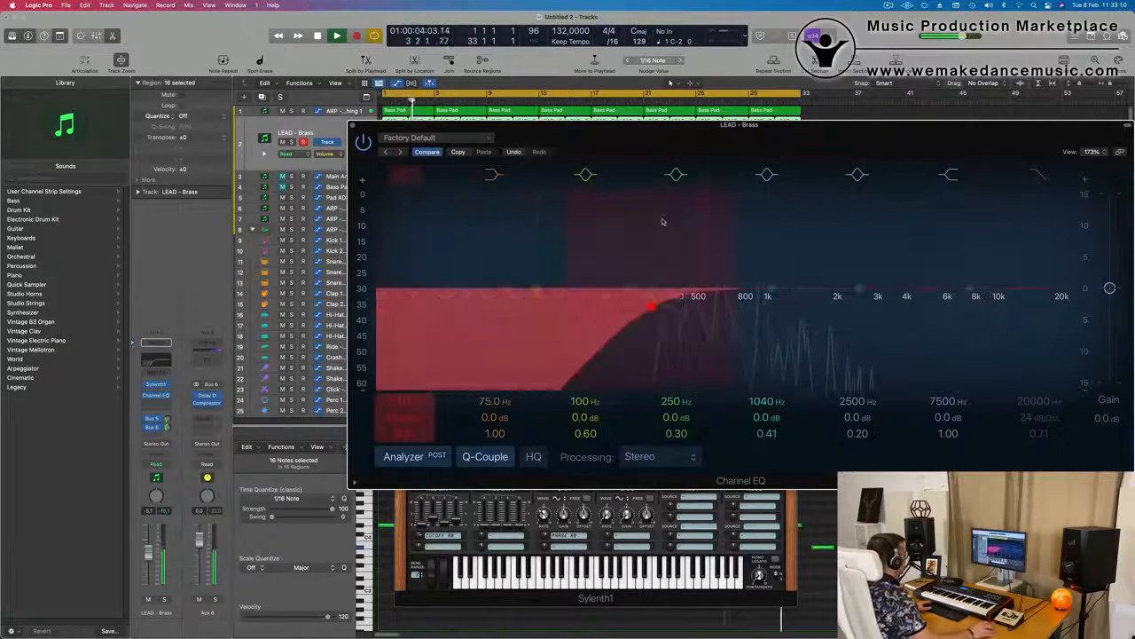
pyautogui.moveTo(665, 296); pyautogui.dragTo(695, 295)
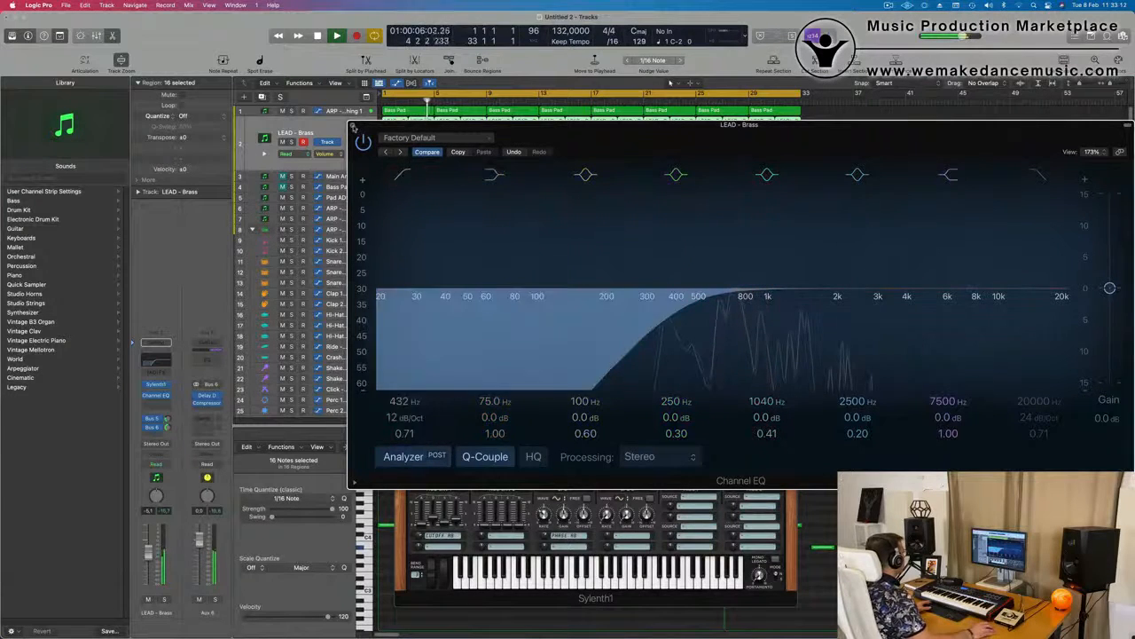
pyautogui.press('super+w')
pyautogui.press('space')
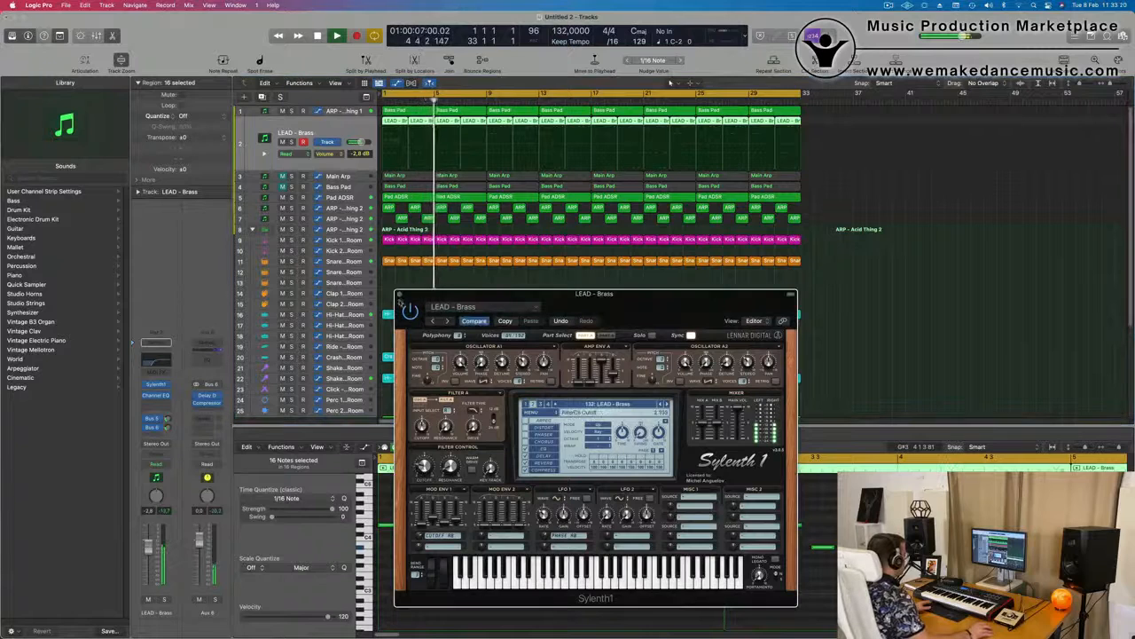
pyautogui.click(399, 295)
# Reshape the ARP - Acid Thing 1 cutoff automation to peak at about 1.85 at bar 5 and fall again by bar 9
pyautogui.click(337, 110)
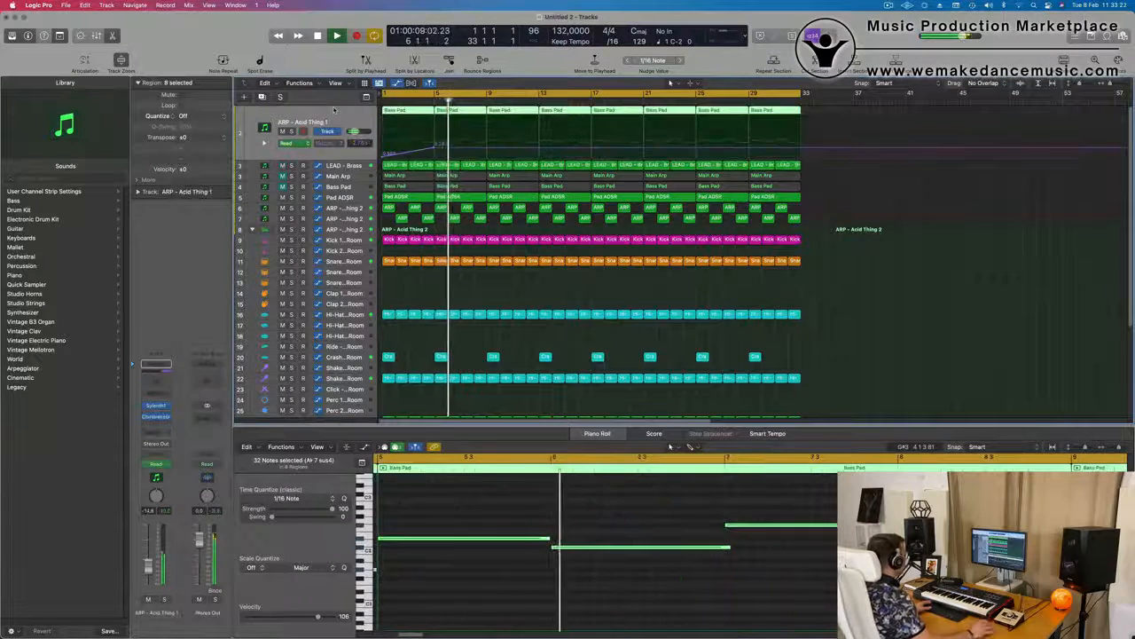
pyautogui.press('space')
pyautogui.moveTo(435, 151); pyautogui.dragTo(488, 153)
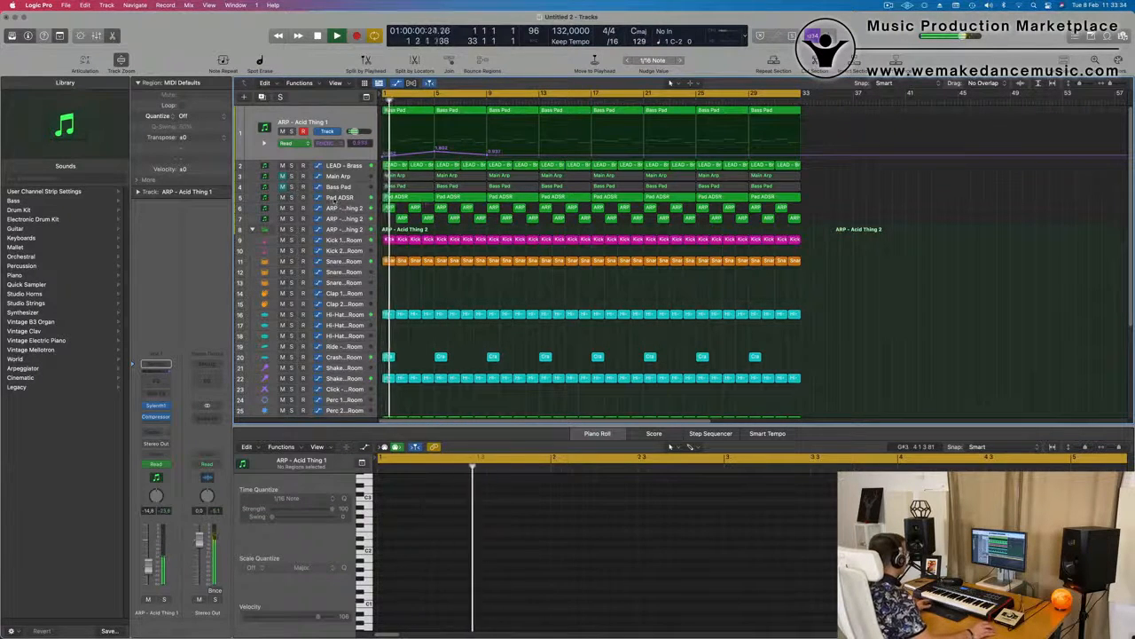
# Lower the LEAD - Brass track's volume to about -6.6 dB while the arrangement plays
pyautogui.click(335, 200)
pyautogui.click(355, 122)
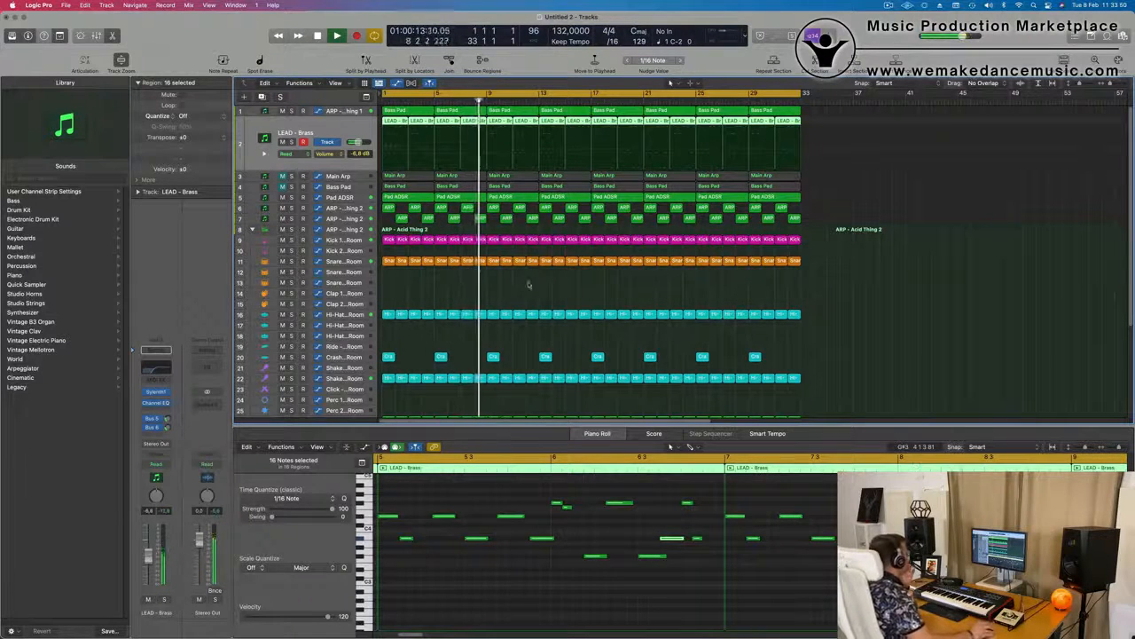
# Unmute the Main Arp track, set its volume to -19.5 dB and play it from the start with the other parts
pyautogui.click(354, 176)
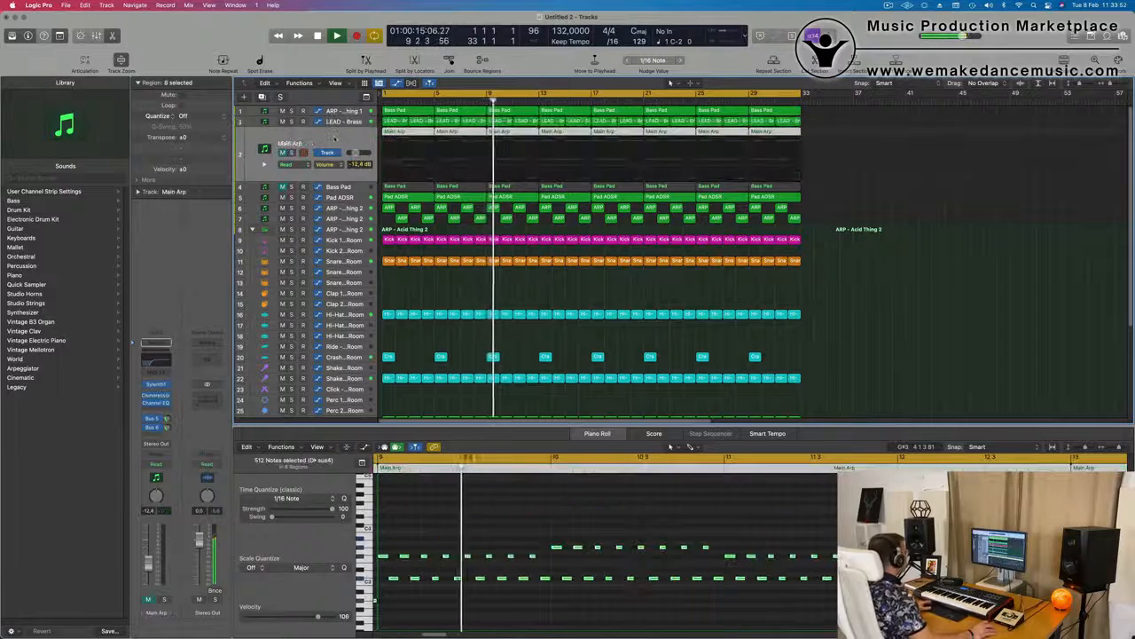
pyautogui.press('Return')
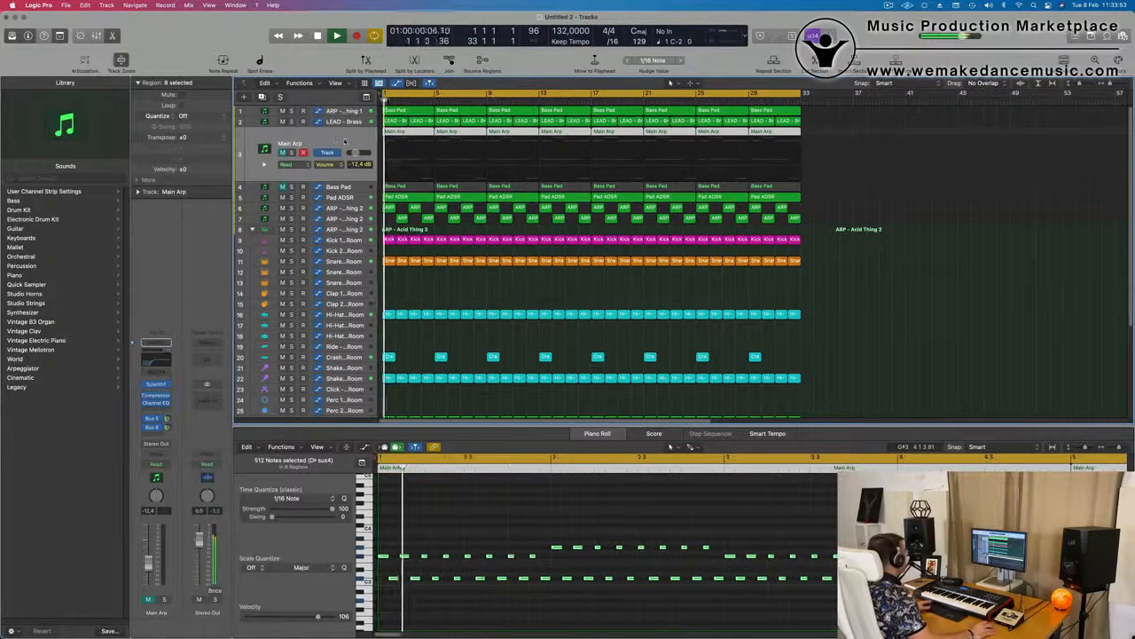
pyautogui.click(291, 153)
pyautogui.click(291, 152)
pyautogui.press('Return')
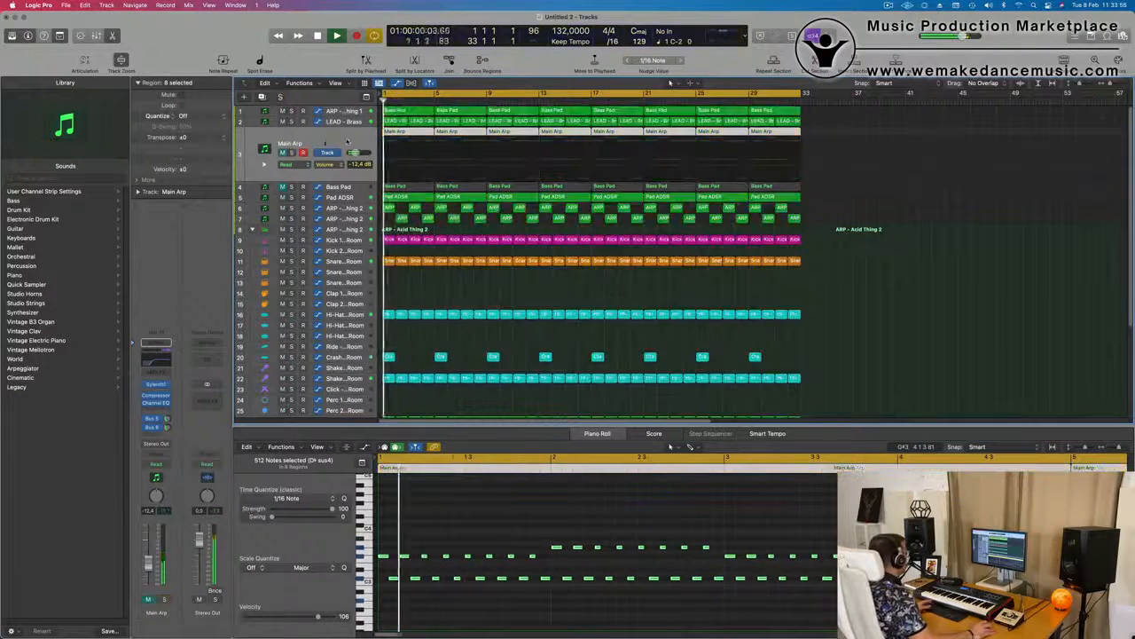
pyautogui.press('m')
pyautogui.press('Return')
pyautogui.press('Return')
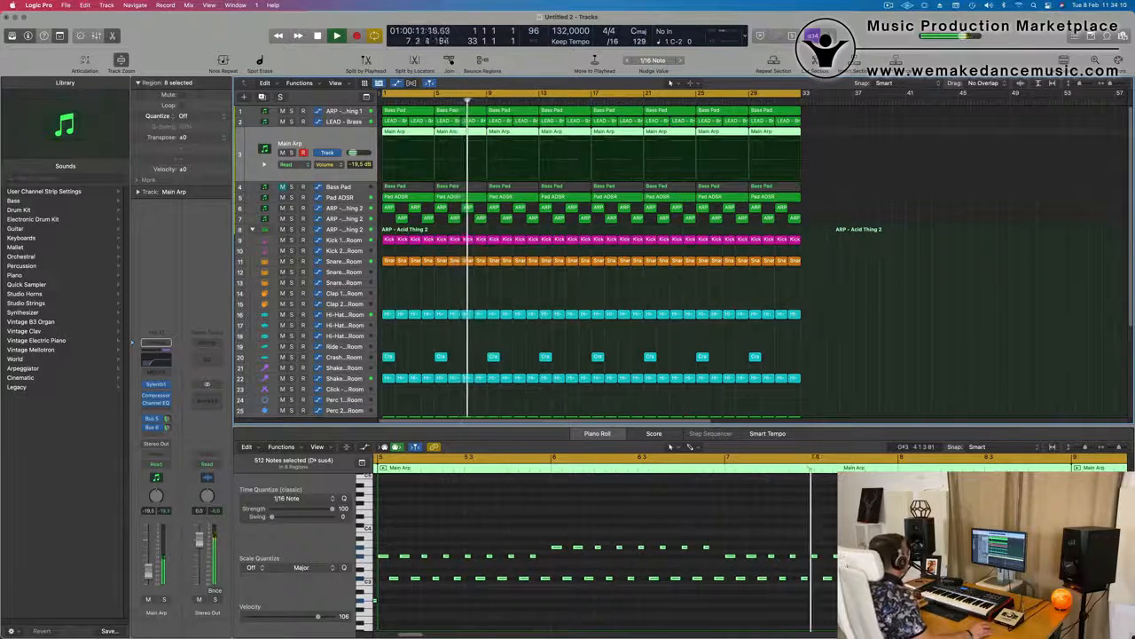
pyautogui.click(976, 317)
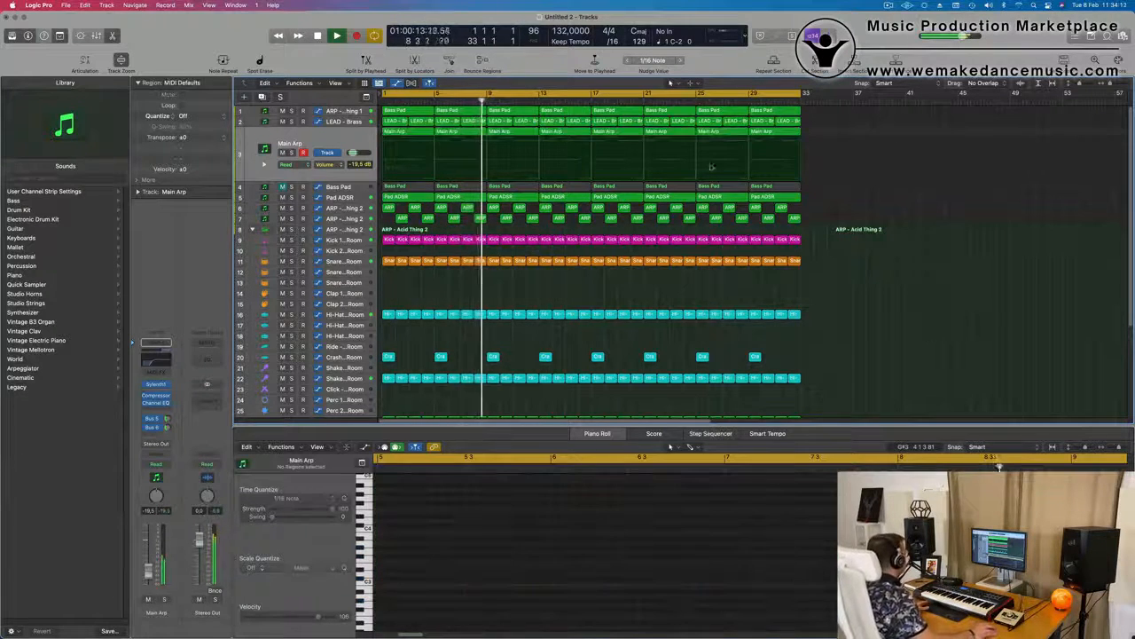
# Unmute the Bass Pad track and play it from the start within the full arrangement
pyautogui.click(345, 187)
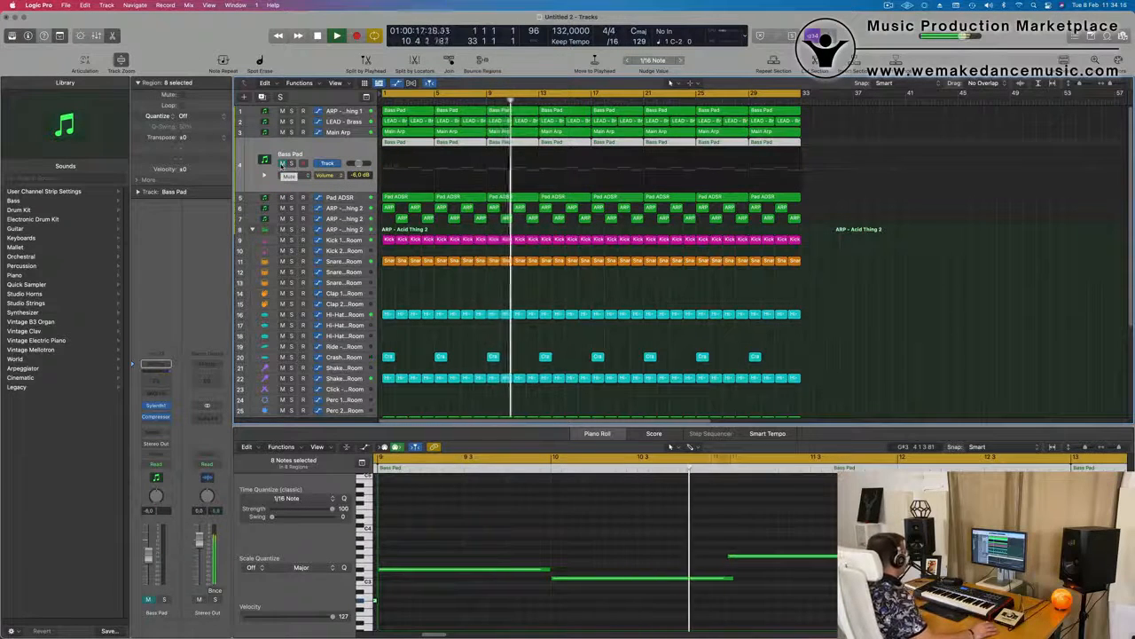
pyautogui.click(283, 164)
pyautogui.press('Return')
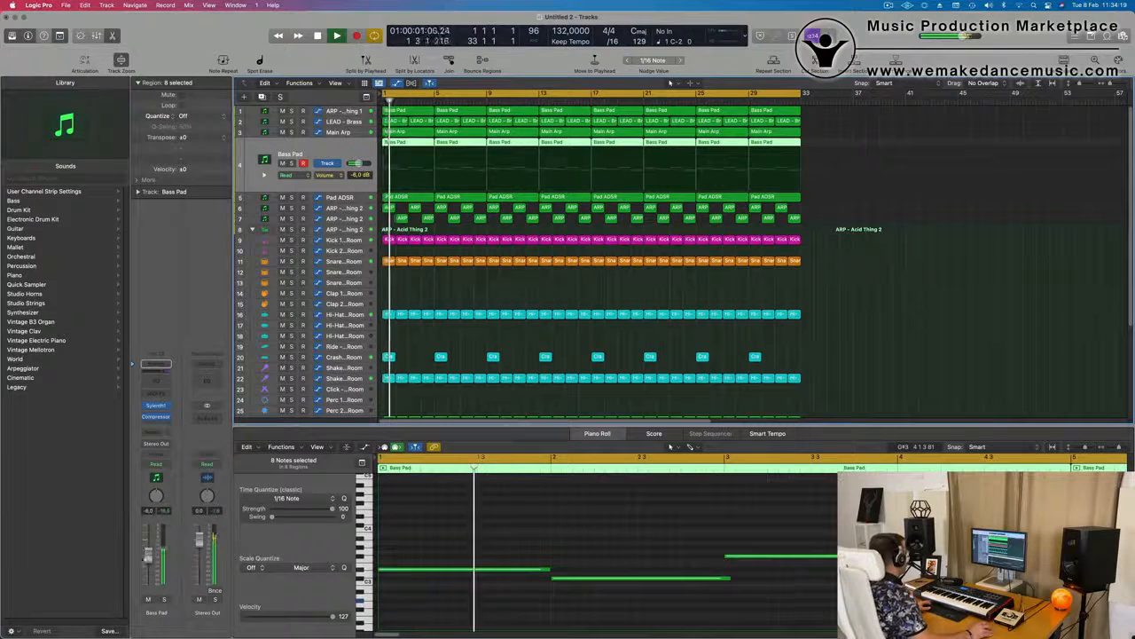
# Adjust the filter cutoff of the Bass Pad track's Sylenth1 sound and close the instrument window
pyautogui.click(156, 405)
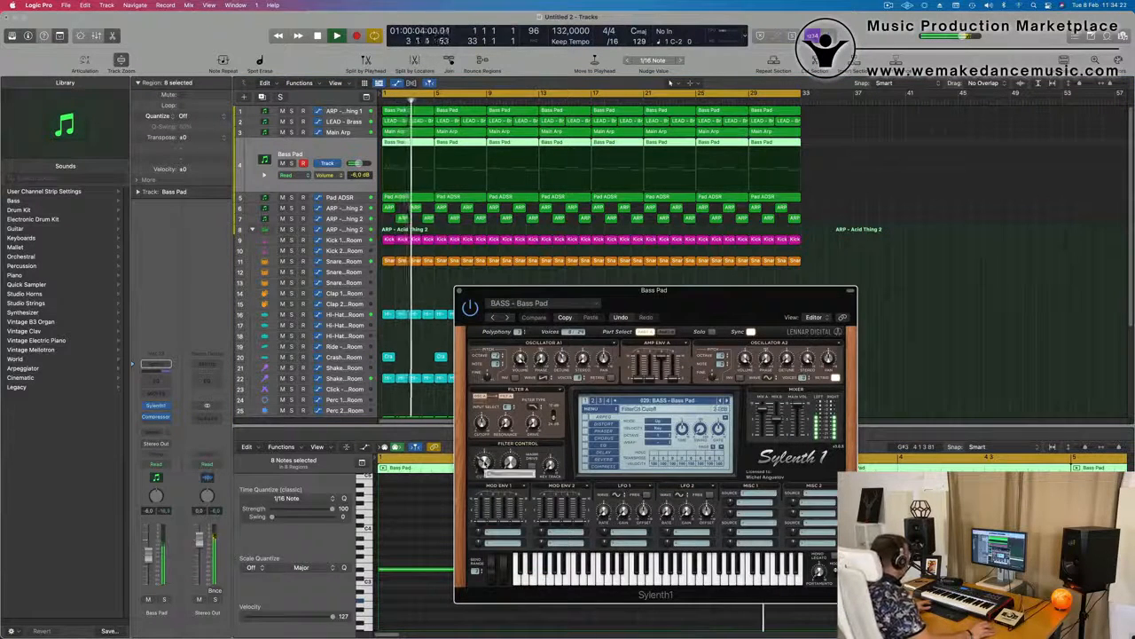
pyautogui.moveTo(733, 306); pyautogui.dragTo(507, 288)
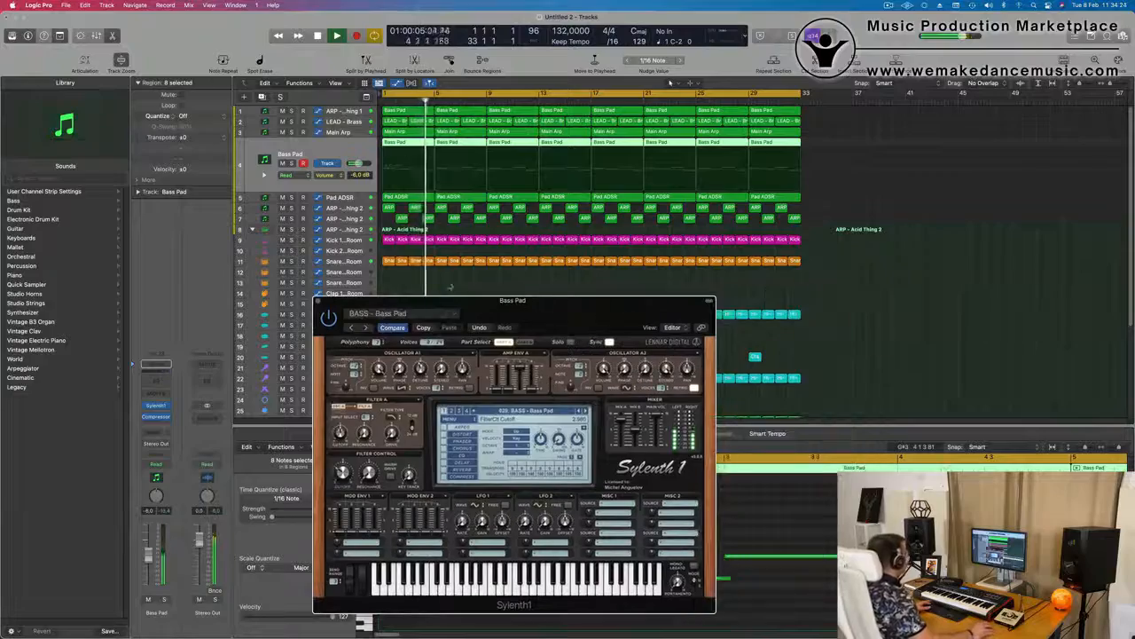
pyautogui.click(318, 302)
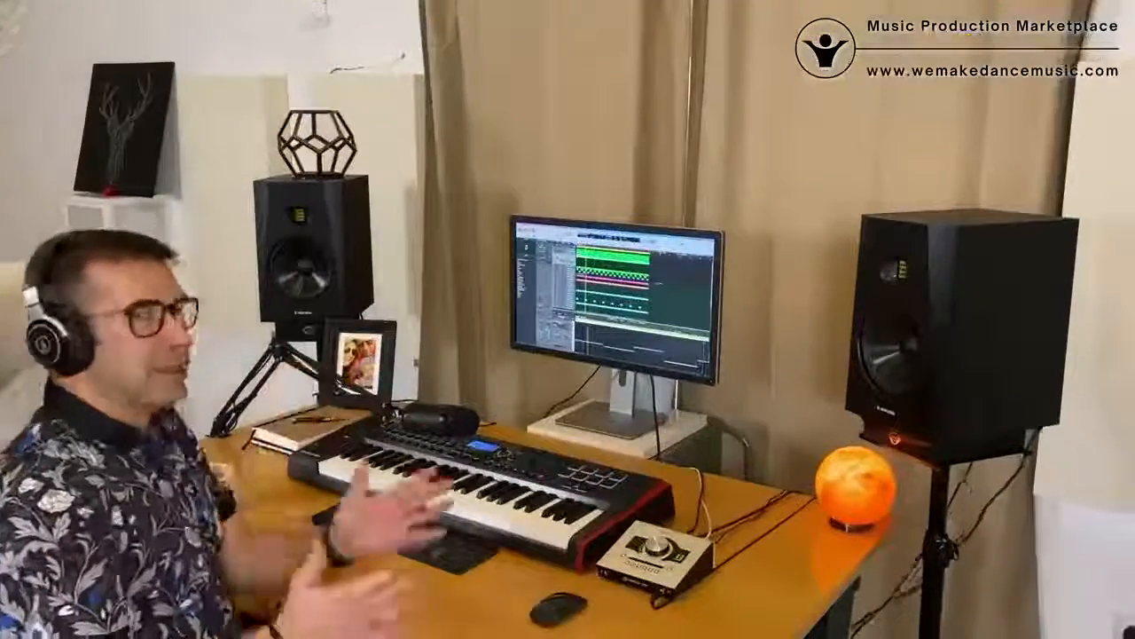